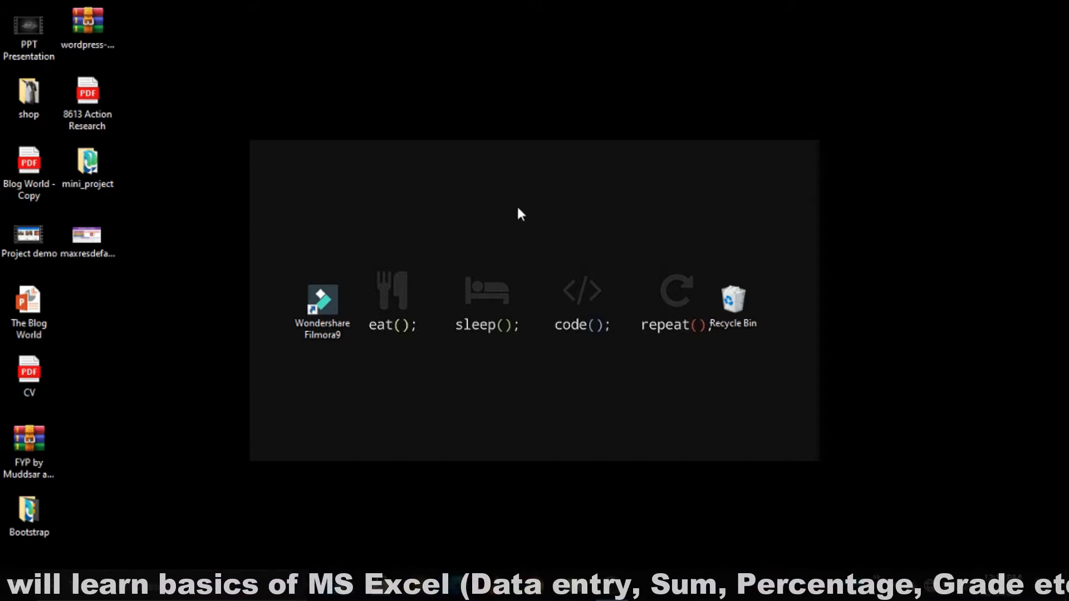
Create a new Microsoft Excel Worksheet on the desktop with its default name and open it.
right_click(520, 214)
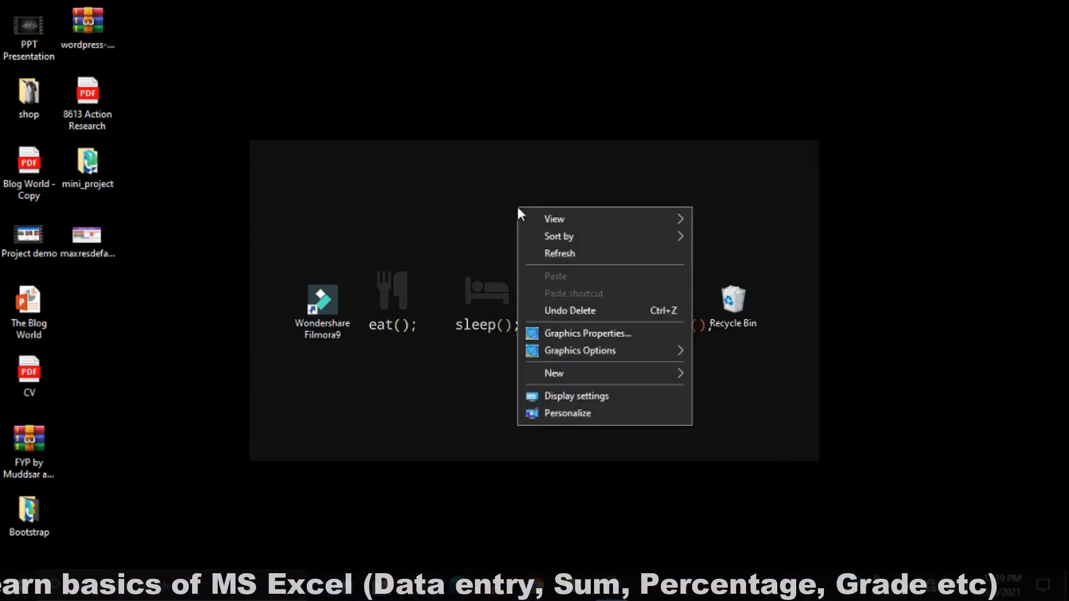
mouse_move(590, 372)
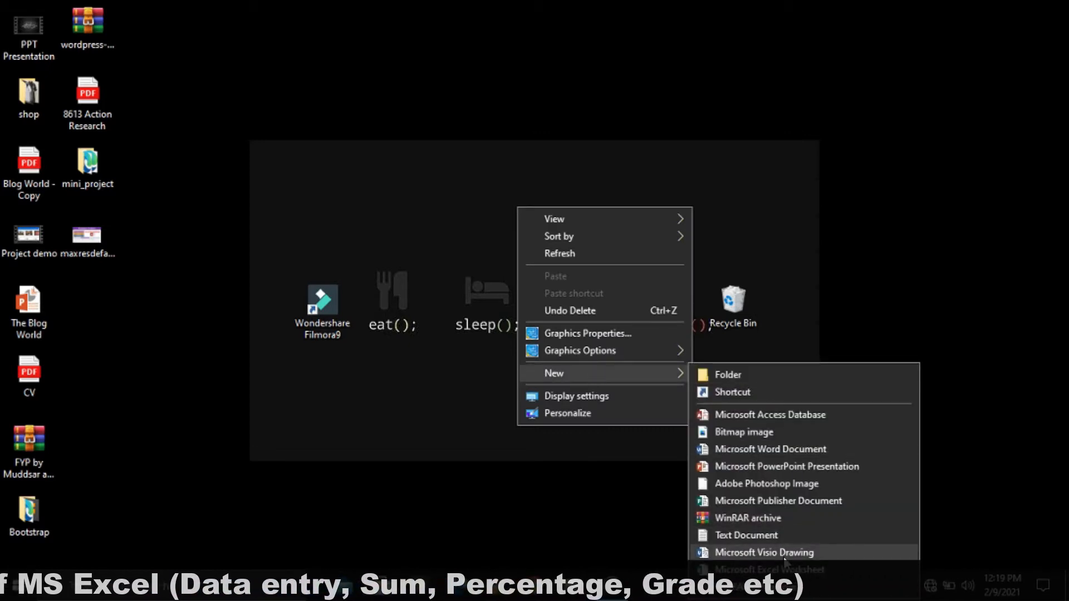
click(770, 570)
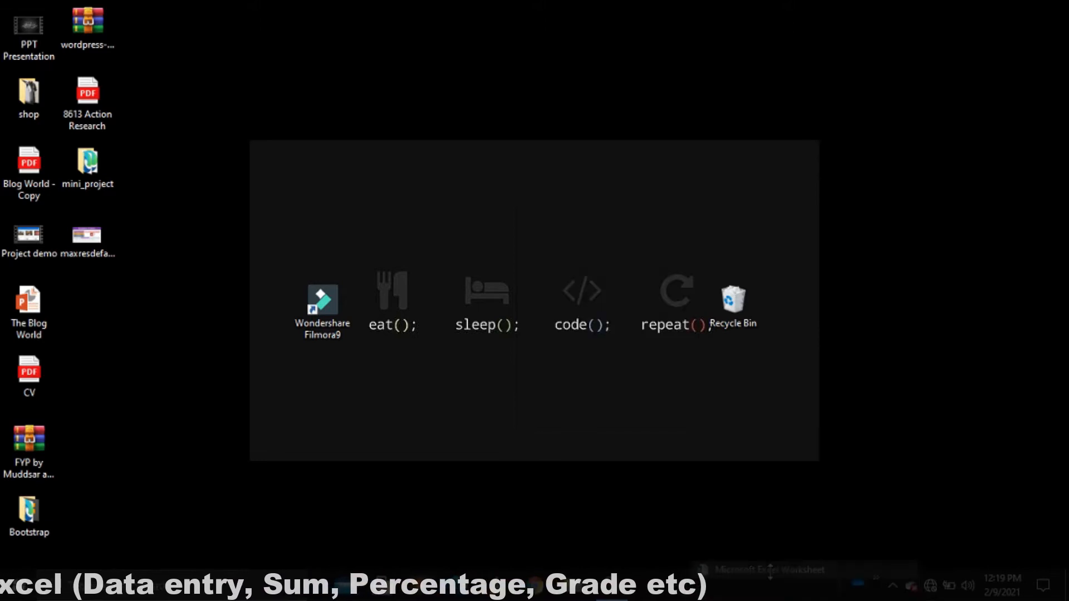
key(Return)
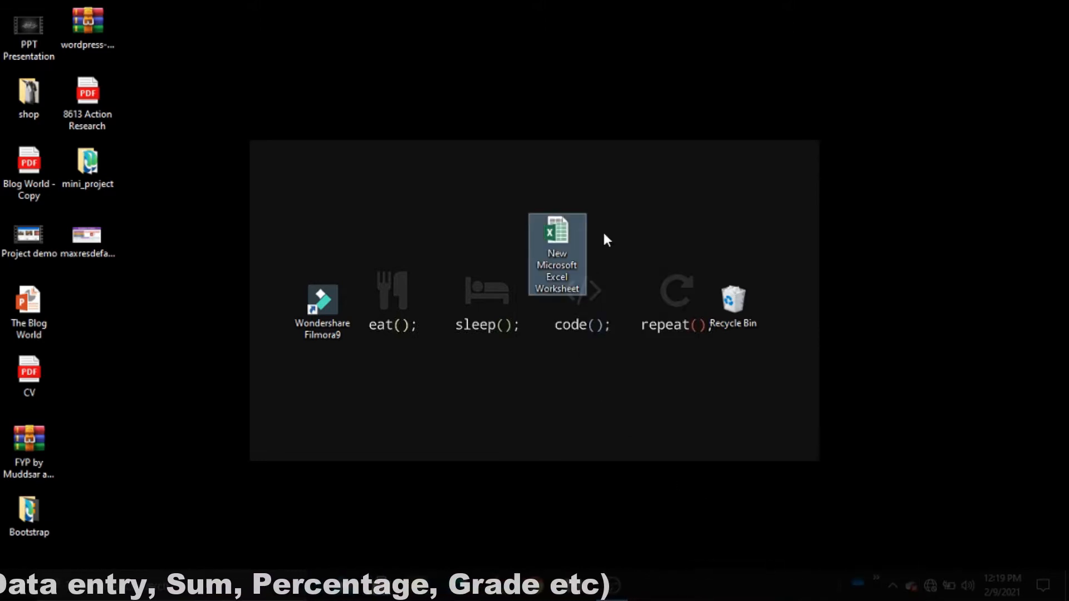
double_click(571, 273)
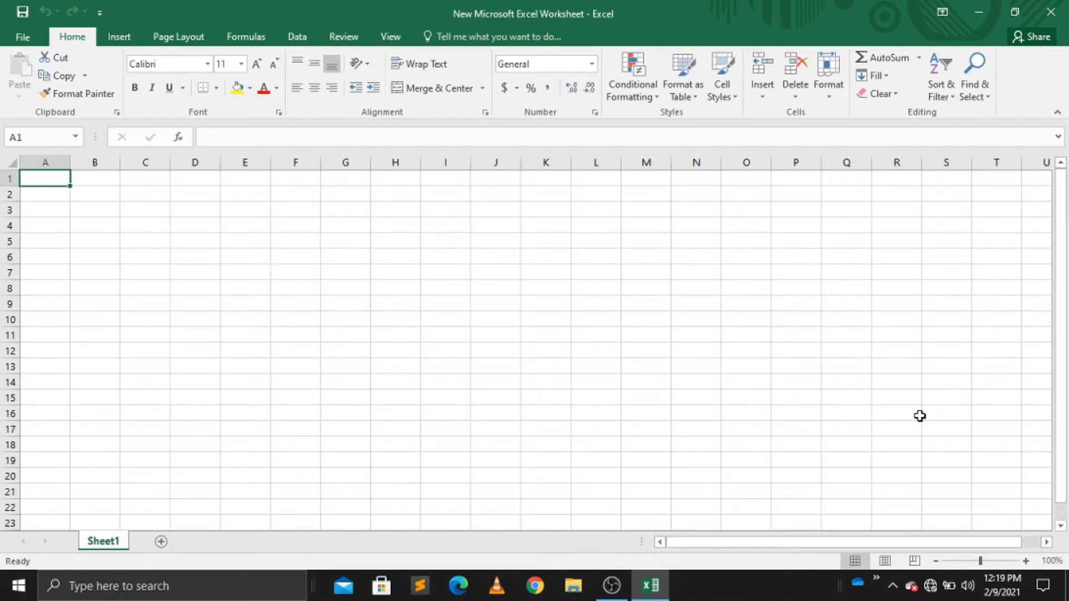
Zoom the worksheet in to 160%.
click(1026, 561)
click(1026, 561)
click(1026, 561)
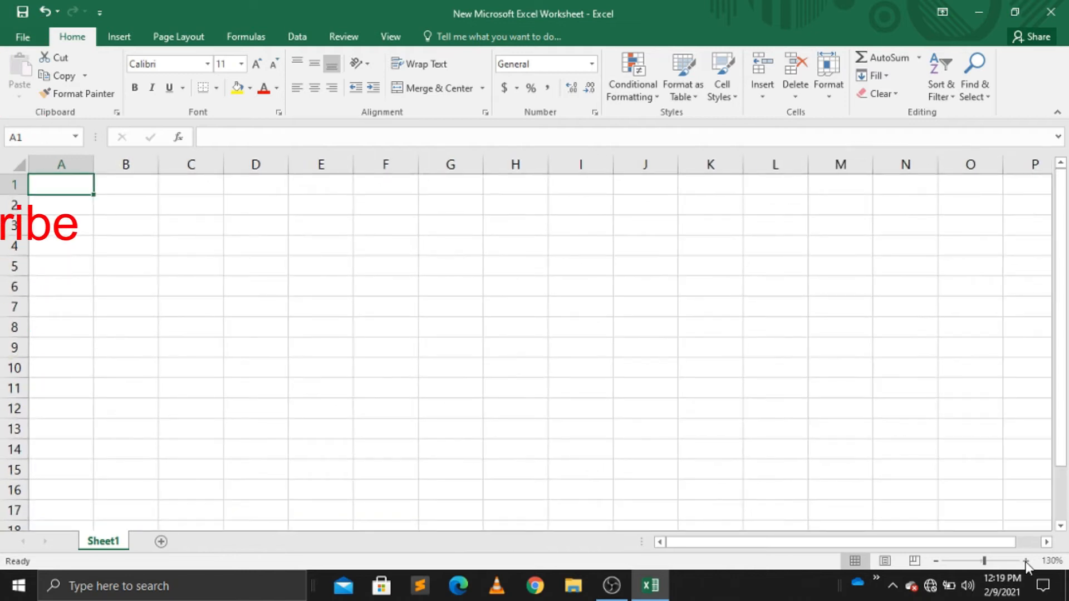
click(1026, 561)
click(1026, 562)
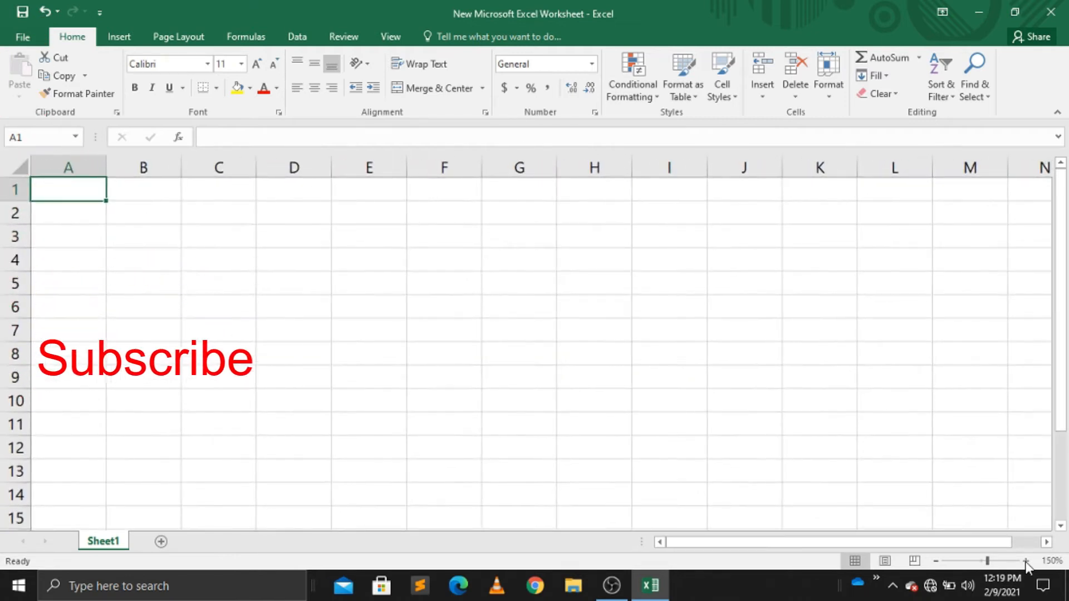
click(1026, 561)
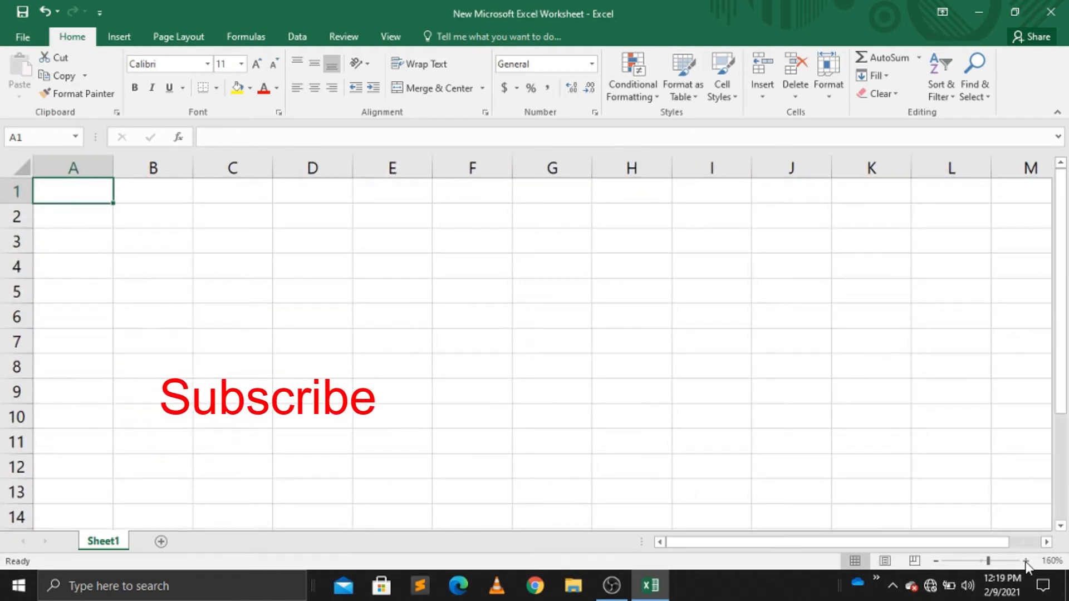
Select columns A to E one at a time, followed by rows 1 to 4, to examine the sheet's layout.
click(83, 163)
click(146, 163)
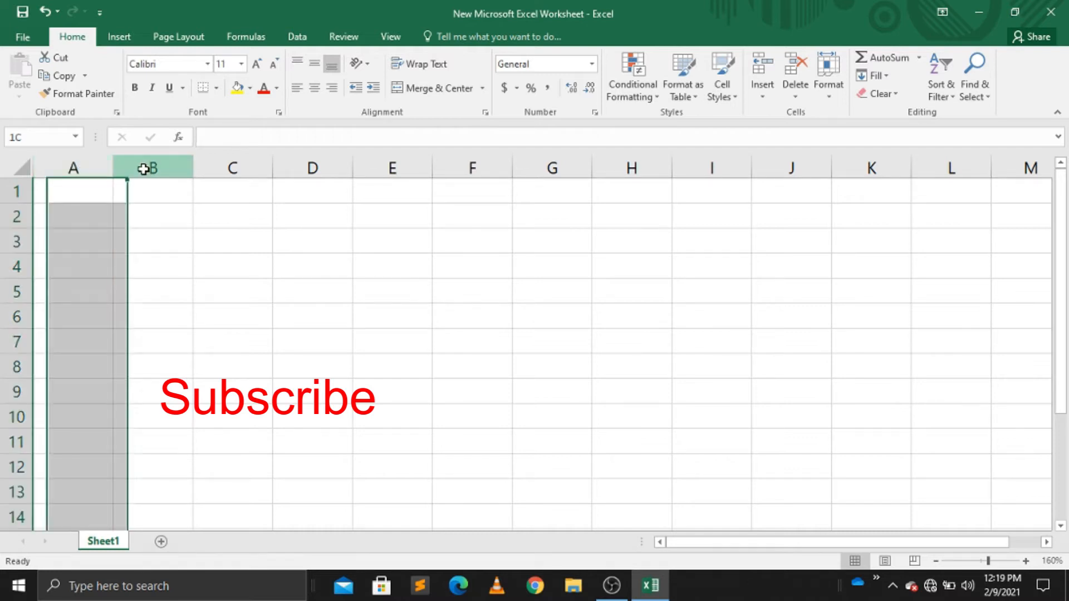
click(227, 164)
click(310, 163)
click(394, 163)
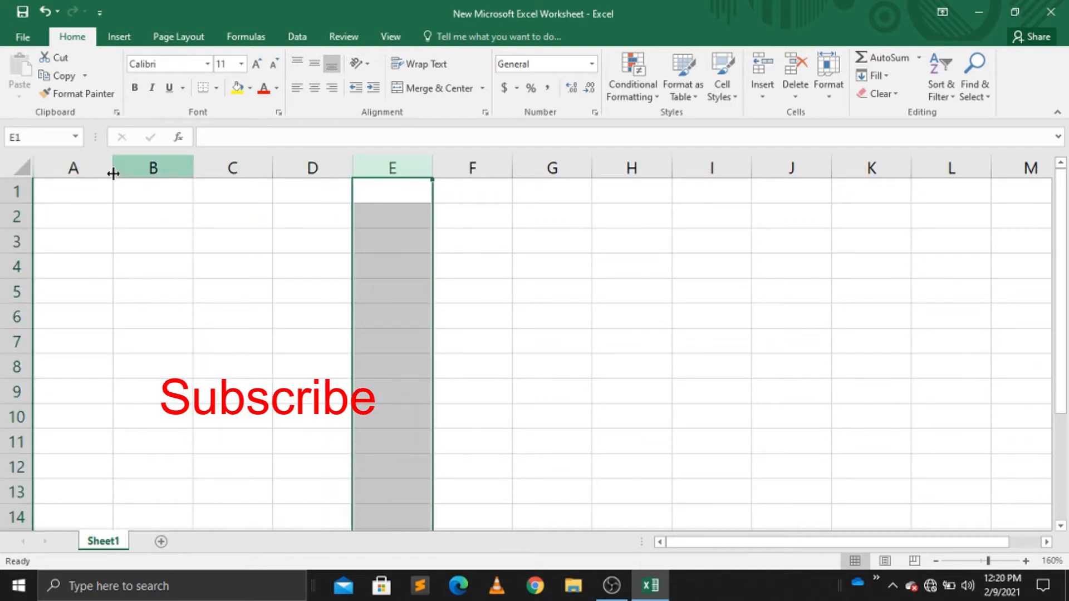
click(16, 194)
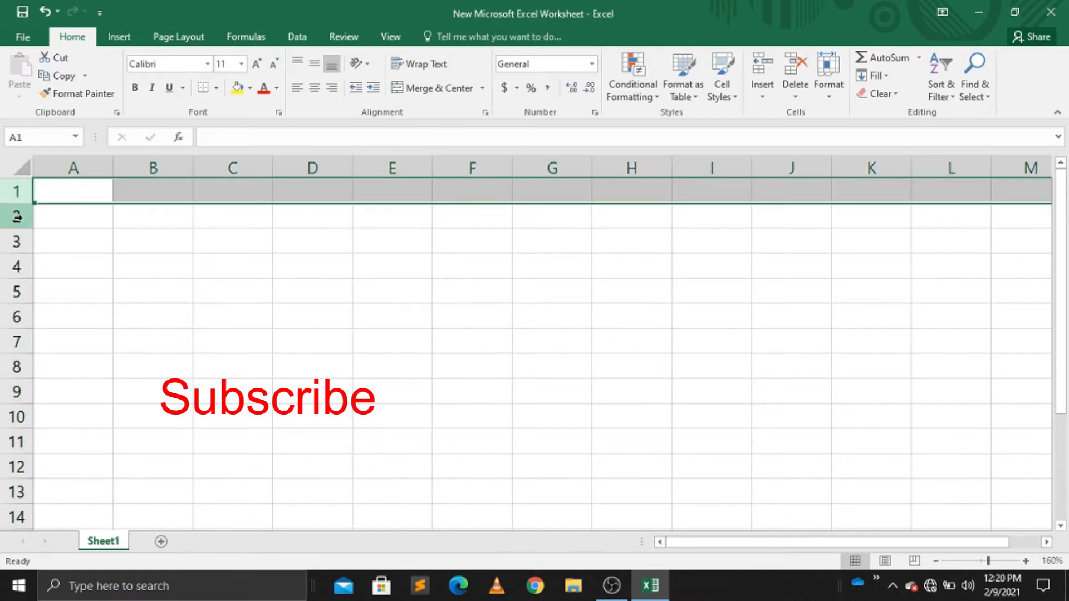
click(16, 217)
click(17, 242)
click(21, 265)
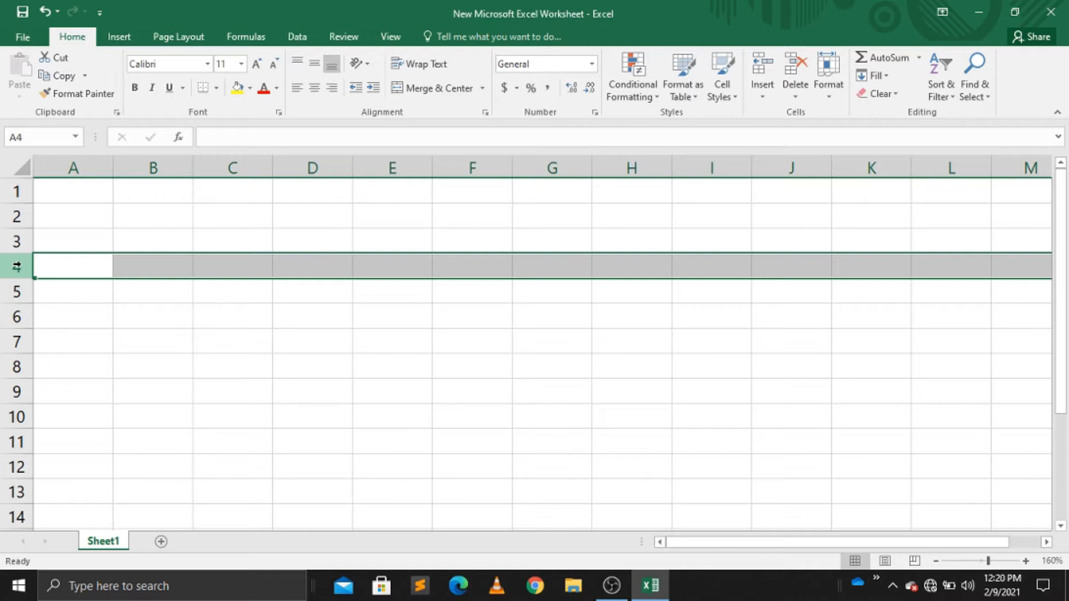
Try cell A1 in edit mode without entering anything, and step through row 1 from A1 to F1.
double_click(70, 191)
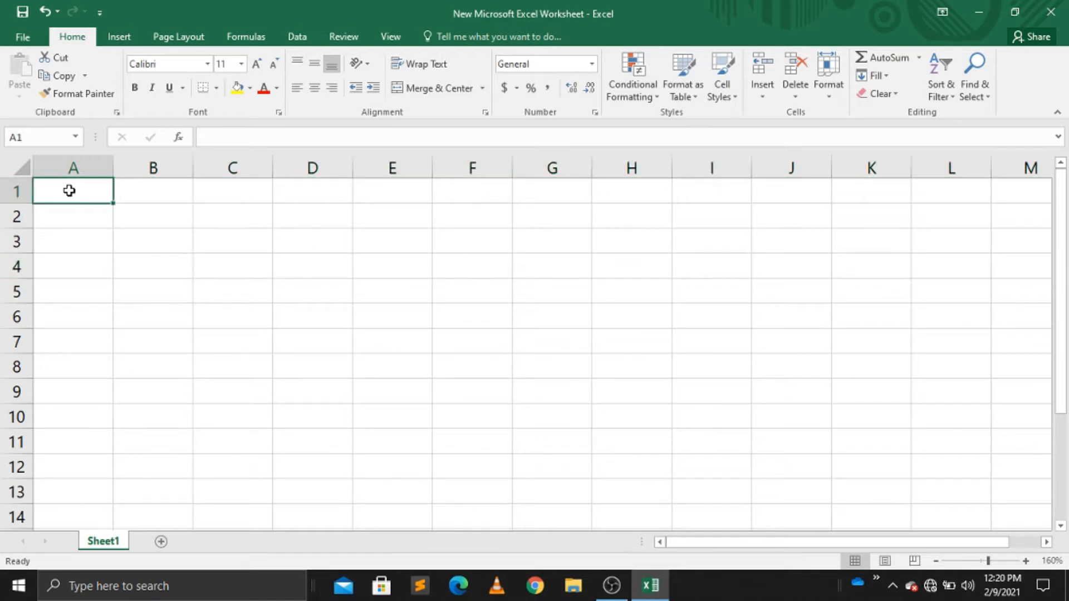
click(100, 193)
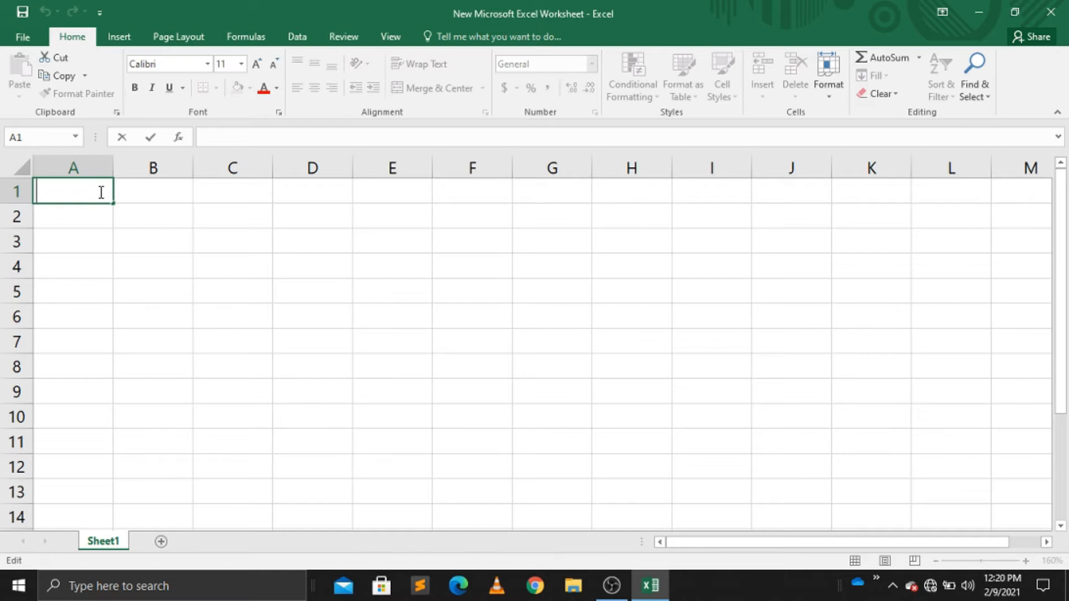
click(145, 195)
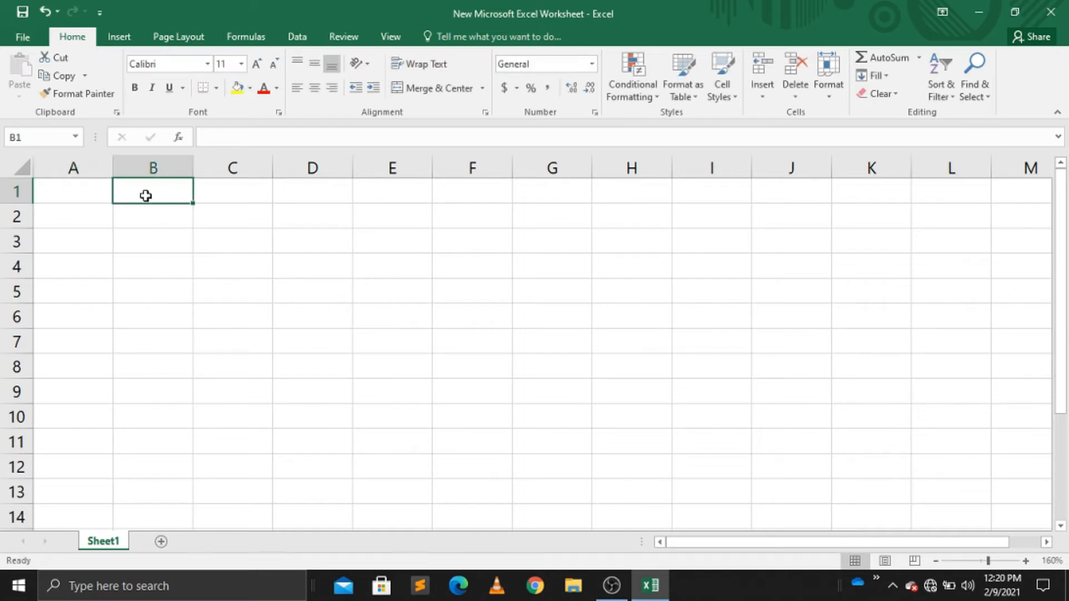
click(68, 197)
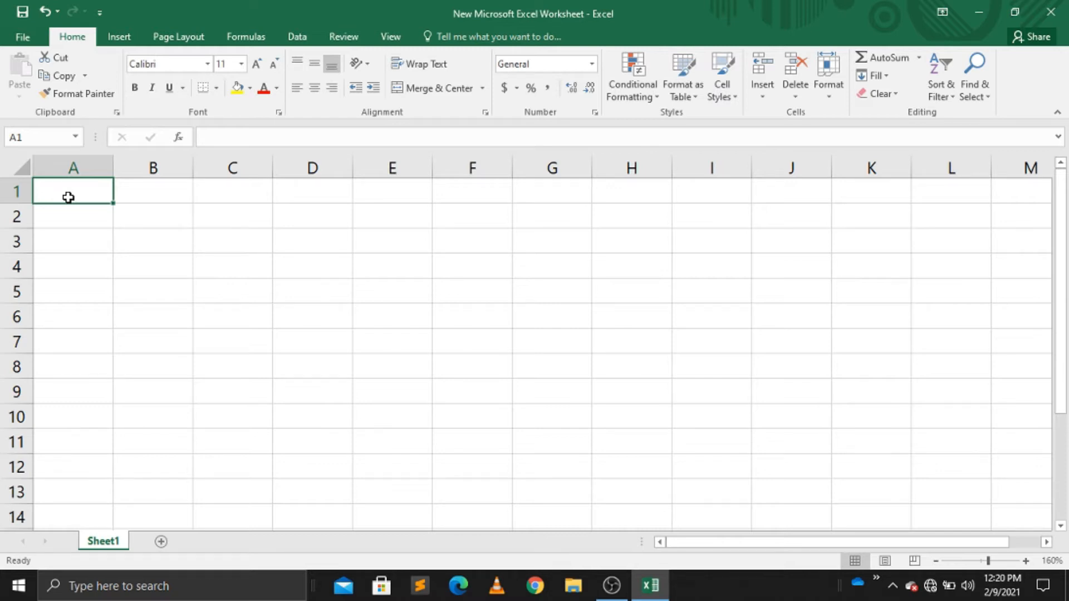
key(Right)
key(Right)
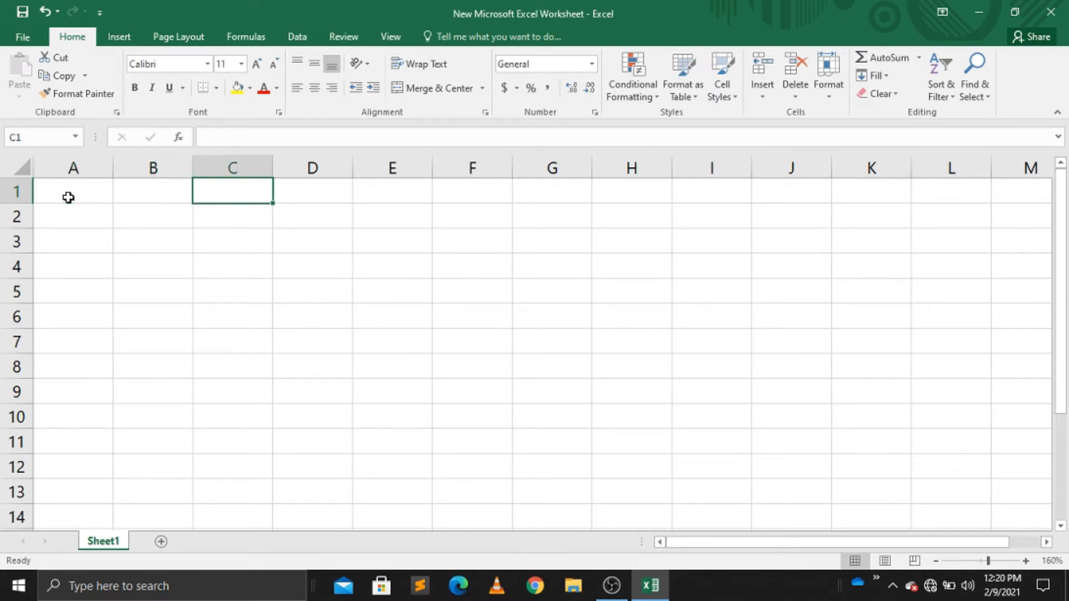
key(Right)
key(Right)
key(Right)
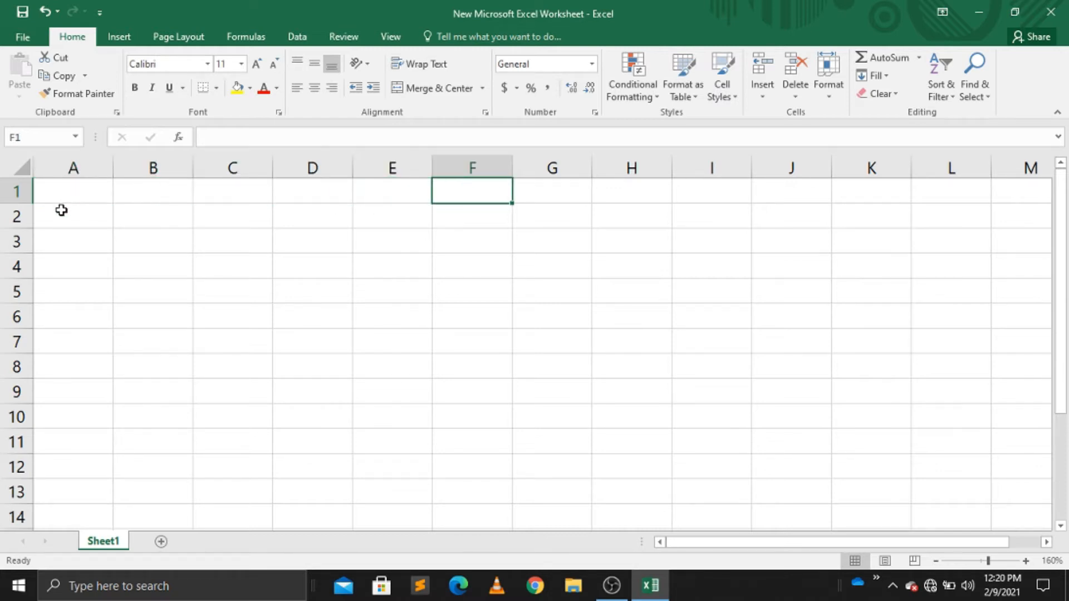
Step down column A one cell at a time from A1 to A8.
click(66, 199)
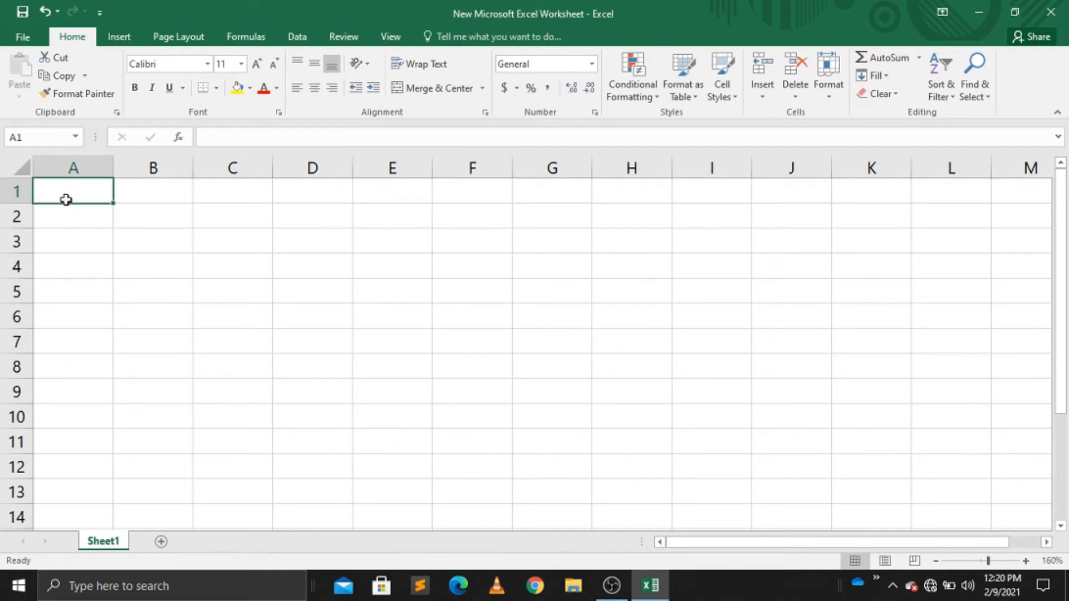
key(Down)
key(Down)
key(Down)
key(Down)
key(Down)
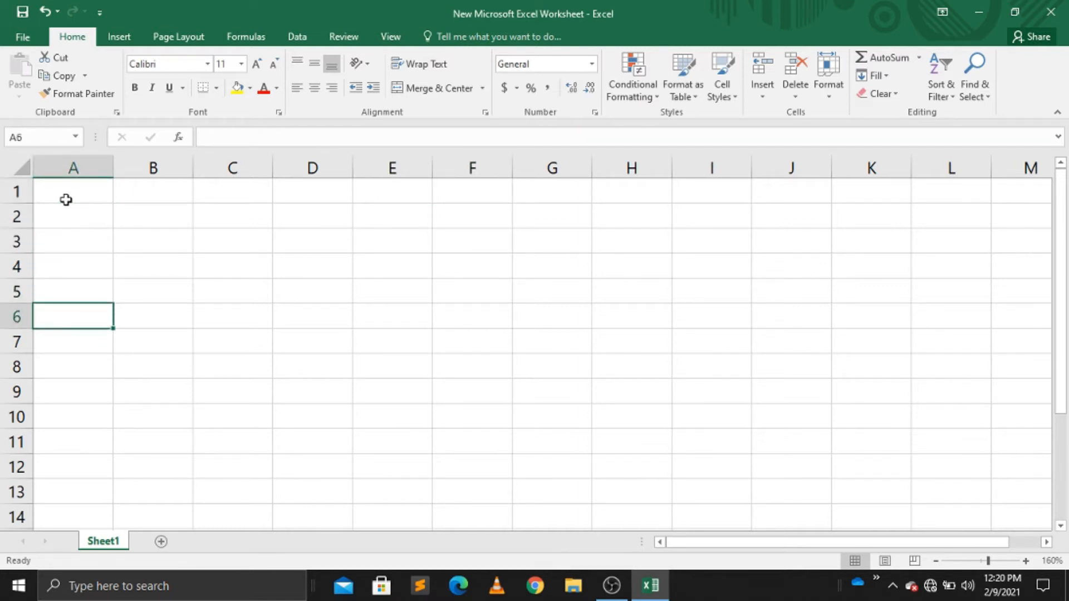
key(Down)
key(Down)
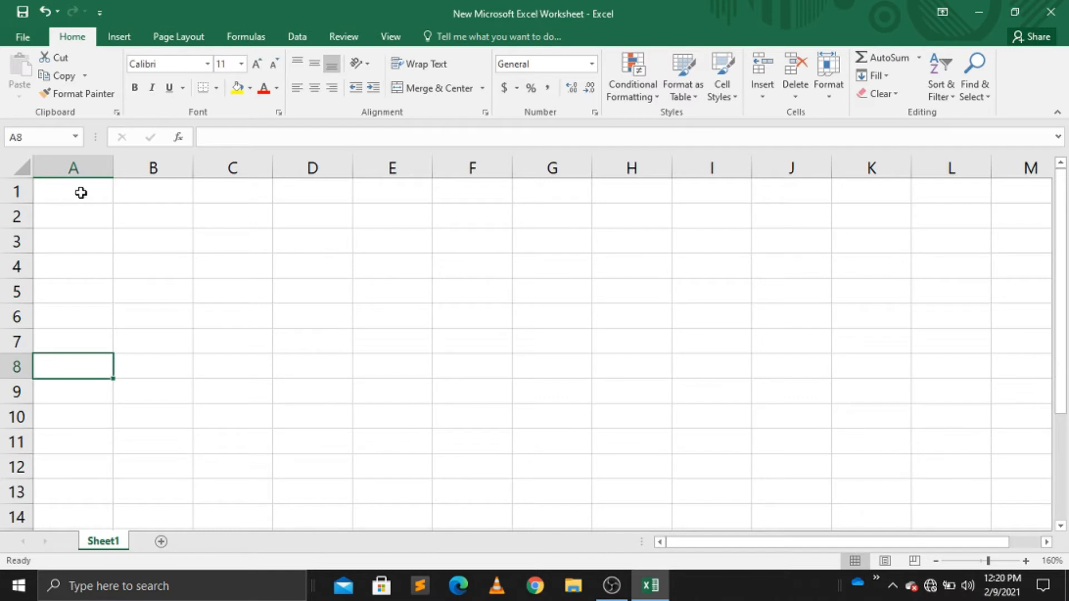
Enter the headers "Sr.No" in cell A1 and "Student Name" in cell B1.
click(83, 192)
double_click(84, 192)
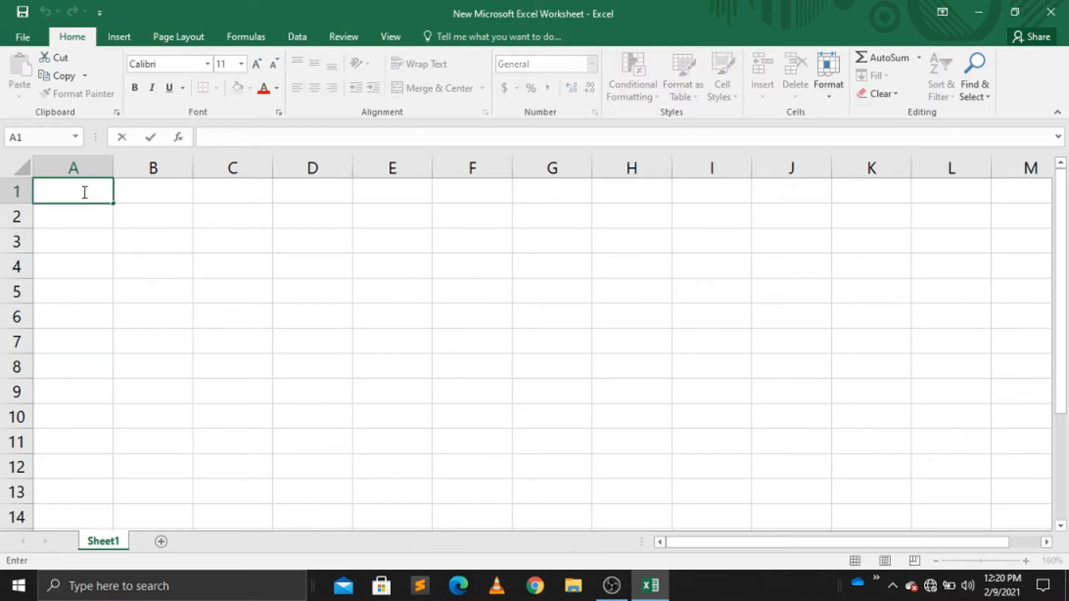
text(Sr.No)
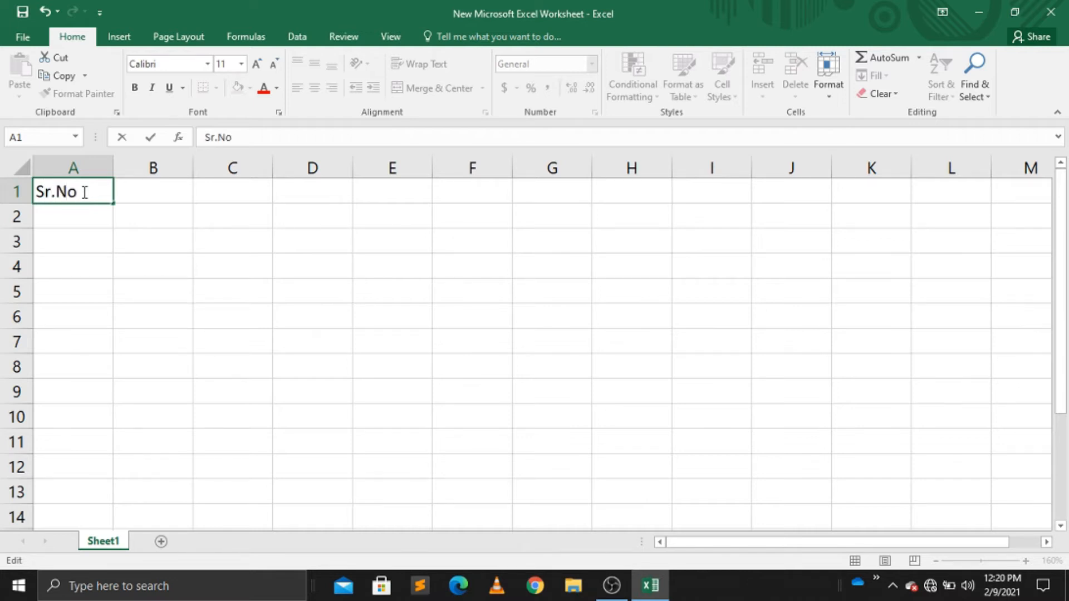
click(158, 189)
double_click(159, 189)
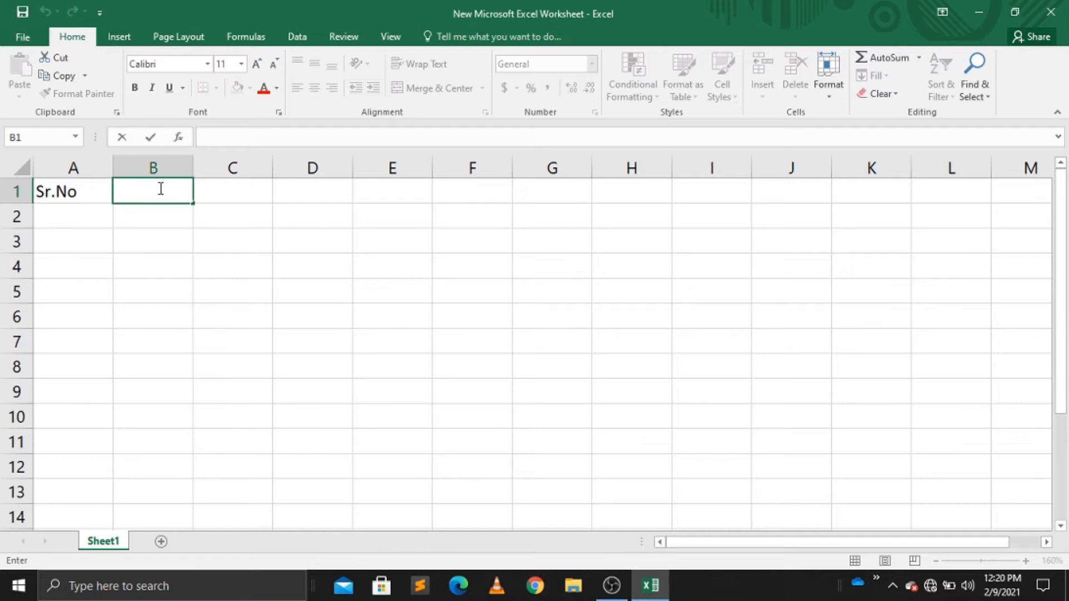
text(Student)
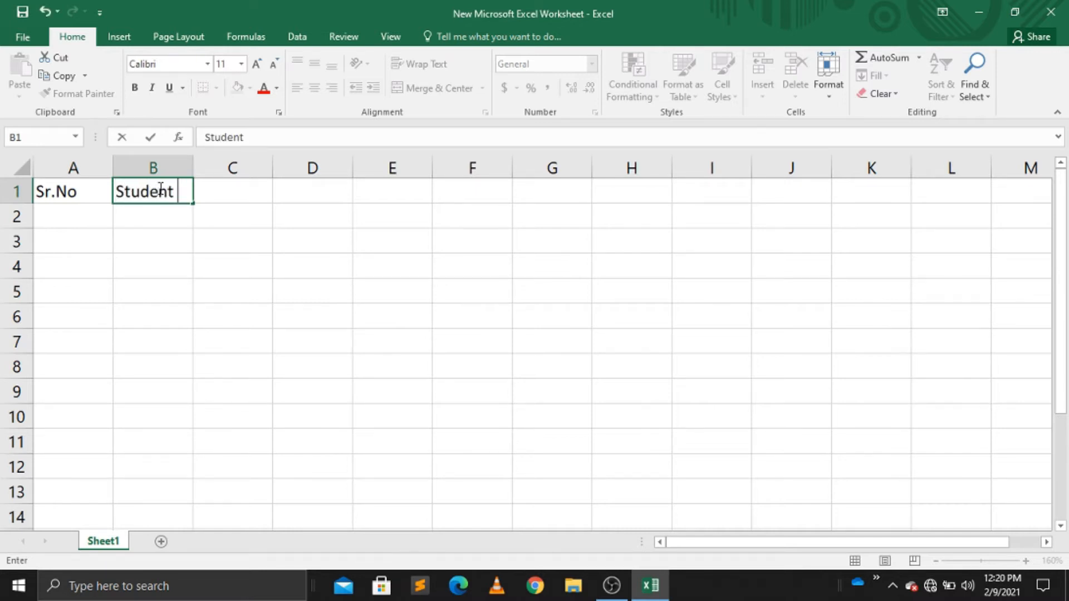
text( Name)
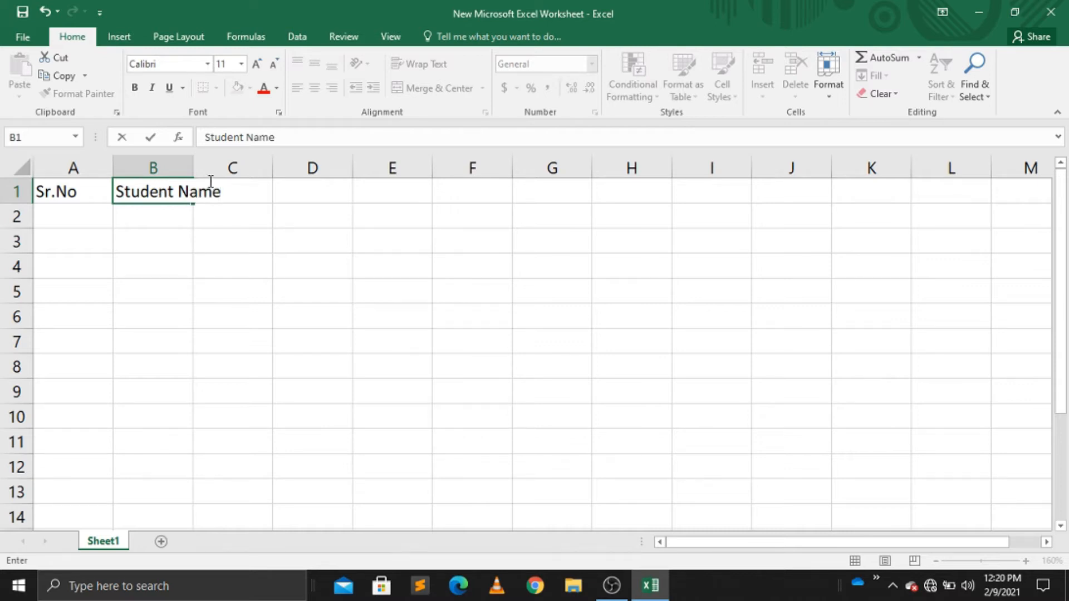
Enter the subject headers "English" in cell C1 and "Math" in cell D1.
double_click(256, 189)
click(256, 190)
click(249, 162)
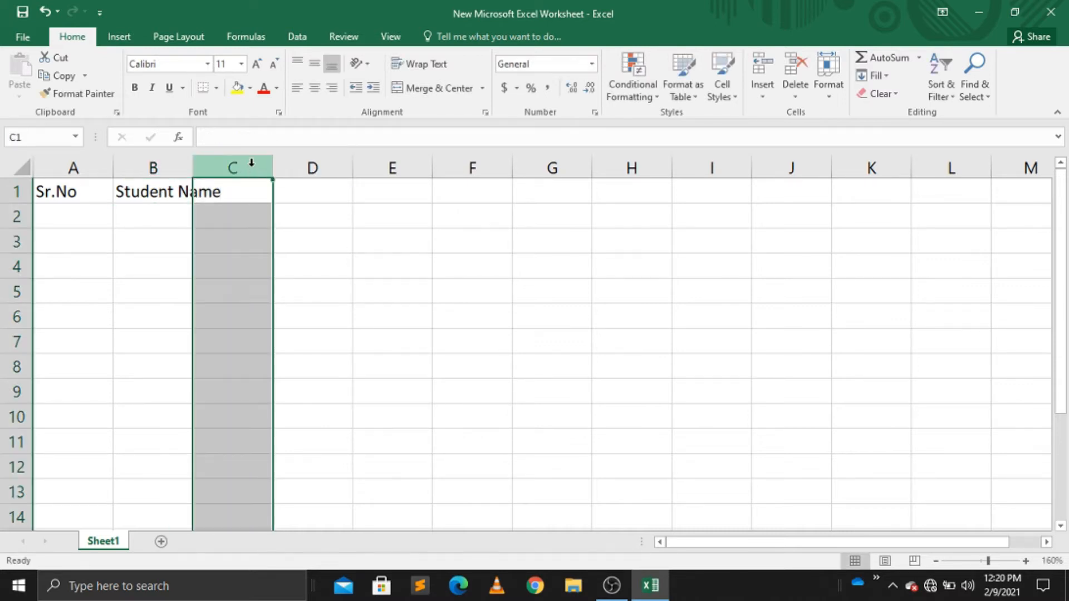
double_click(255, 194)
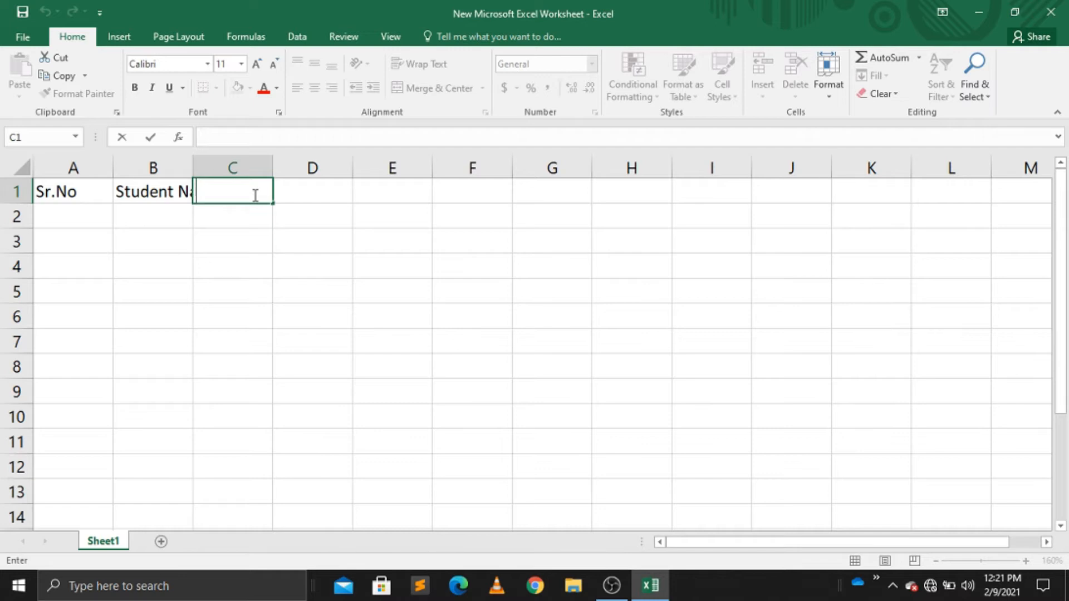
text(Eng)
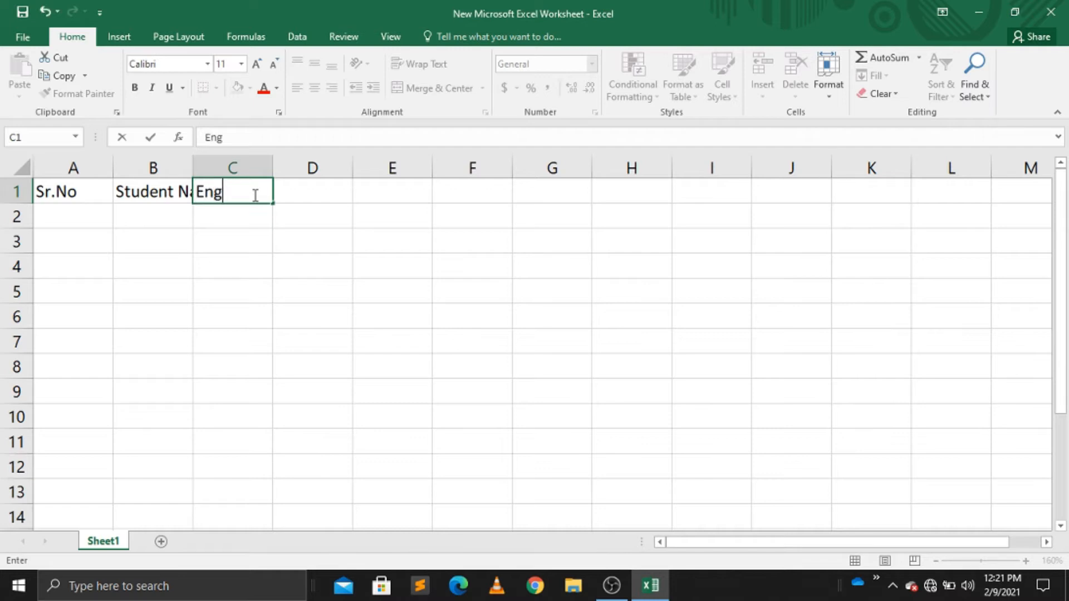
text(lish)
click(312, 195)
text(Math)
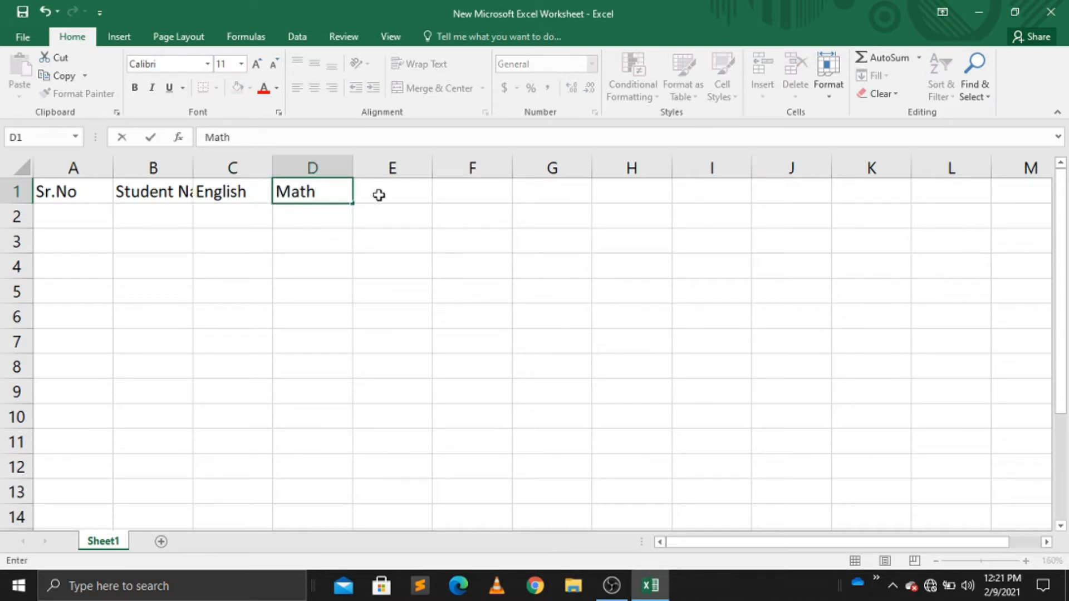
Enter the headers "Computer" in cell E1 and "Total Marks" in cell F1.
click(387, 195)
text(C)
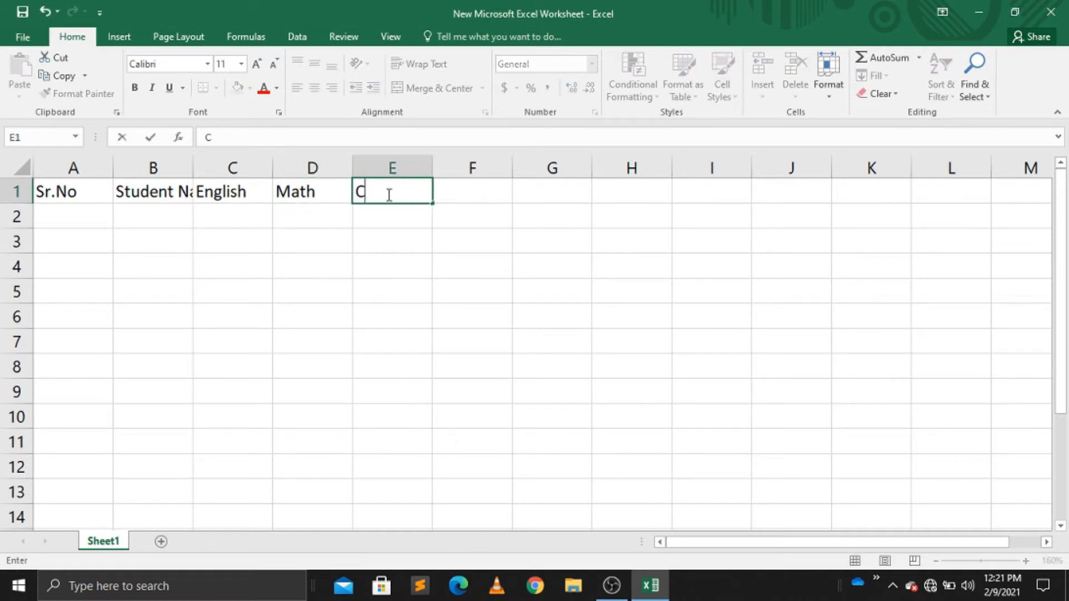
text(omputer)
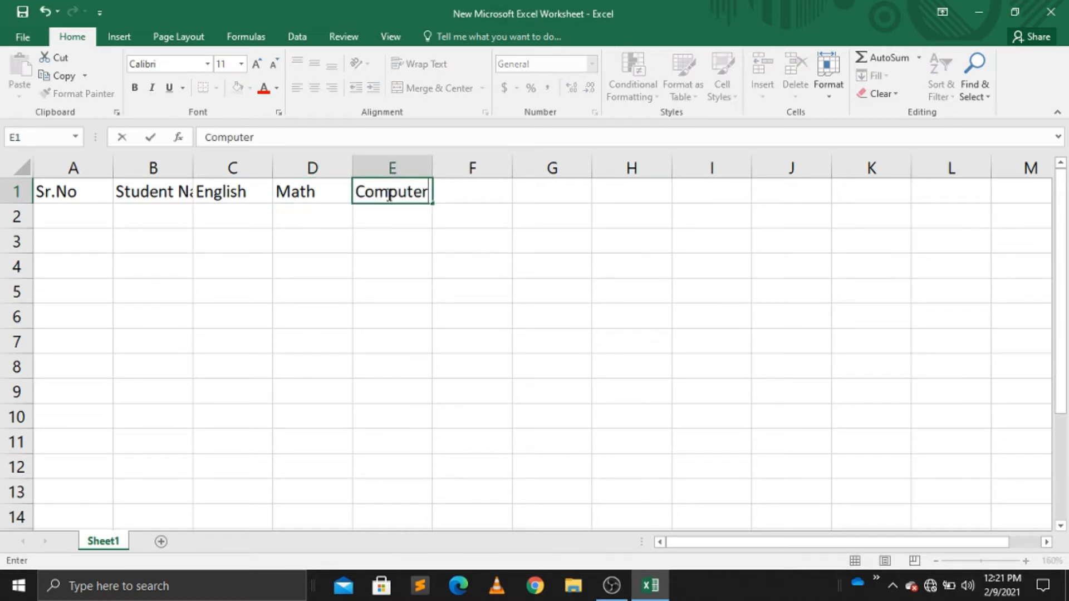
click(462, 194)
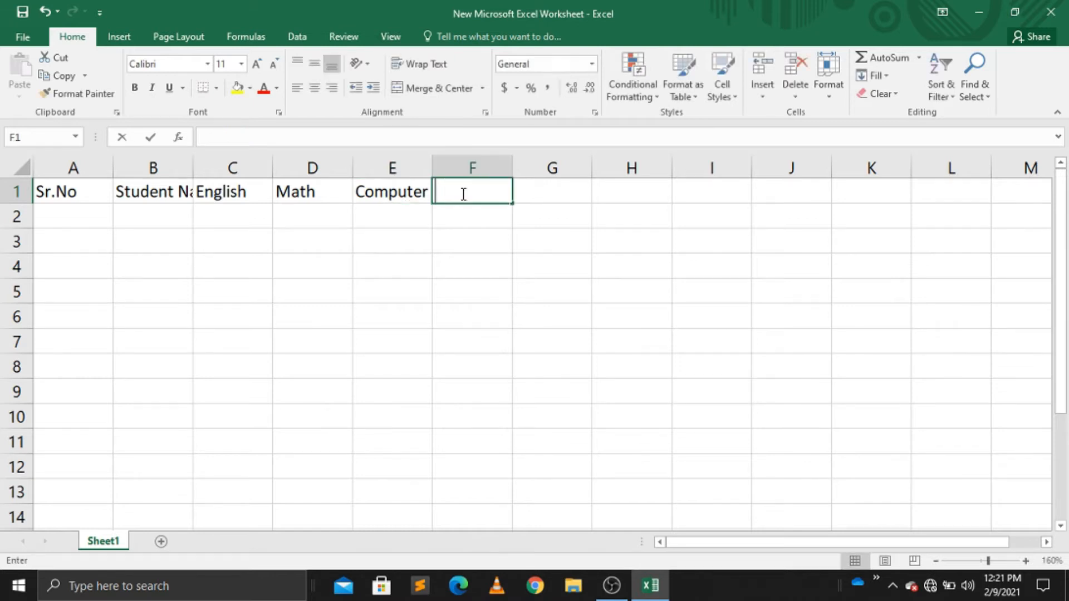
text(T)
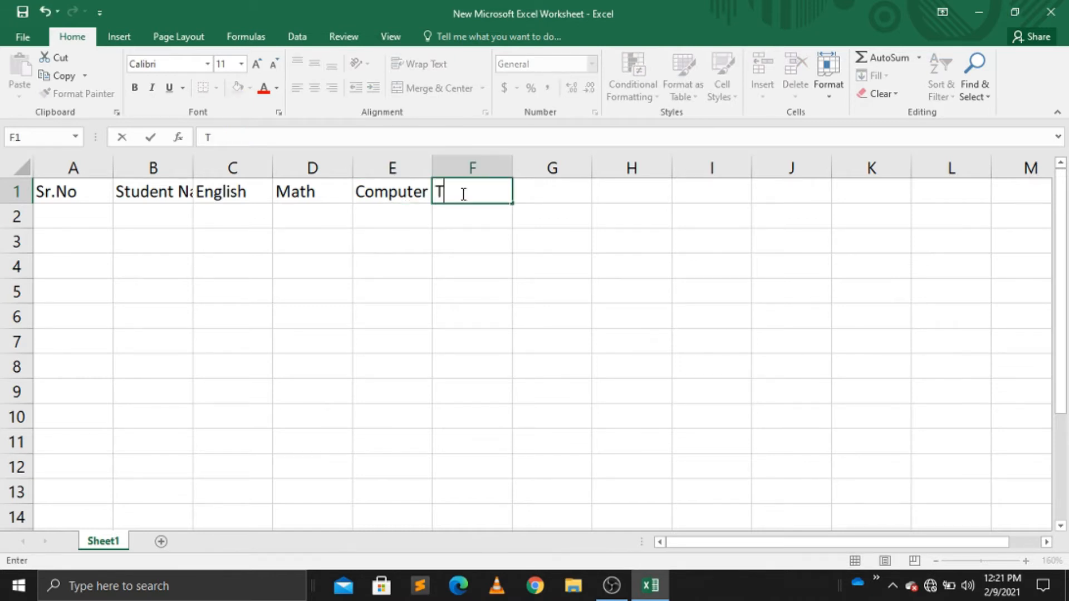
text(otal Marks)
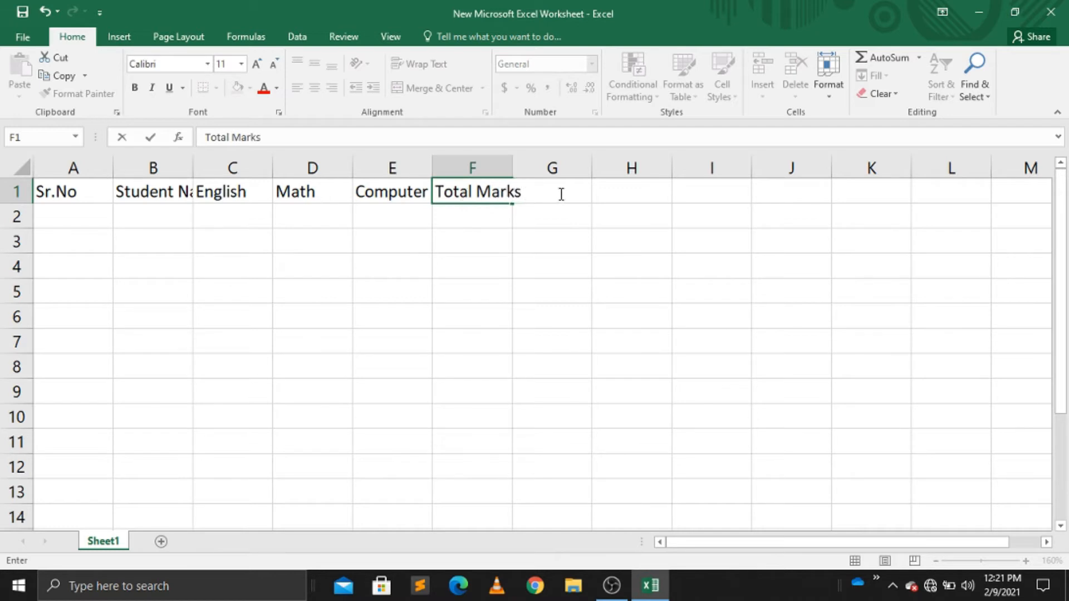
Enter the header "Obtained Marks" in cell G1.
click(556, 167)
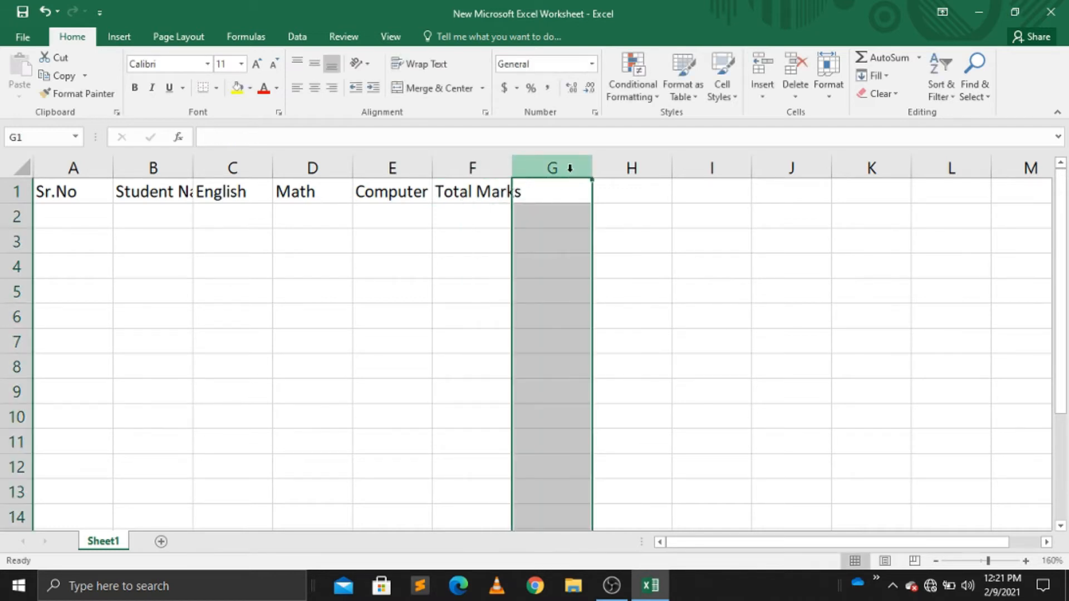
click(573, 203)
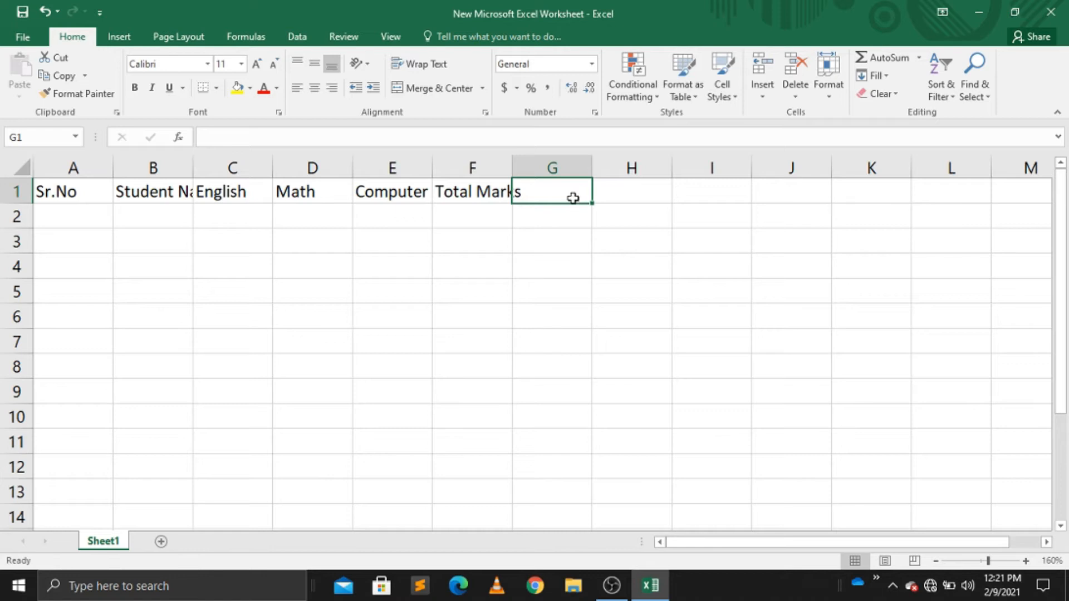
double_click(574, 194)
text(Obta)
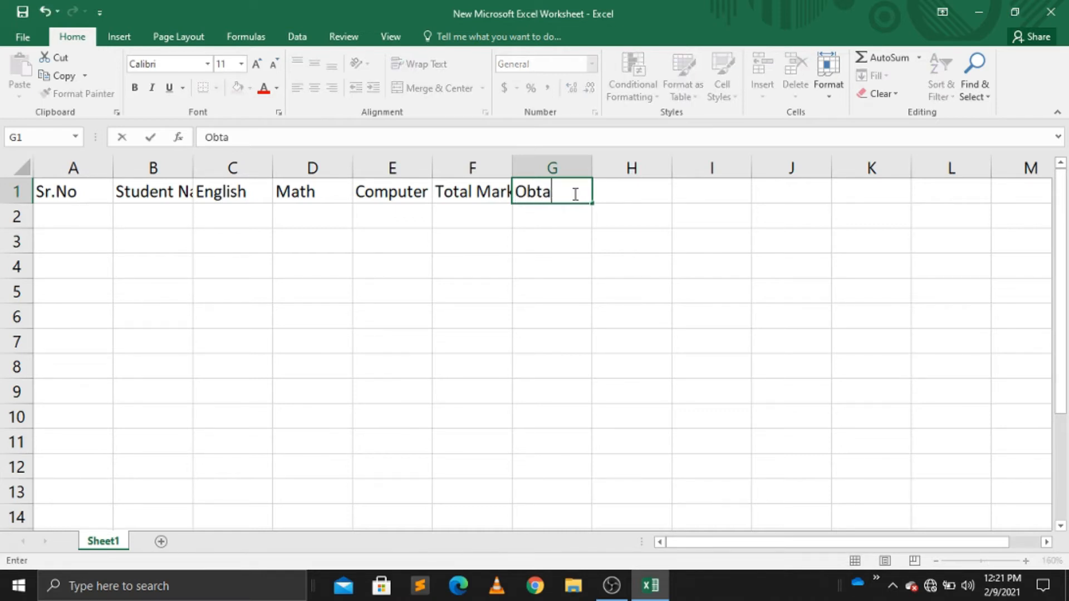
text(ined Marks)
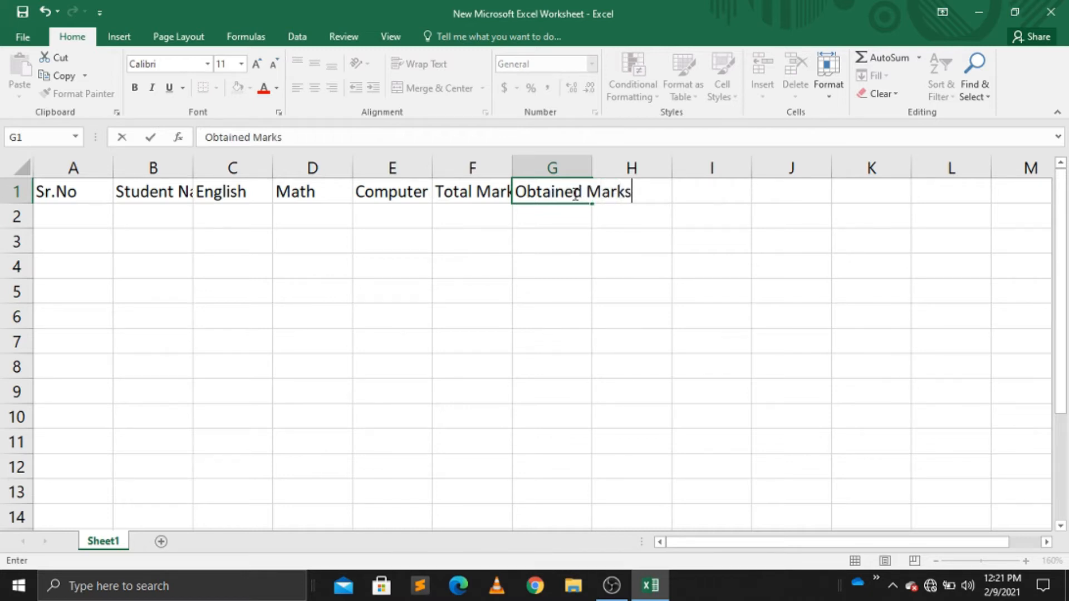
Enter the headers "Percentage" in cell H1 and "Grade" in cell I1.
click(652, 169)
double_click(654, 192)
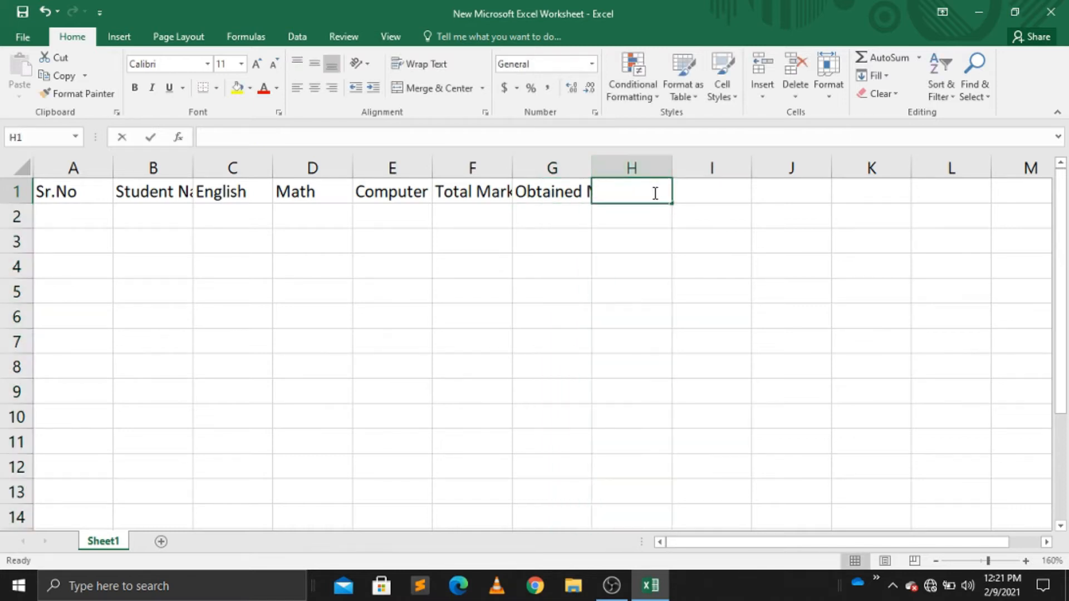
text(Per)
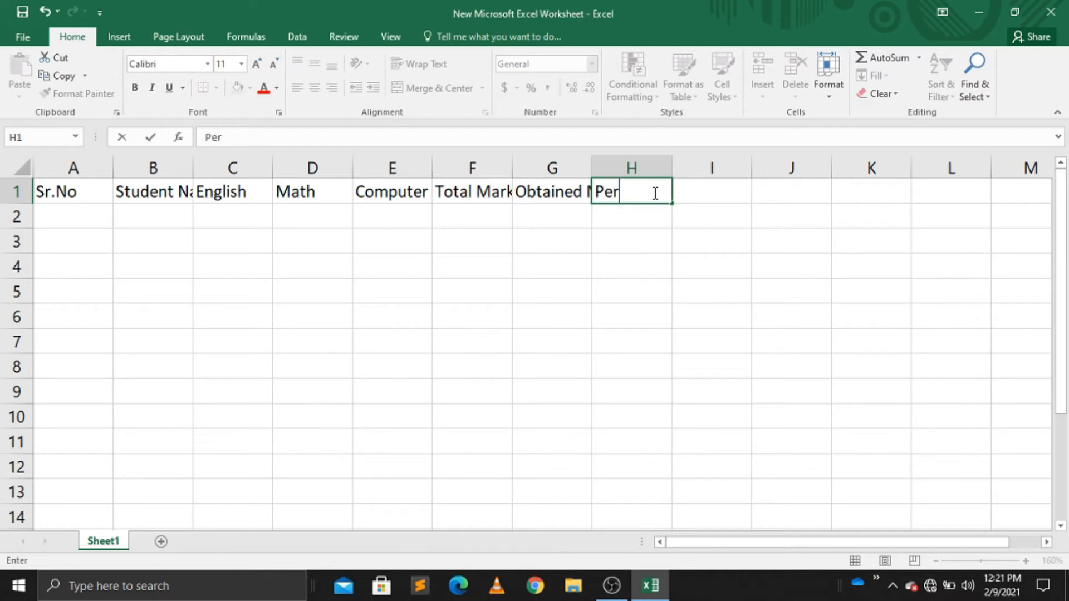
text(centage)
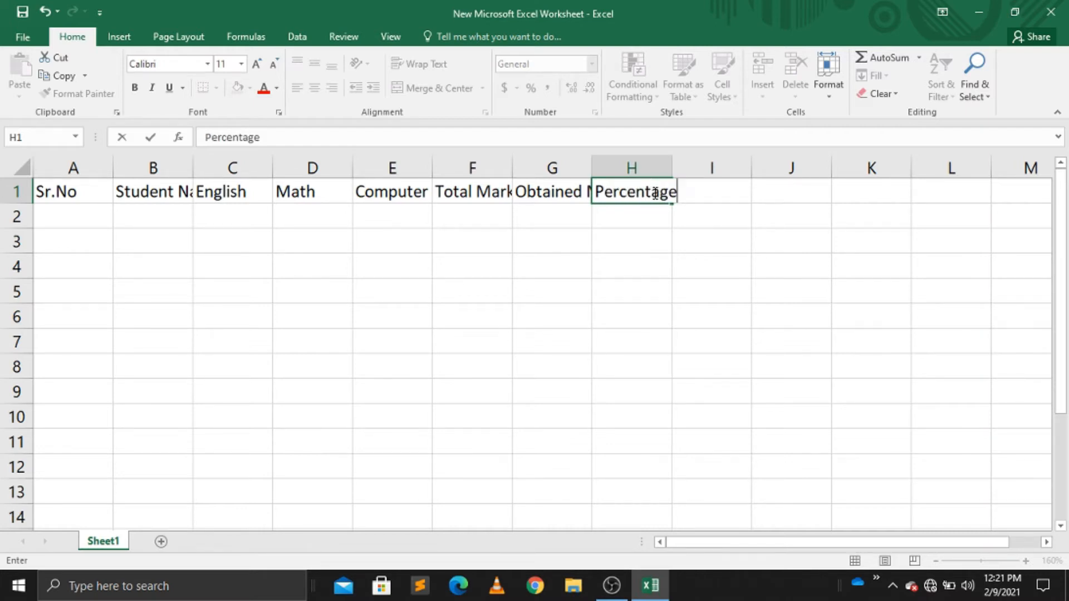
click(730, 168)
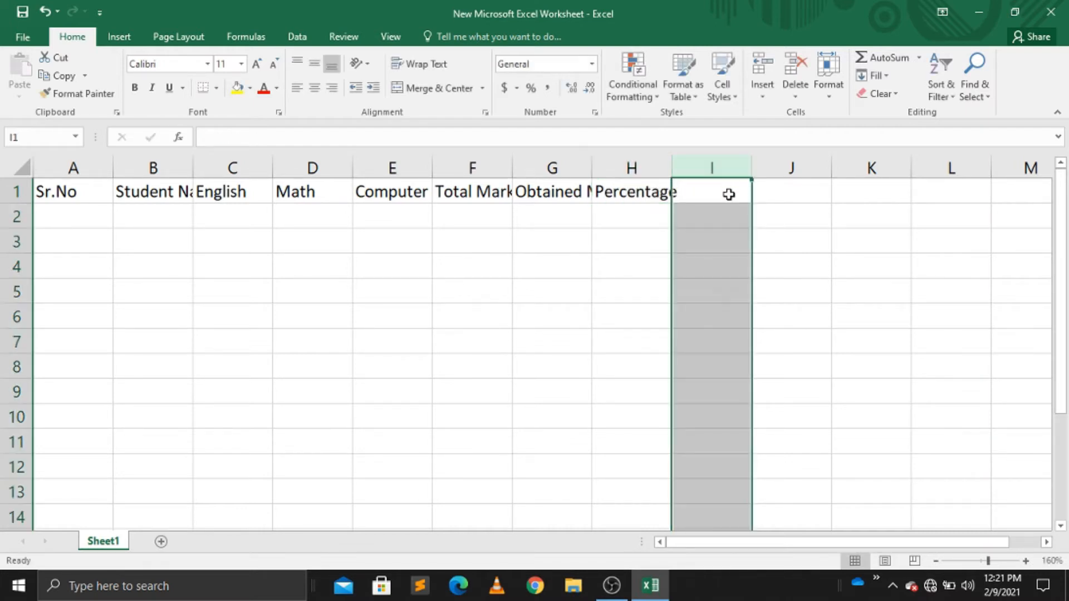
click(728, 195)
text(Grade)
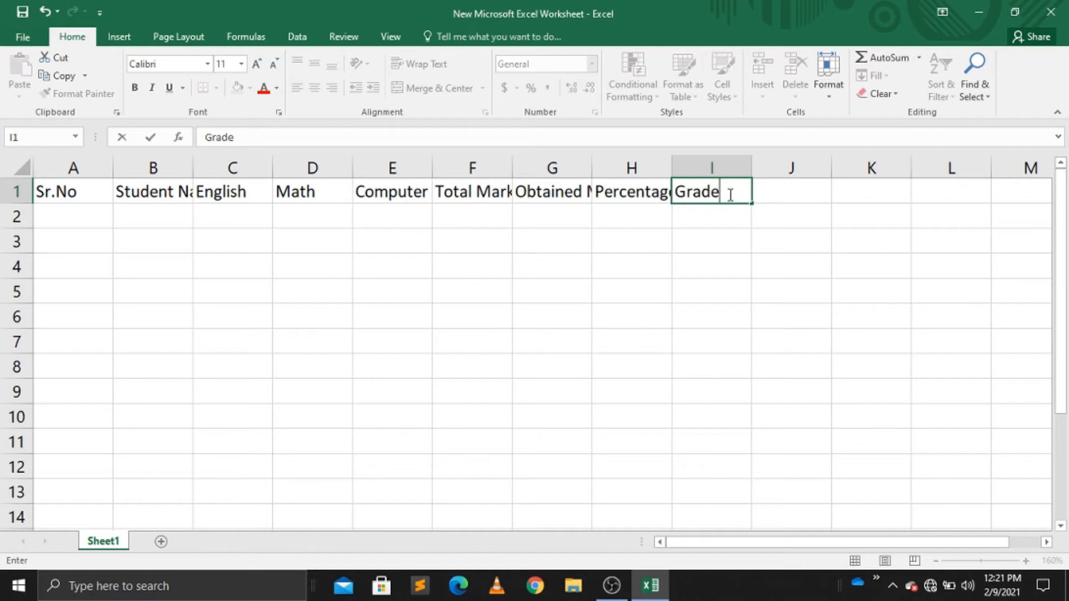
Review the header cells one by one from A1 to I1.
click(46, 191)
click(151, 195)
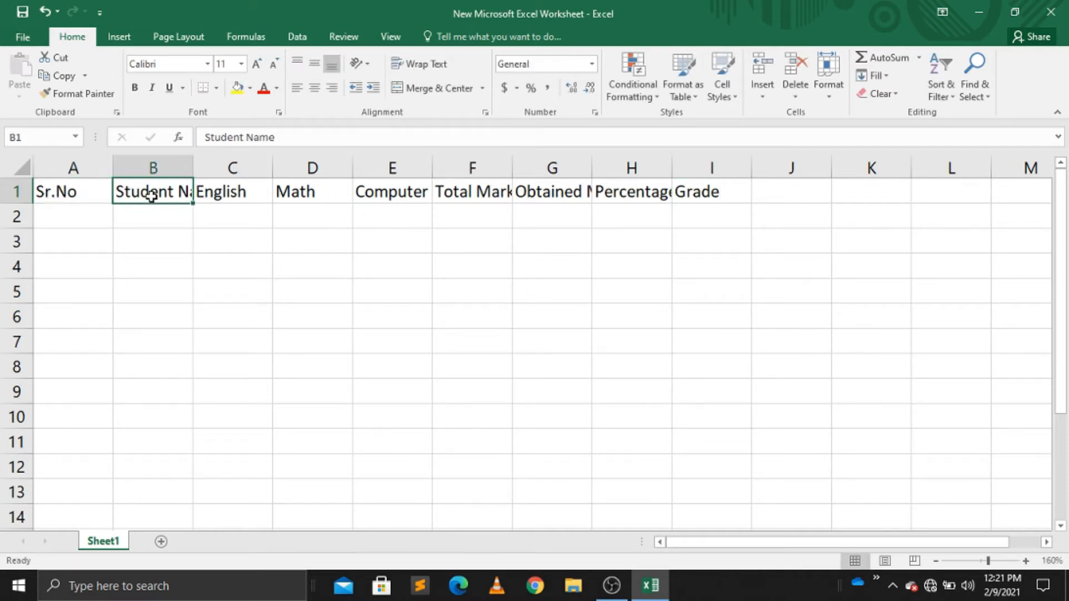
click(245, 192)
click(289, 193)
click(400, 192)
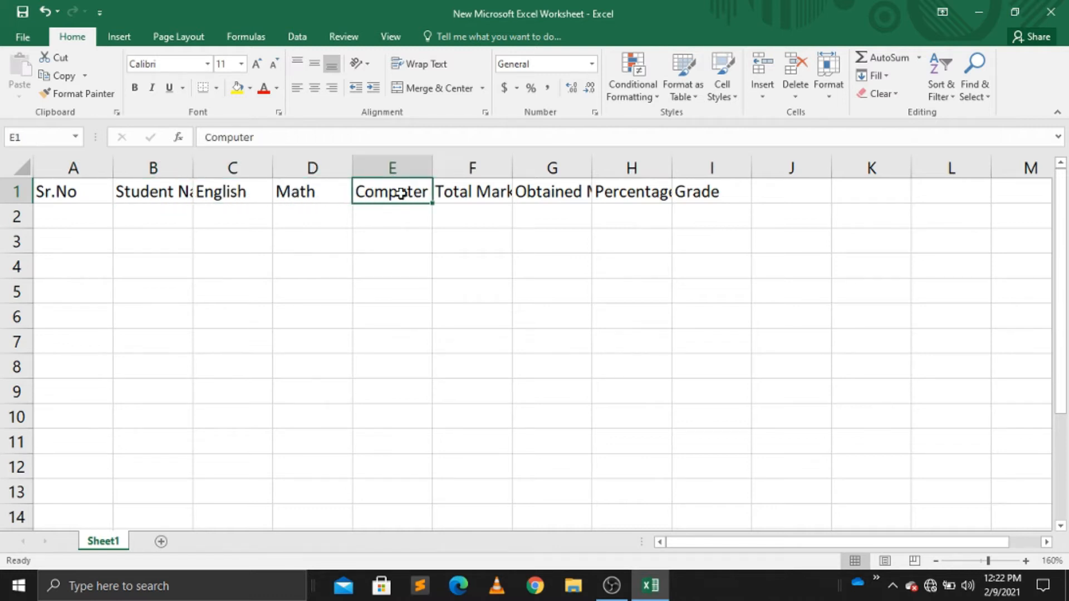
click(481, 190)
click(565, 185)
click(621, 186)
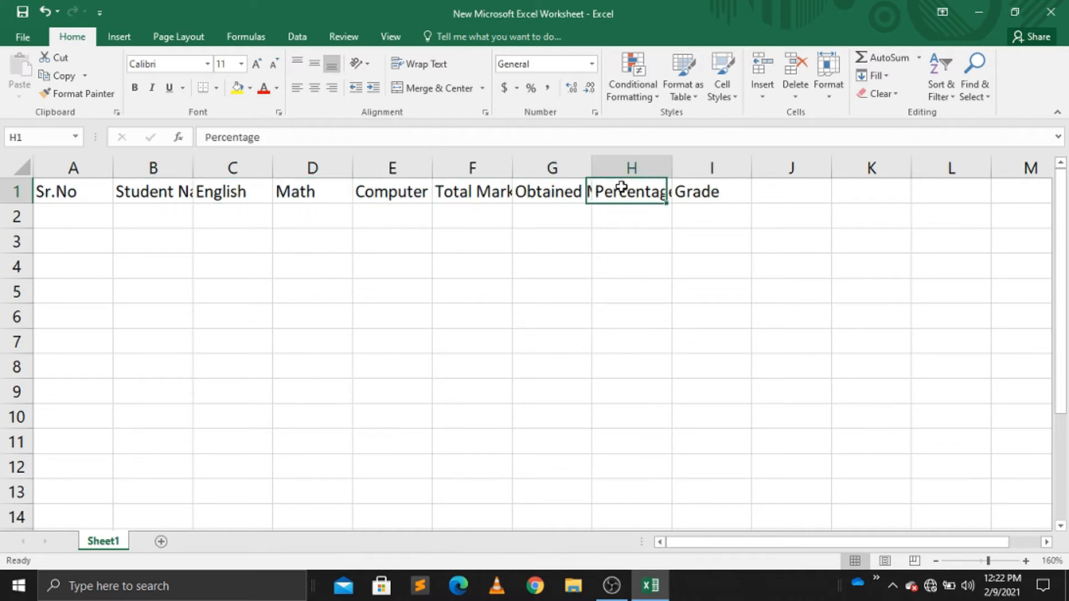
click(681, 191)
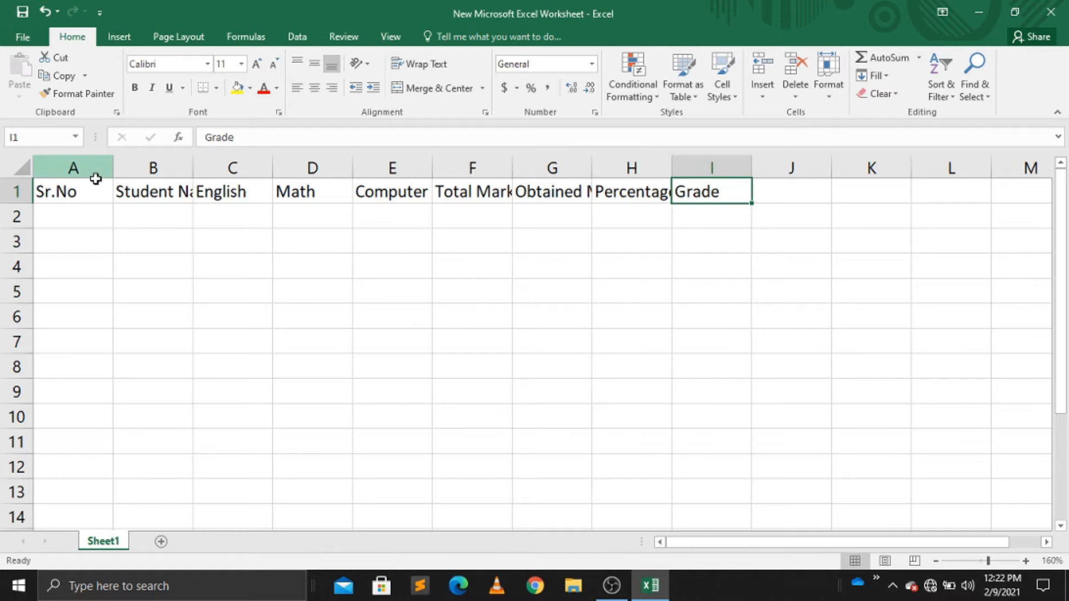
Format the headers in A1:I1 as bold Arial at font size 12.
click(5, 192)
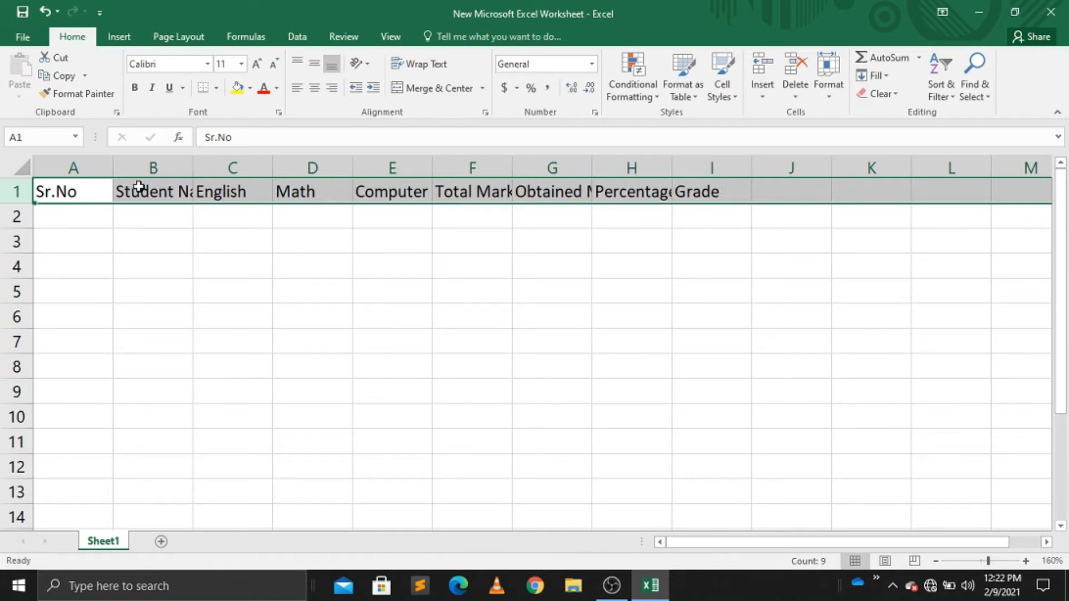
click(65, 193)
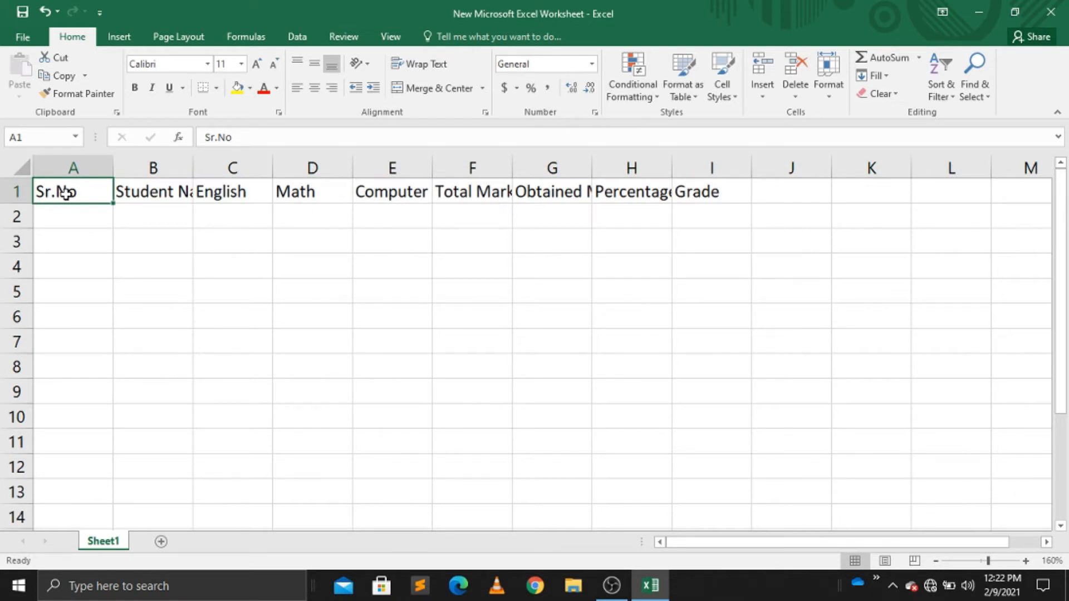
drag(66, 193, 721, 186)
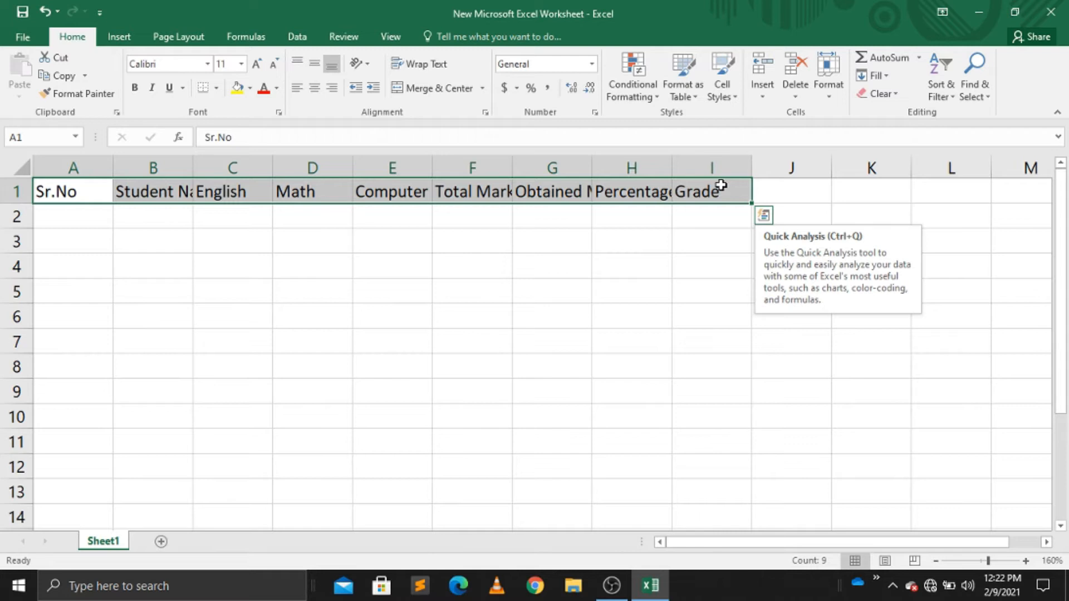
click(137, 90)
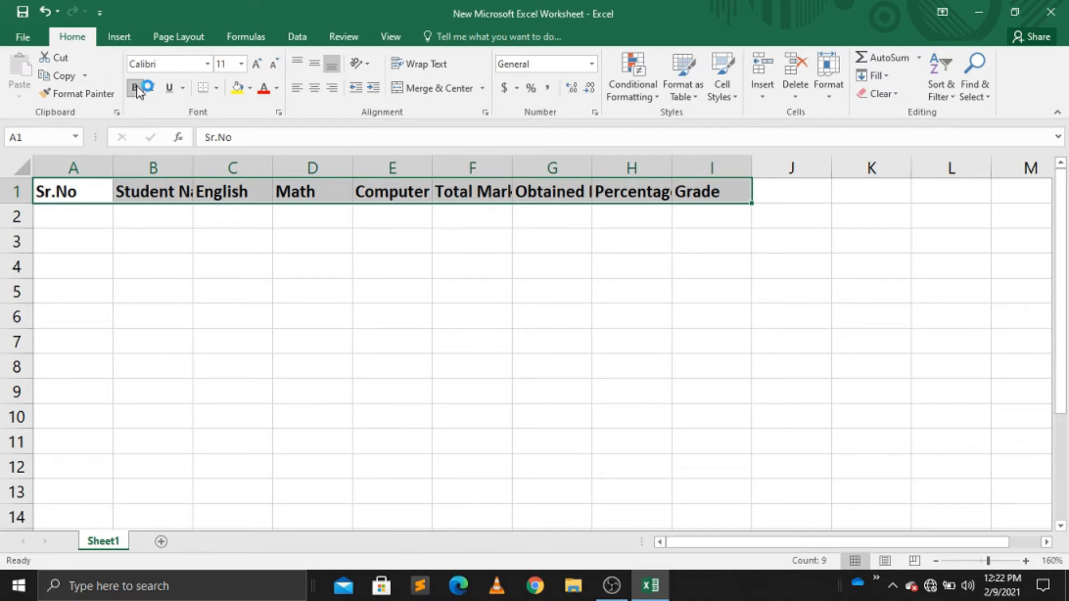
click(207, 65)
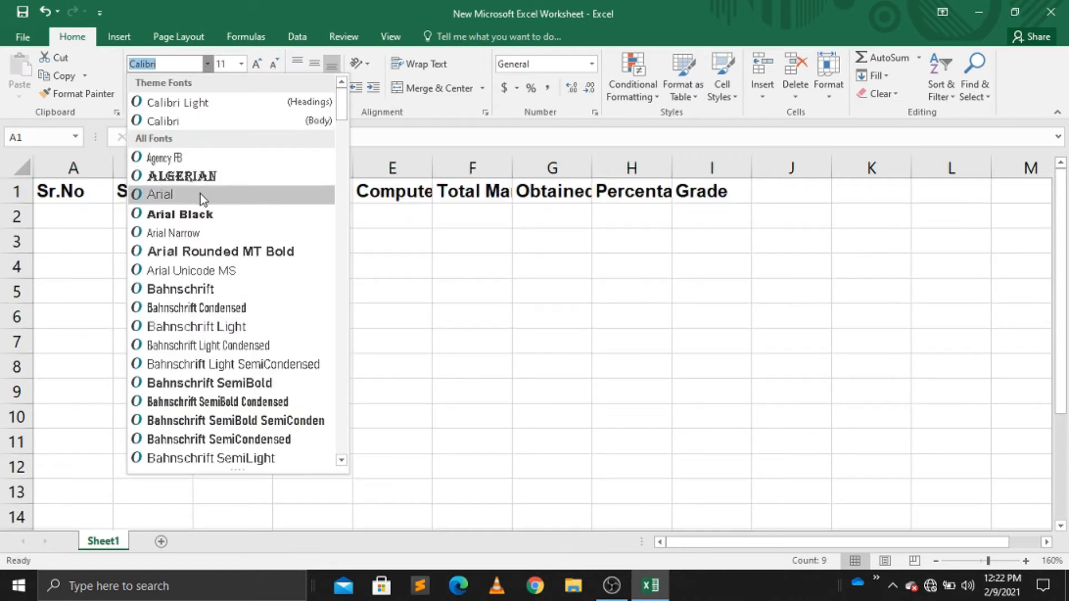
click(200, 194)
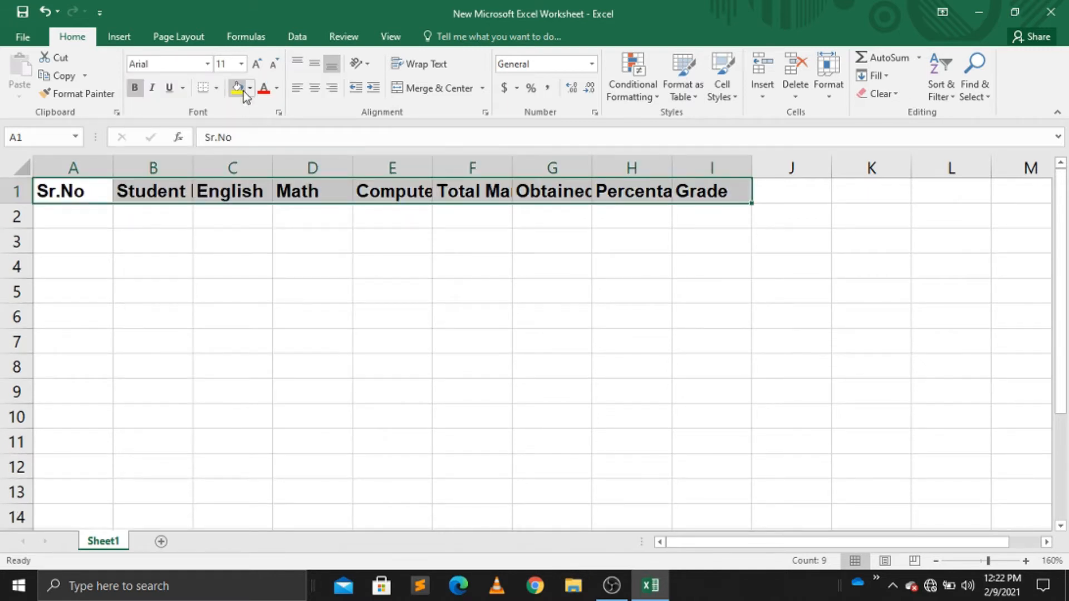
click(242, 64)
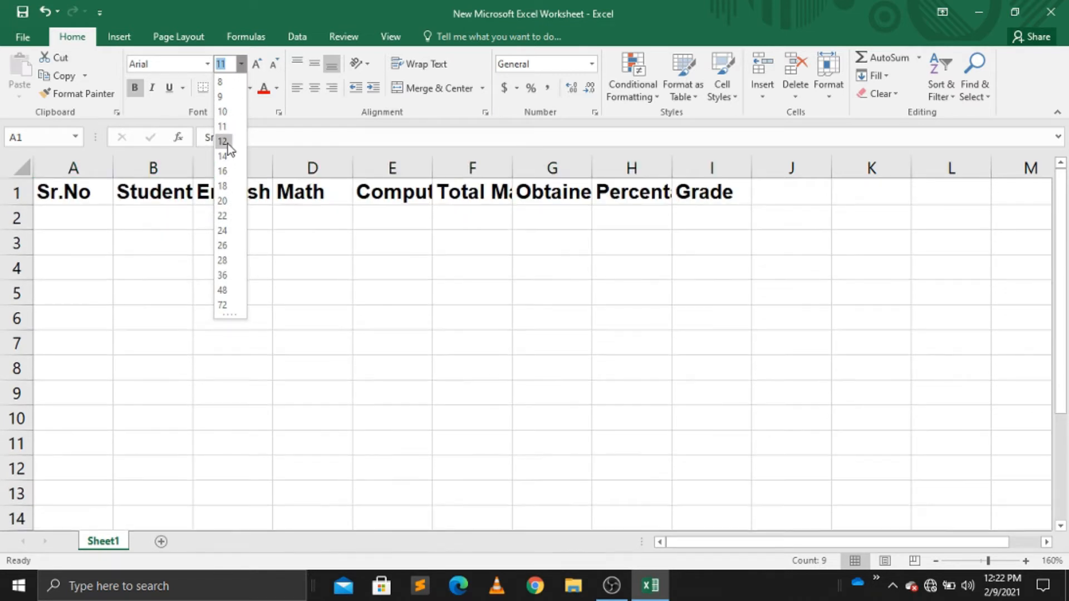
click(222, 142)
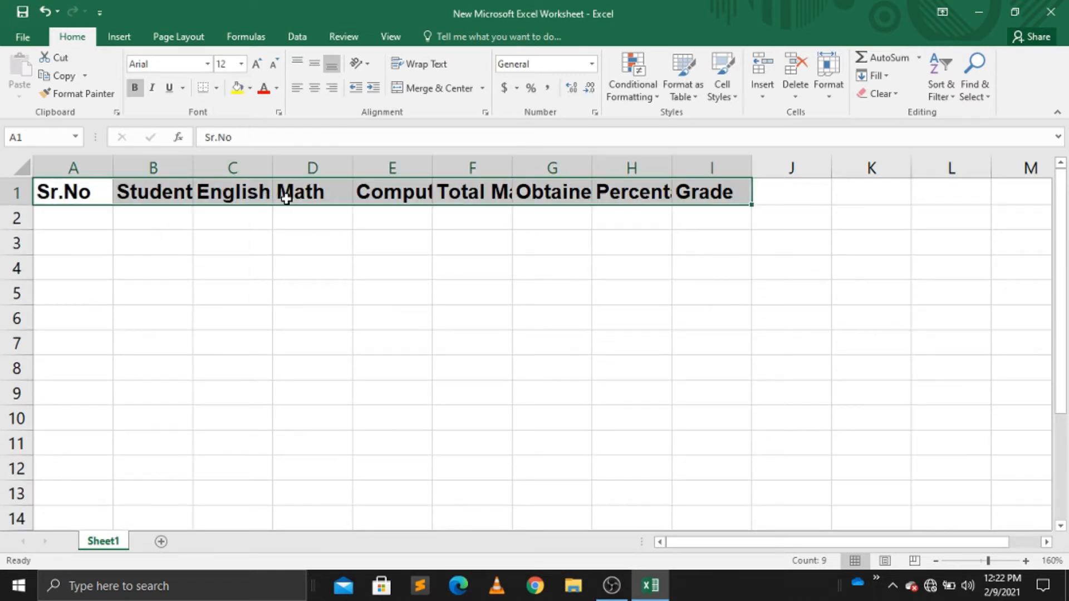
Enter the serial numbers 1 in cell A2 and 2 in cell A3.
click(89, 194)
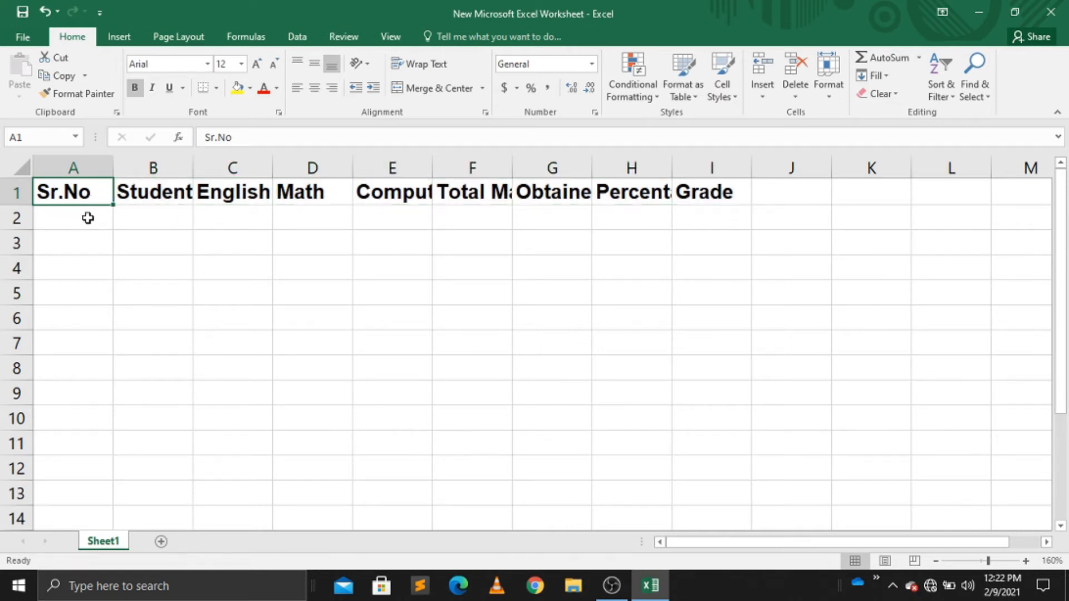
click(86, 218)
text(1)
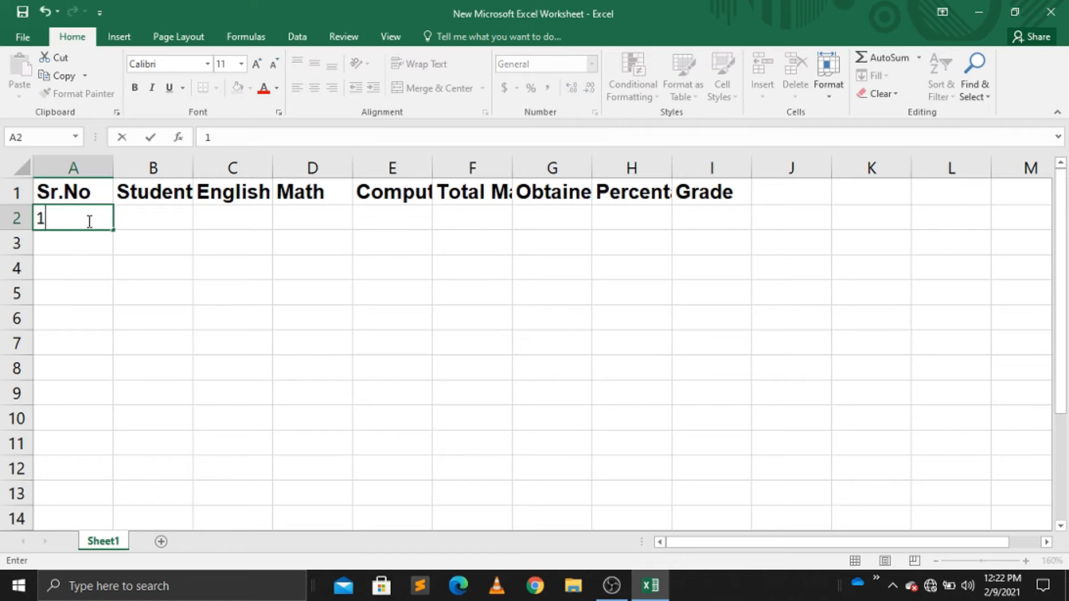
click(88, 245)
text(2)
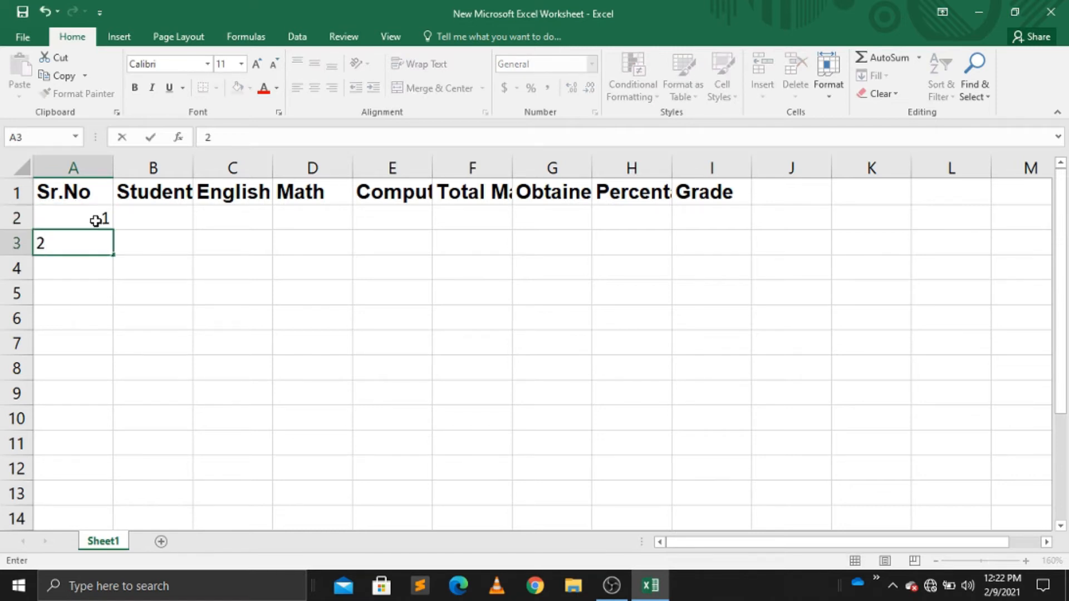
Extend the serial number series from A2:A3 down to cell A6.
click(95, 221)
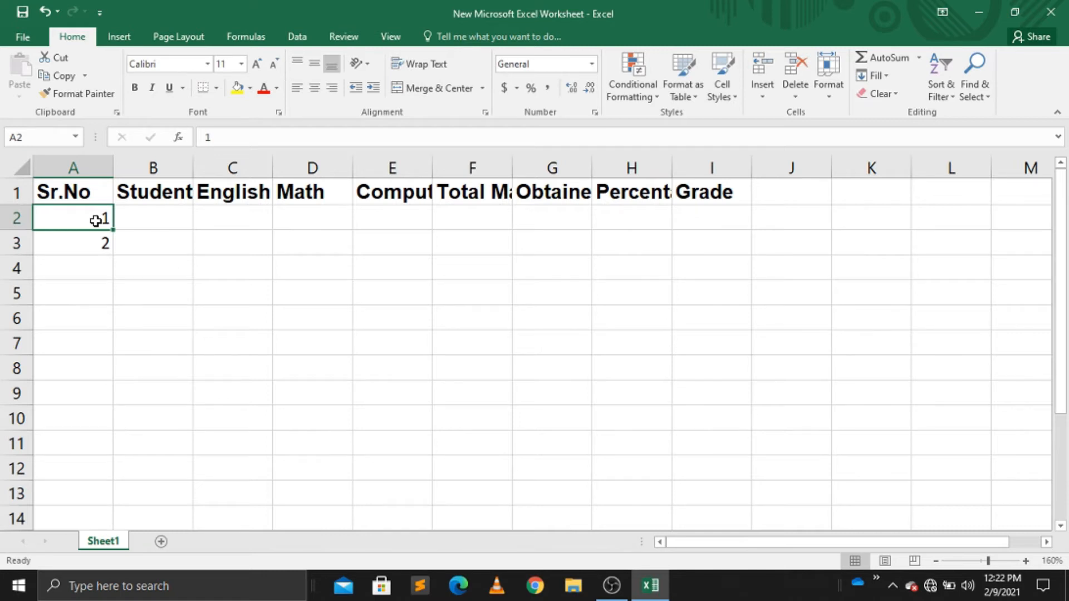
drag(70, 215, 90, 243)
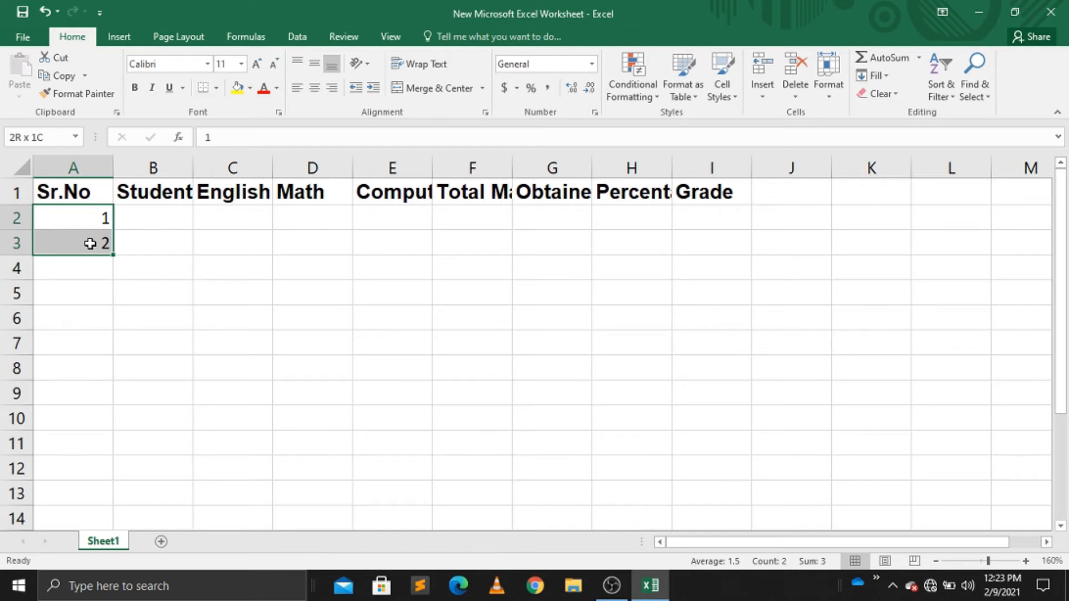
drag(90, 243, 90, 244)
drag(112, 255, 106, 320)
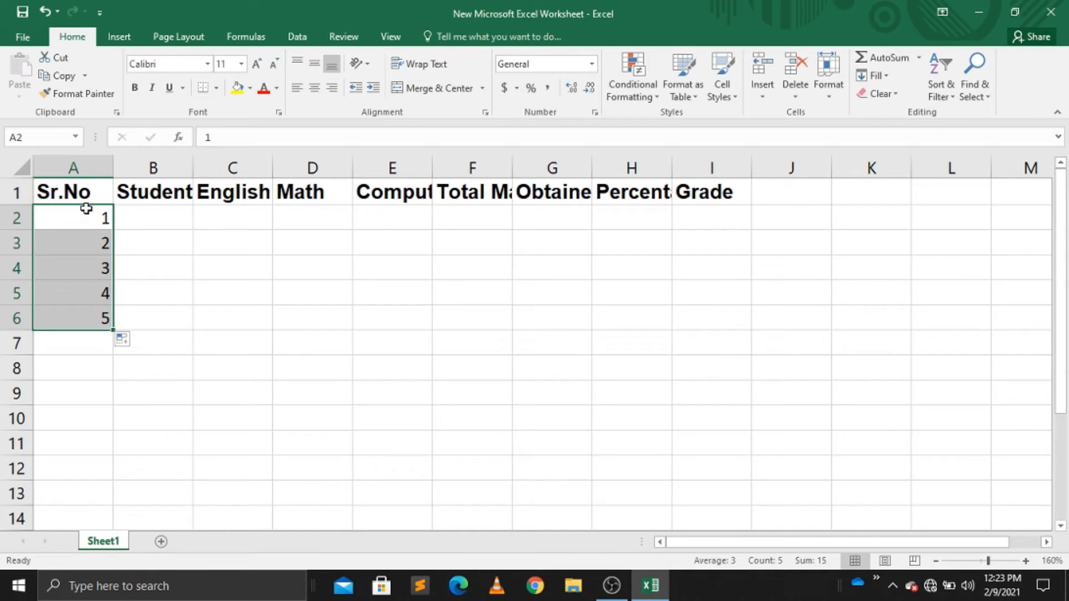
Center the contents of column A and widen column B to fit the full "Student Name" header.
click(73, 167)
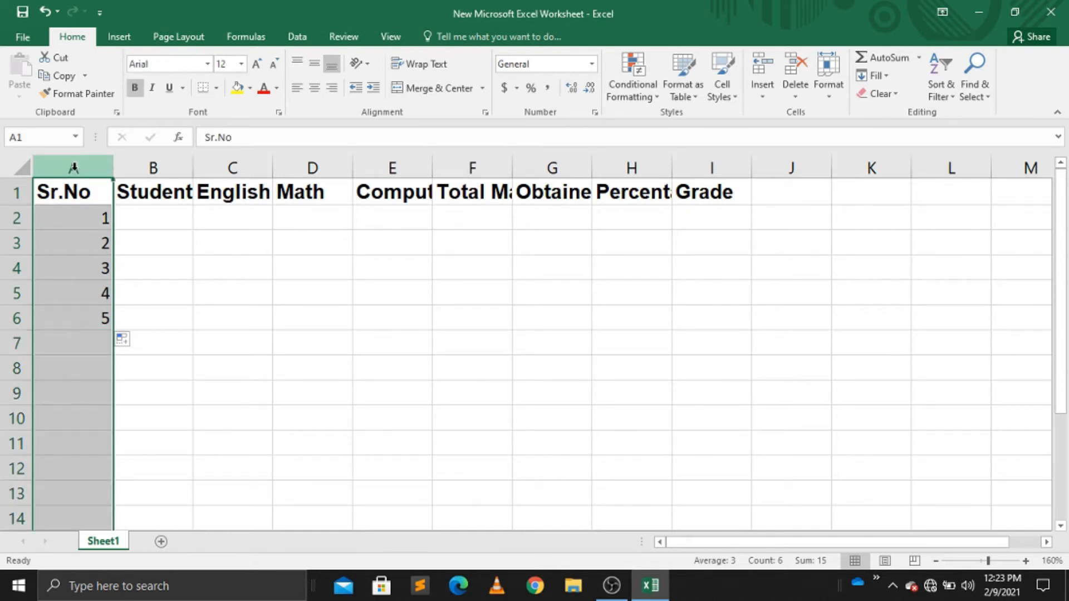
click(316, 95)
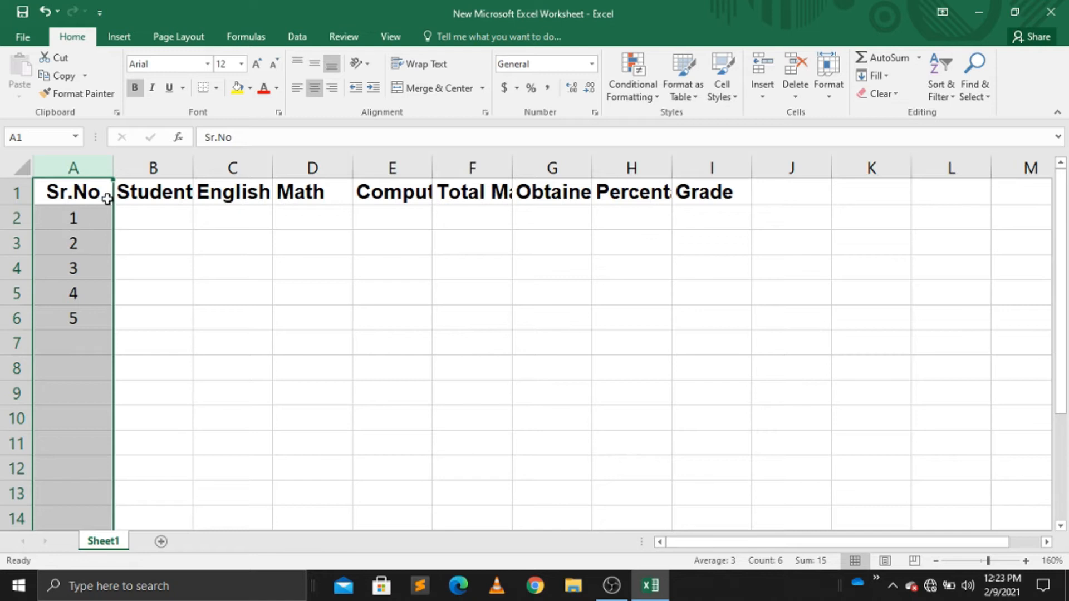
click(159, 191)
click(162, 164)
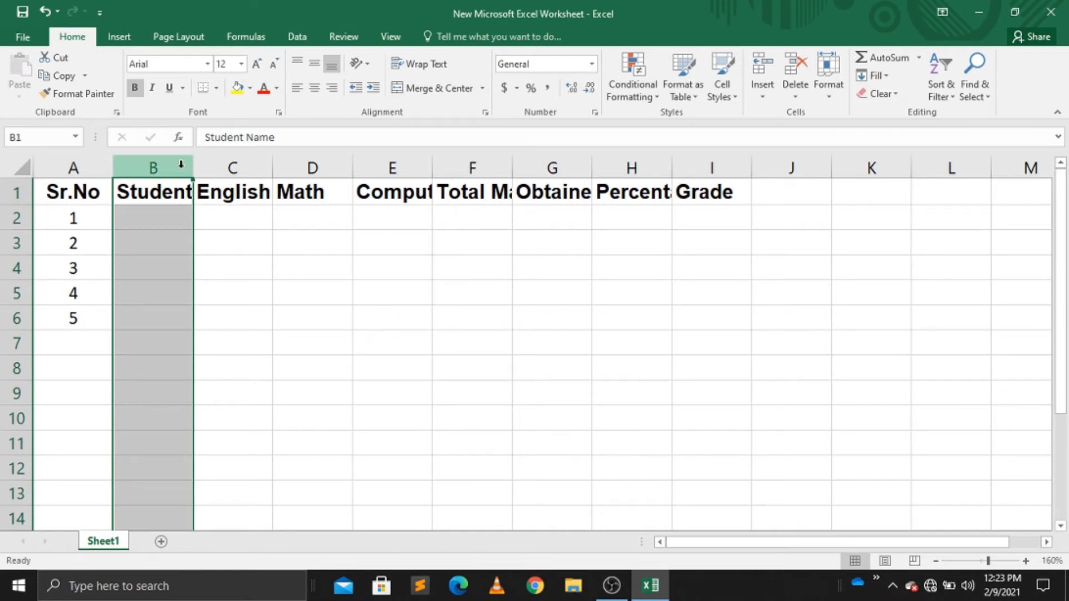
drag(193, 166, 257, 165)
Enter the five students' names in cells B2 to B6 under Student Name.
click(202, 217)
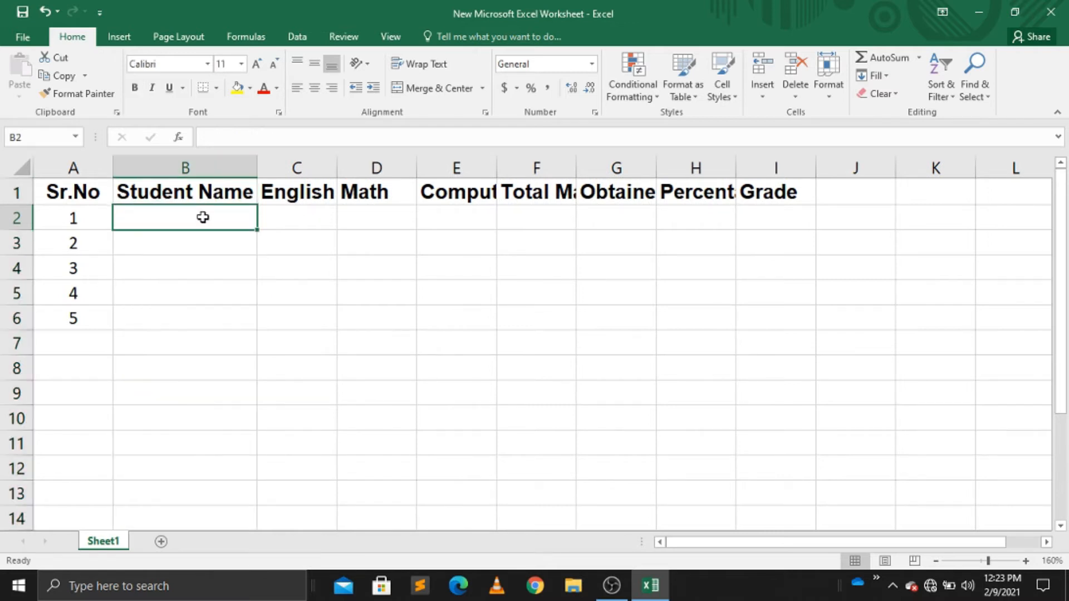
double_click(202, 217)
text(Muddsar)
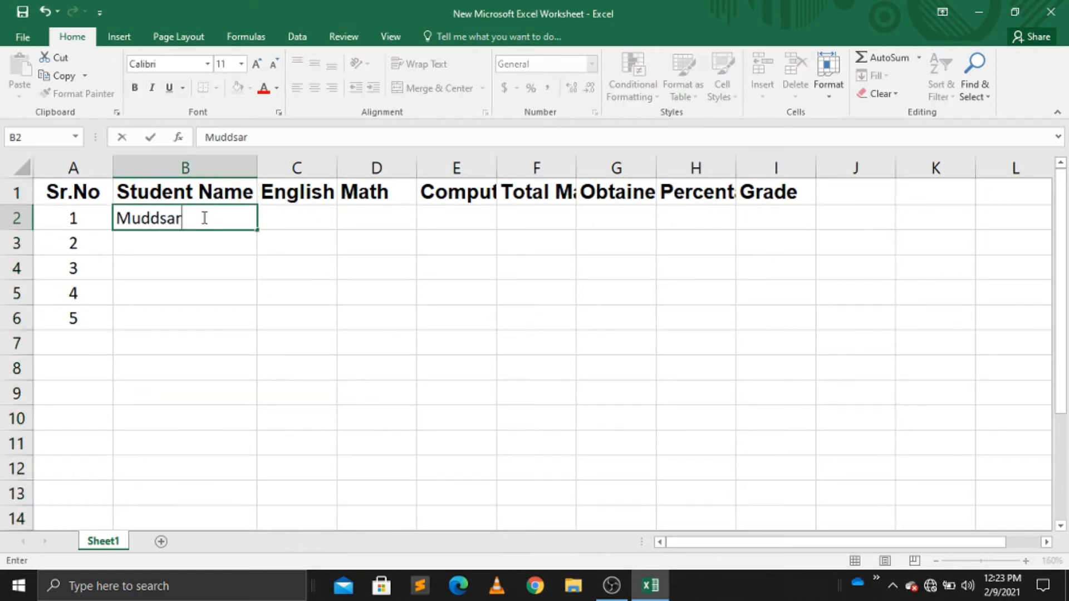
double_click(209, 249)
text(Asad)
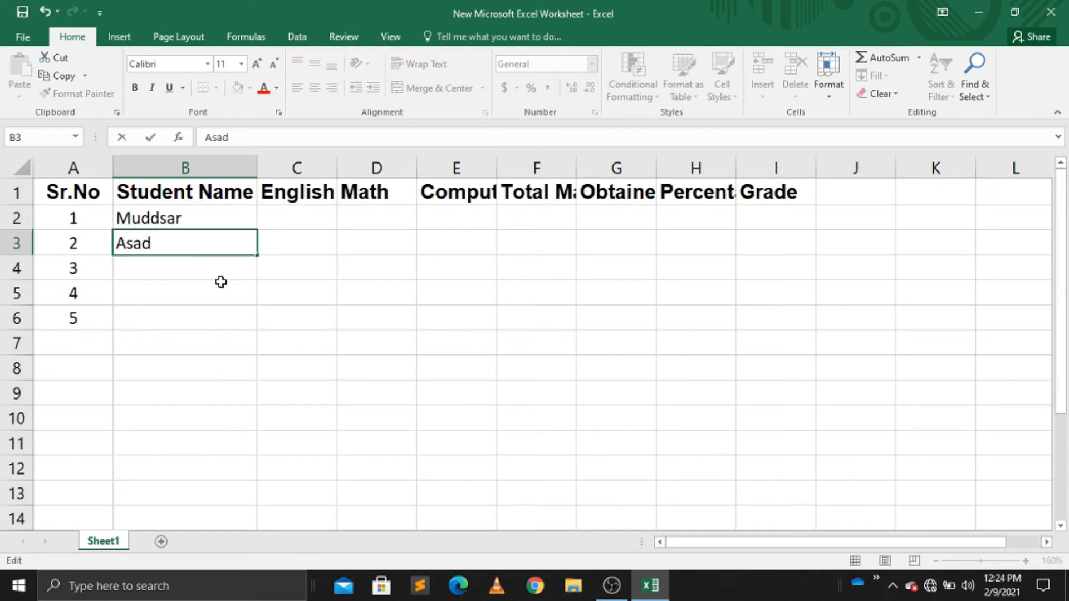
double_click(225, 276)
text(Anas)
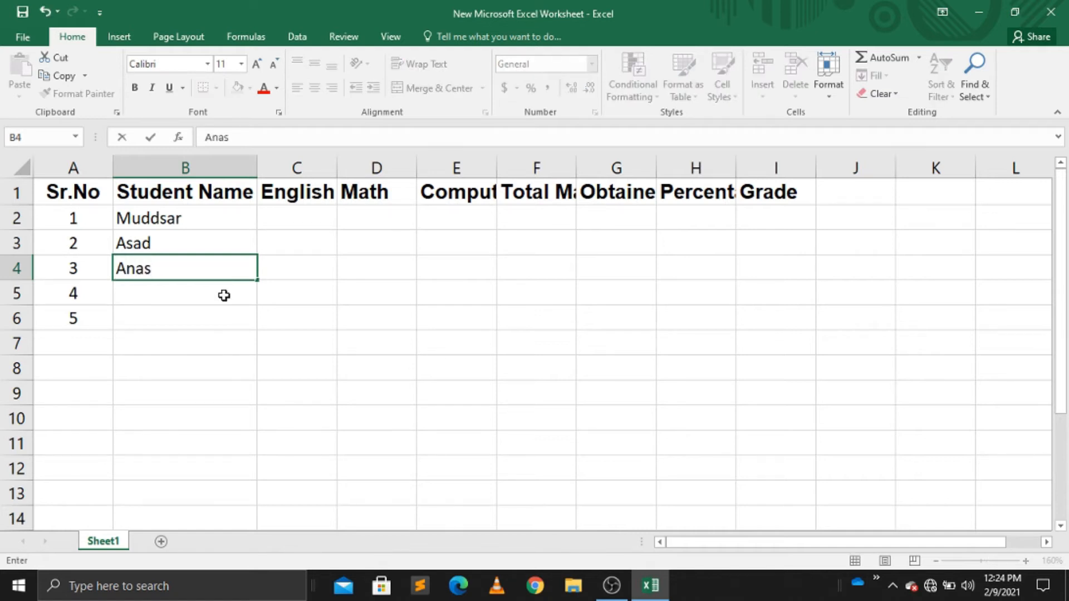
double_click(224, 295)
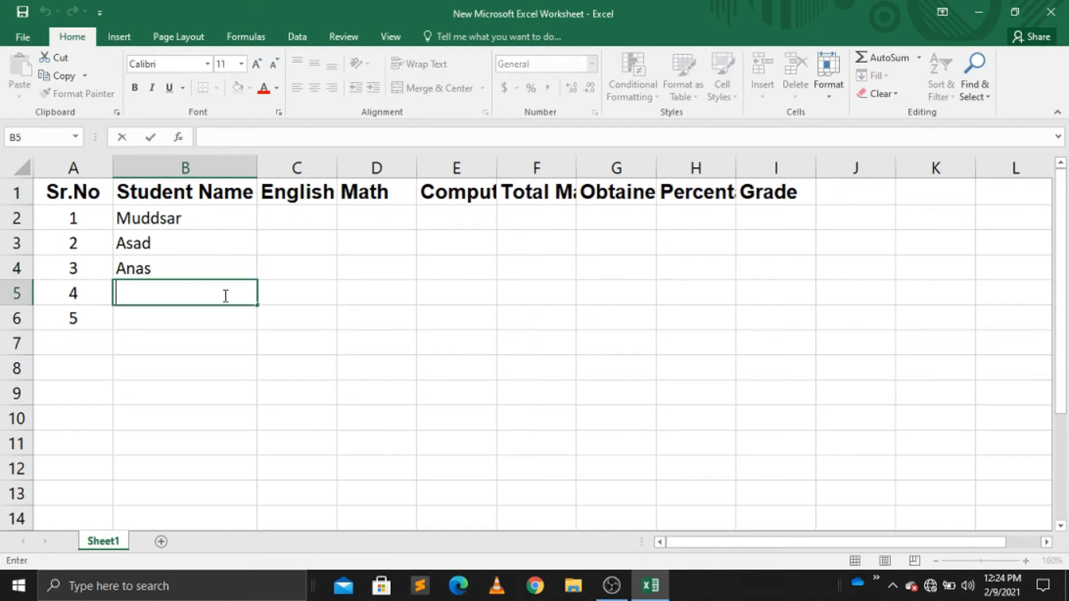
text(Nadeem)
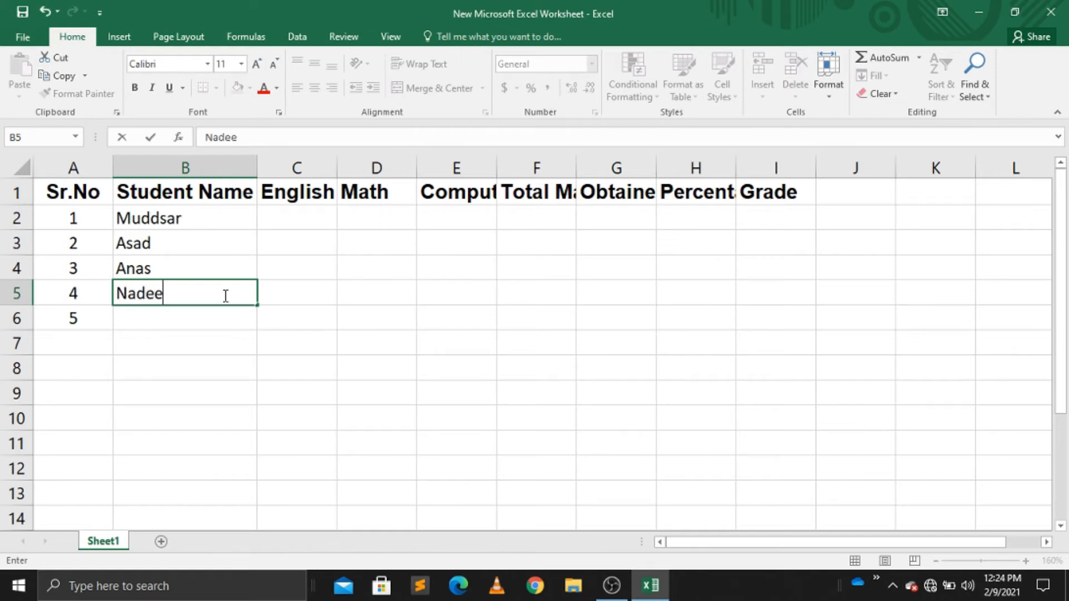
double_click(216, 317)
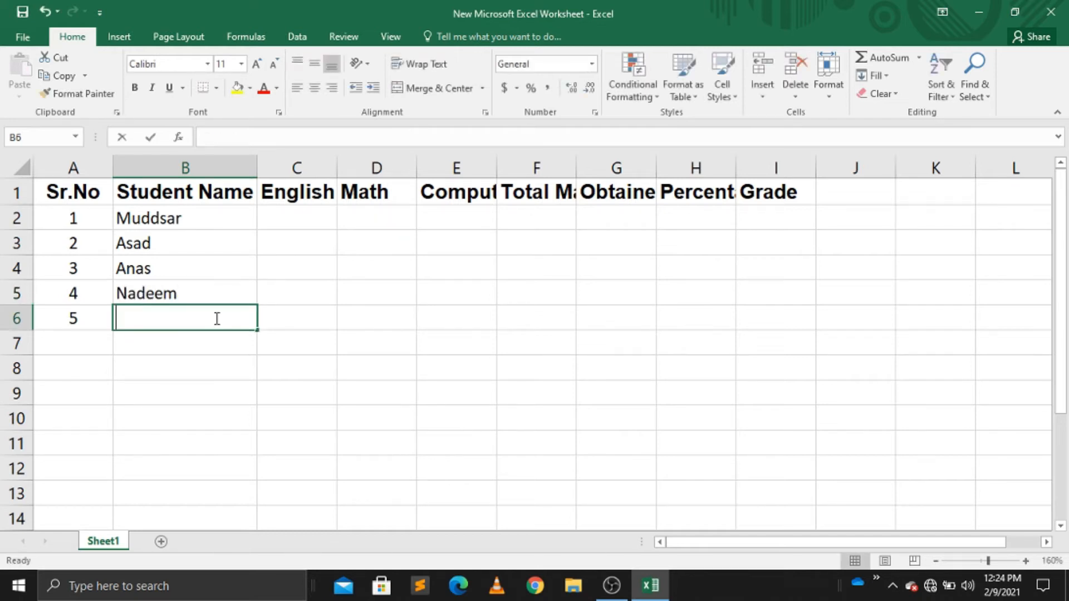
text(Shahid)
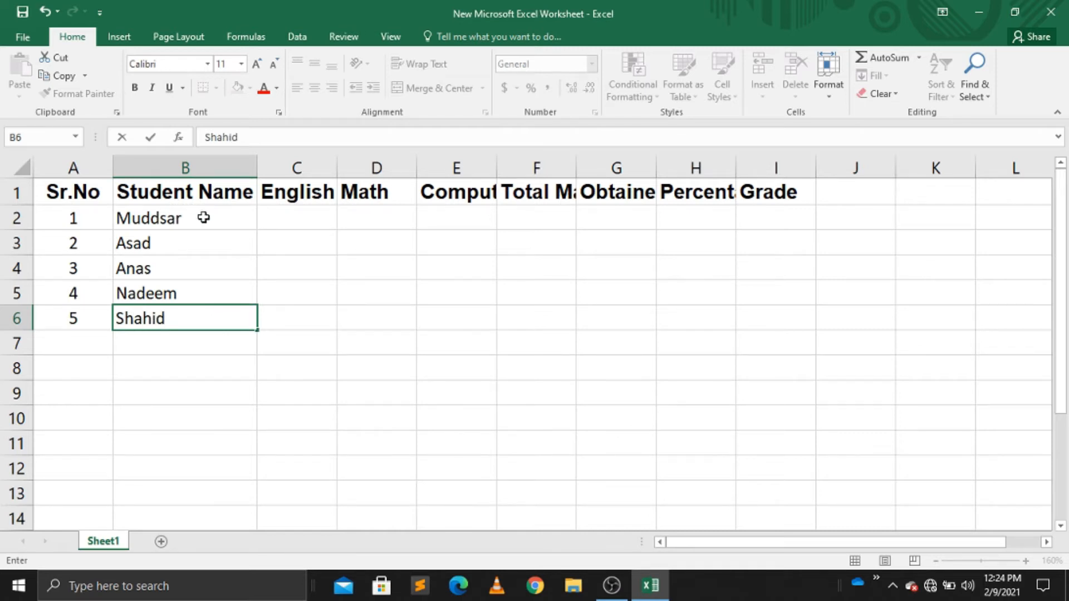
Enter the English marks 75, 32, 45, 78 and 89 in C2:C6 and center the contents of column C.
click(307, 217)
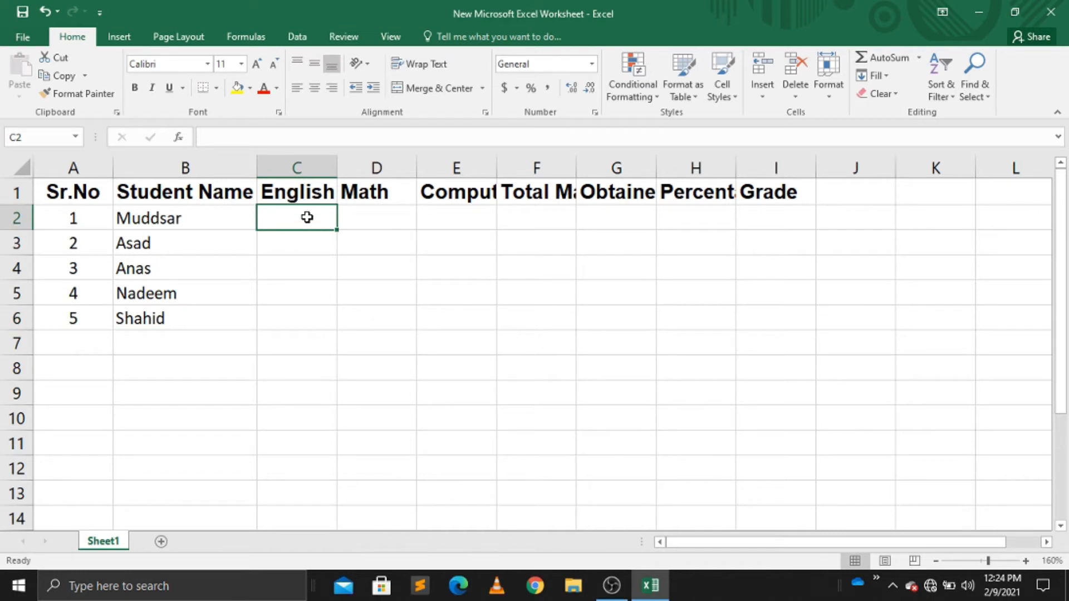
double_click(307, 217)
text(75)
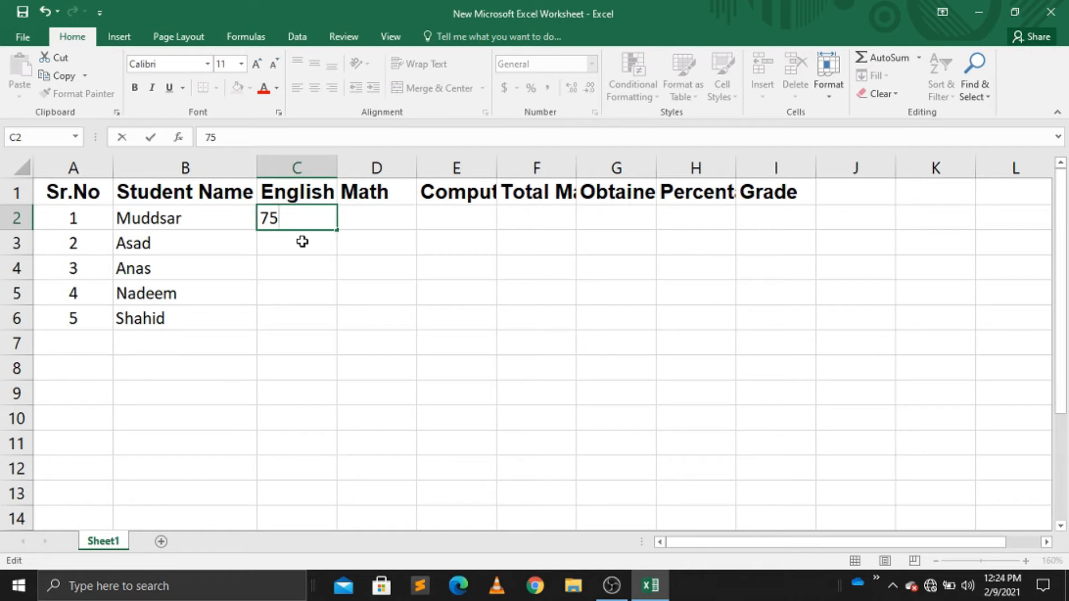
click(302, 241)
text(32)
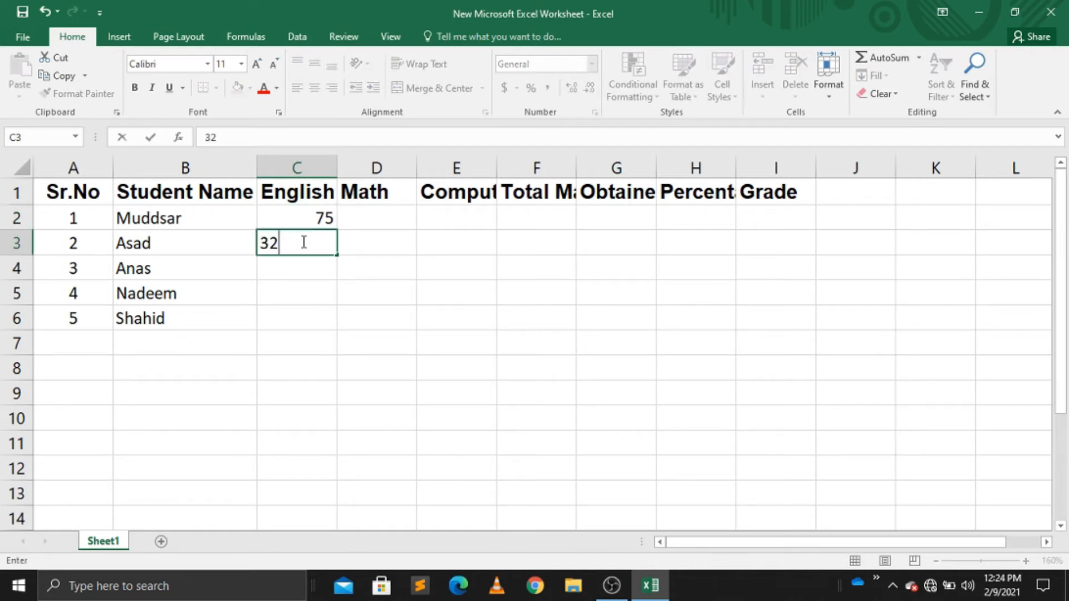
click(305, 261)
text(45)
click(319, 296)
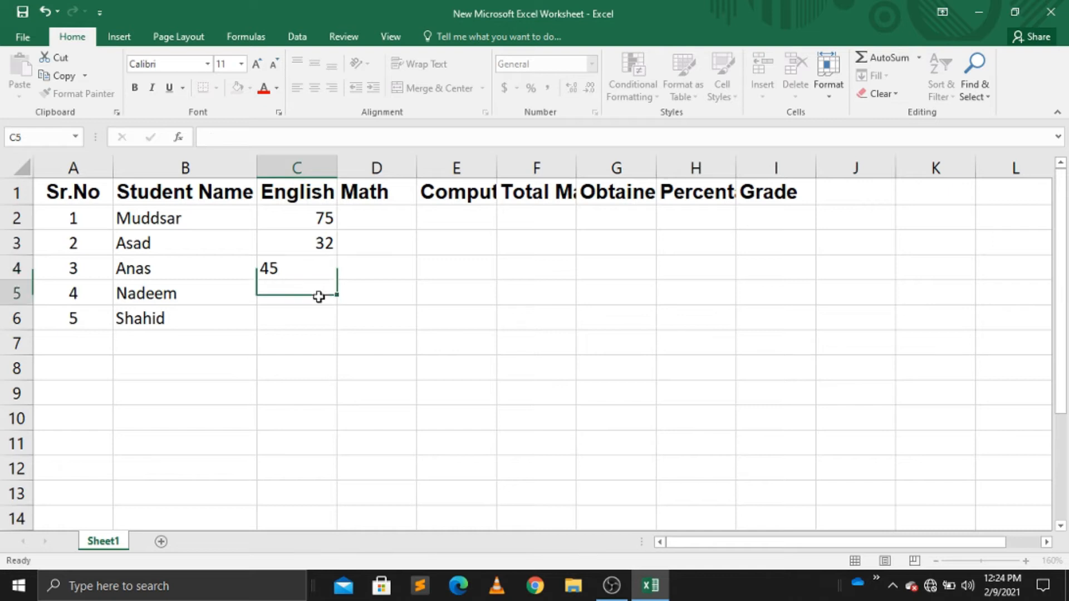
text(78)
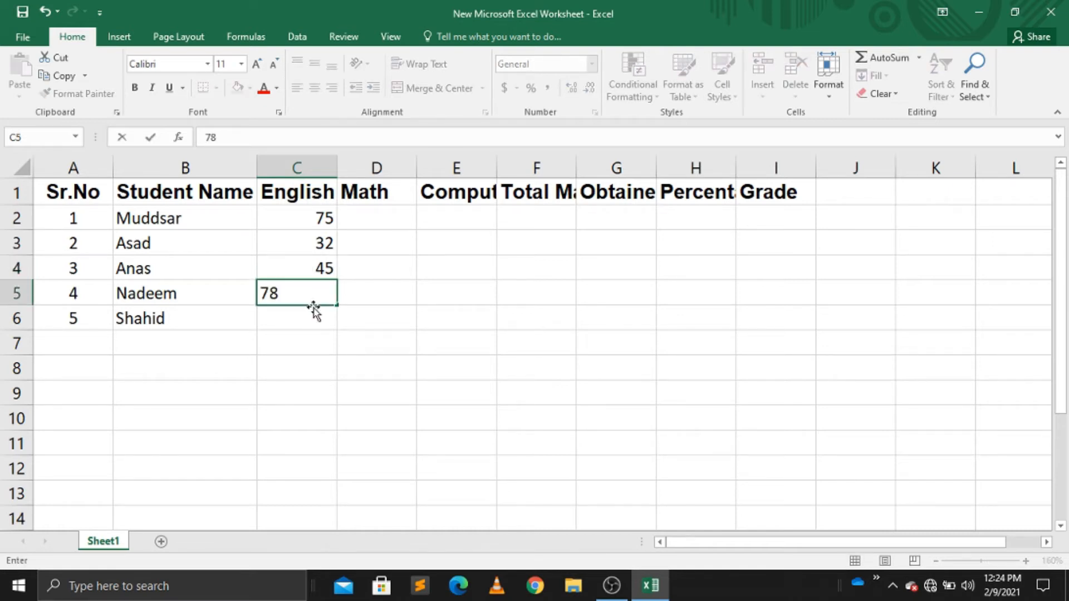
click(311, 320)
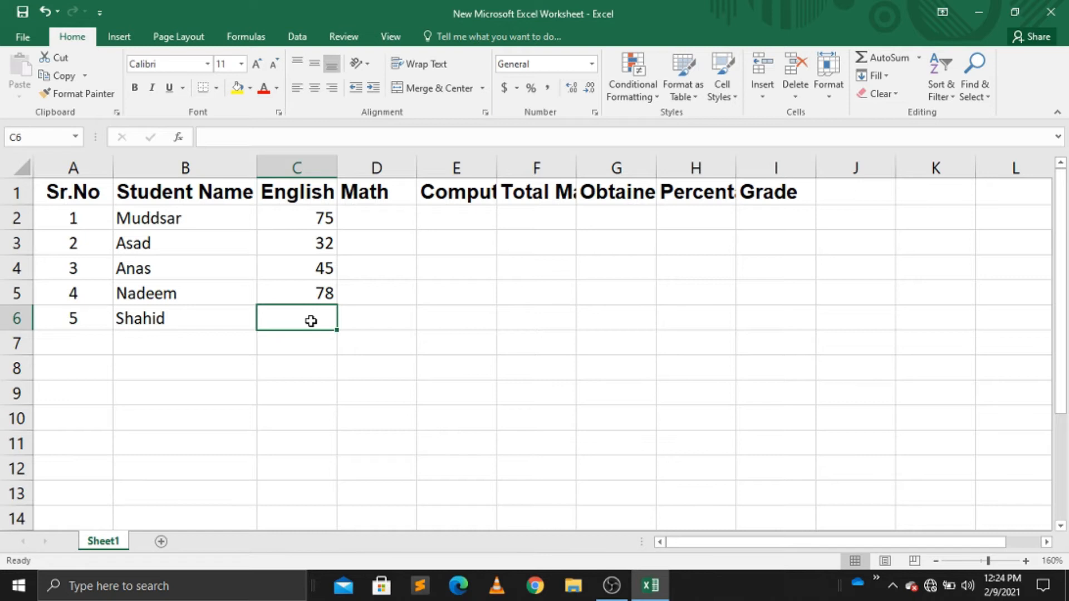
text(89)
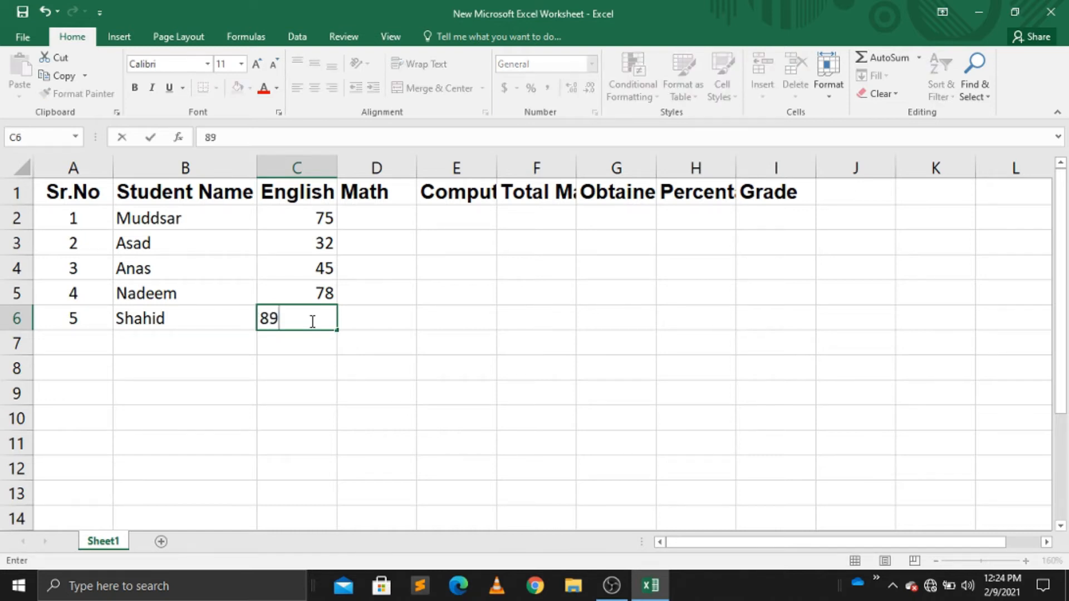
click(302, 167)
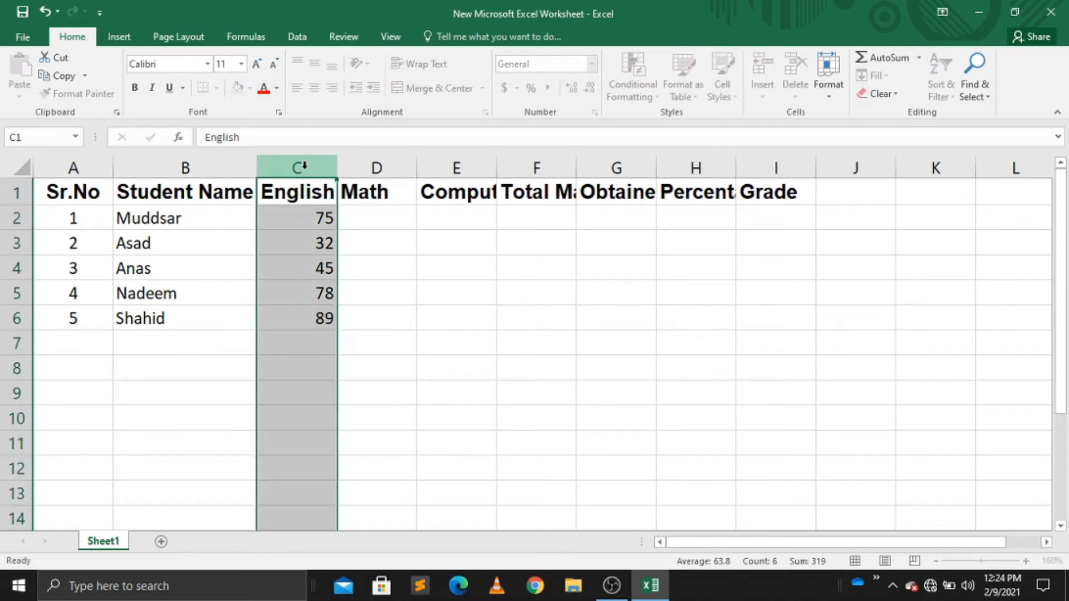
click(313, 93)
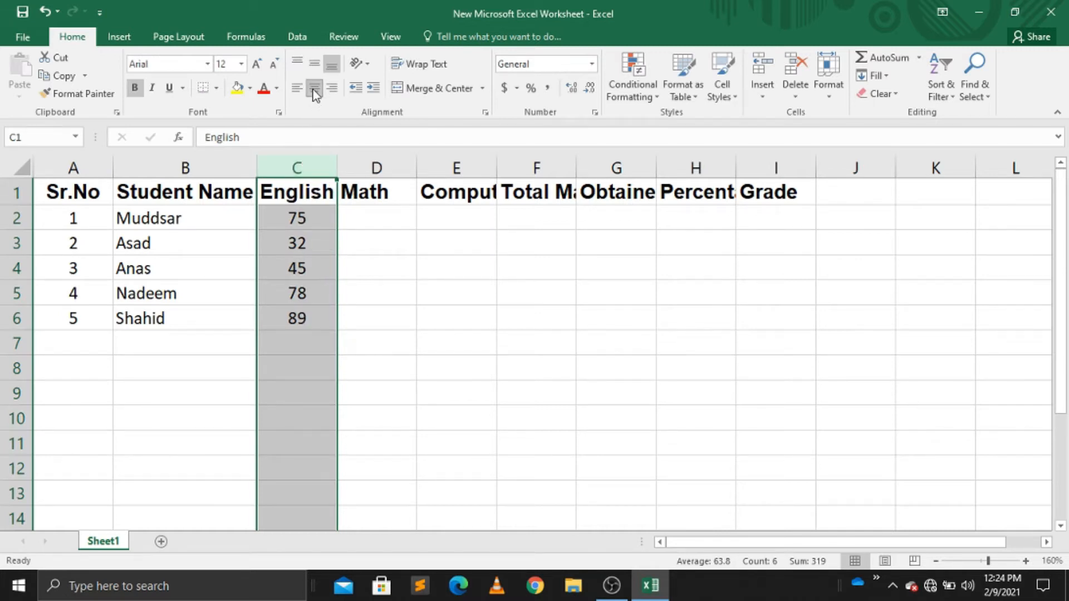
Enter the Math marks 34, 56, 78, 98 and 54 in D2:D6 and center the contents of column D.
click(376, 220)
double_click(376, 220)
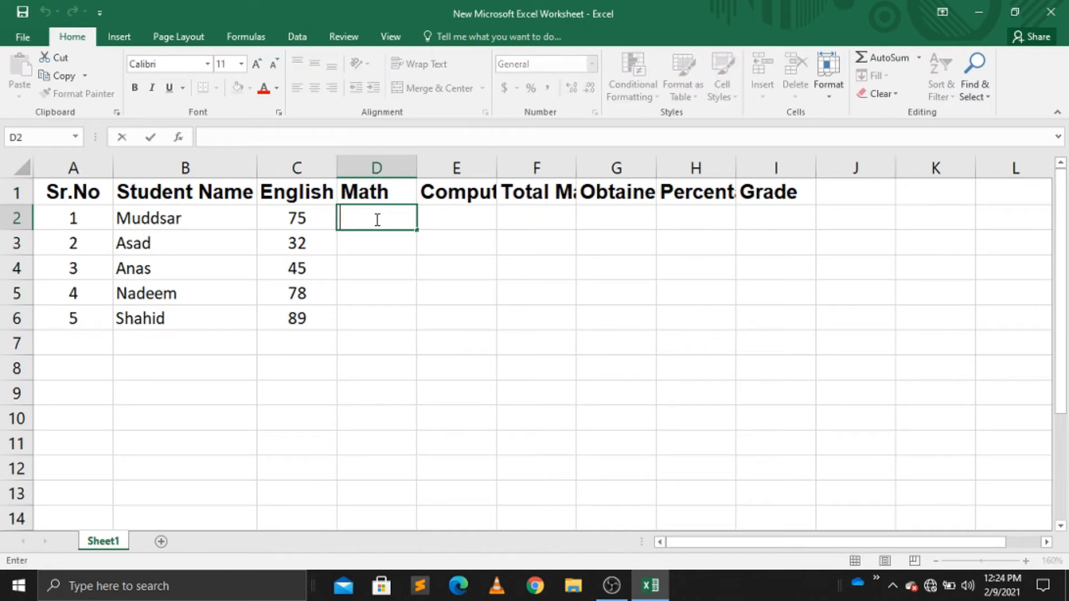
text(34)
double_click(377, 243)
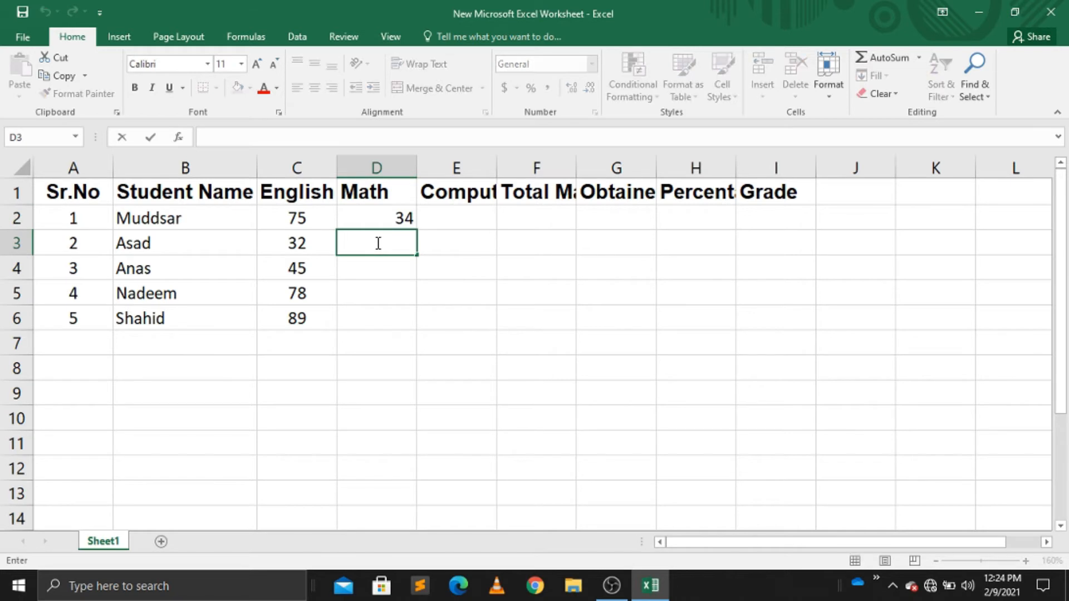
text(56)
click(387, 270)
text(78)
click(393, 298)
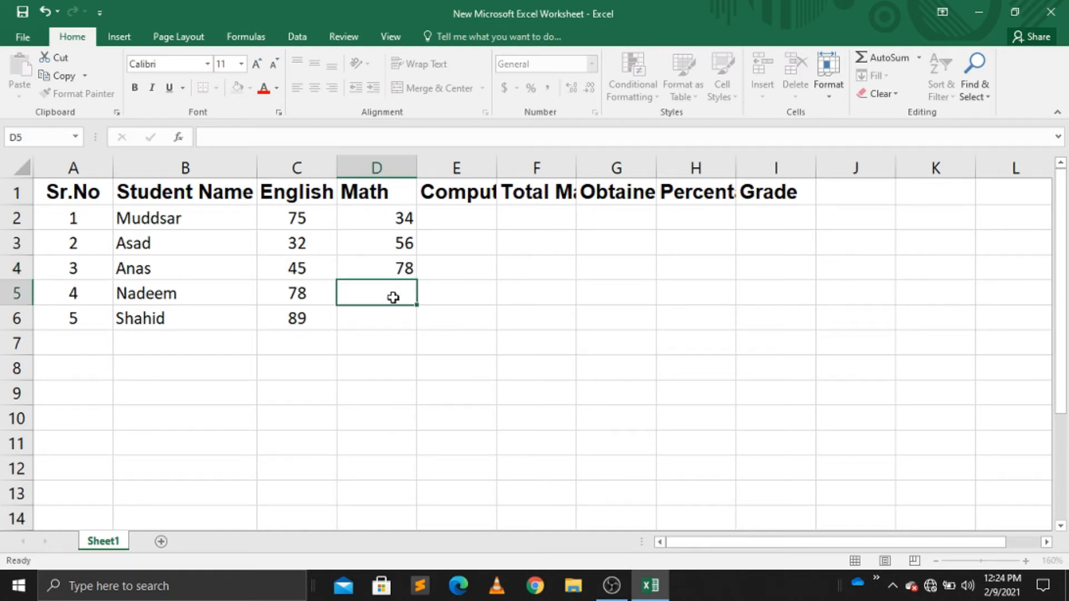
text(98)
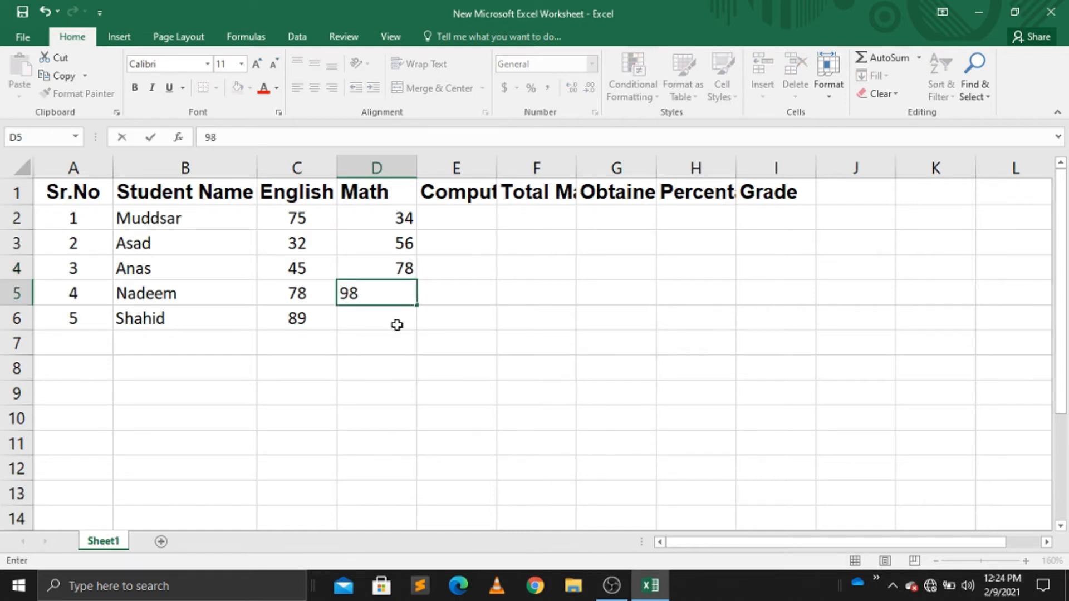
click(396, 325)
text(54)
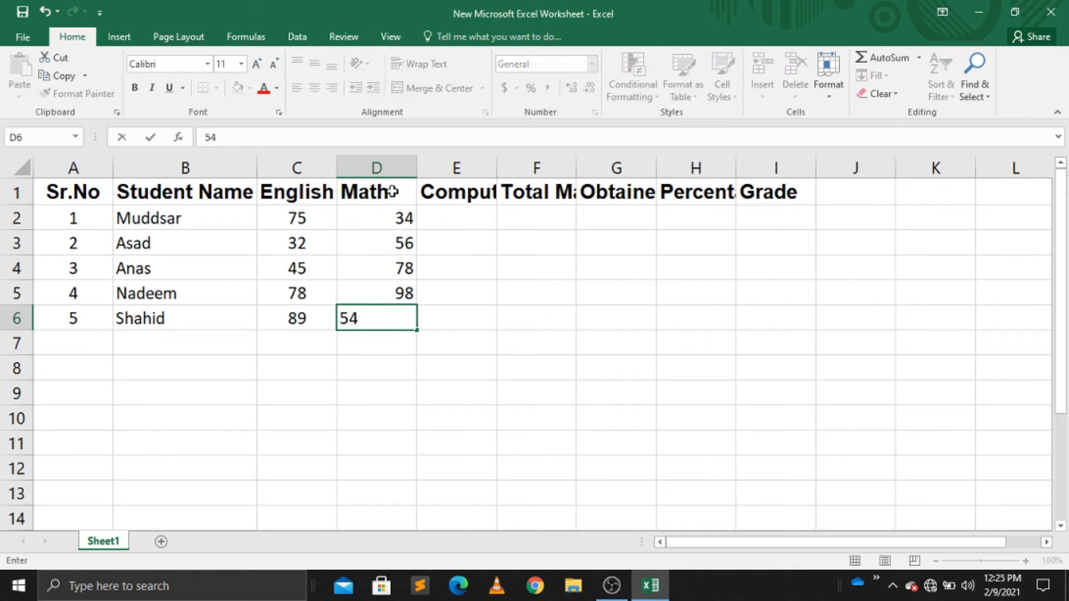
click(376, 167)
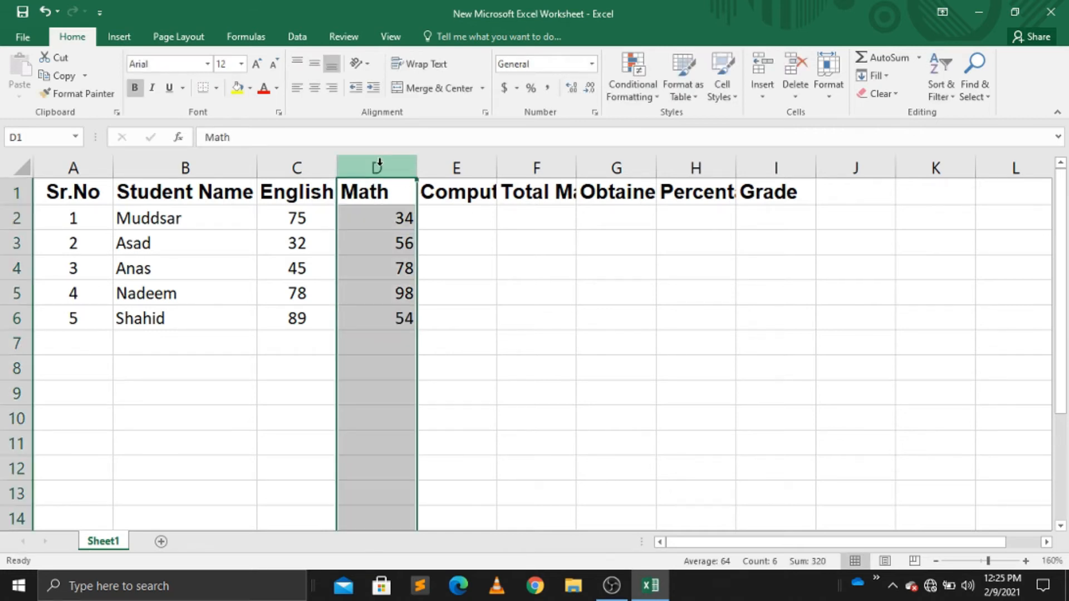
click(315, 88)
Widen column E to fit the "Computer" header and enter the marks 68, 76, 7, 77 and 23 in E2:E6.
drag(497, 171, 519, 169)
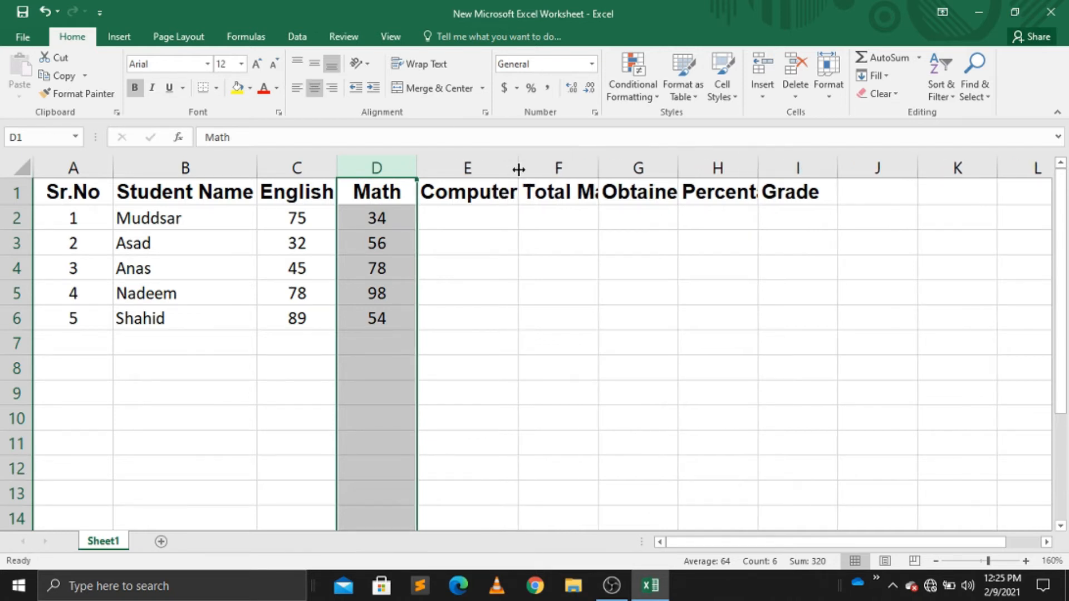
double_click(476, 212)
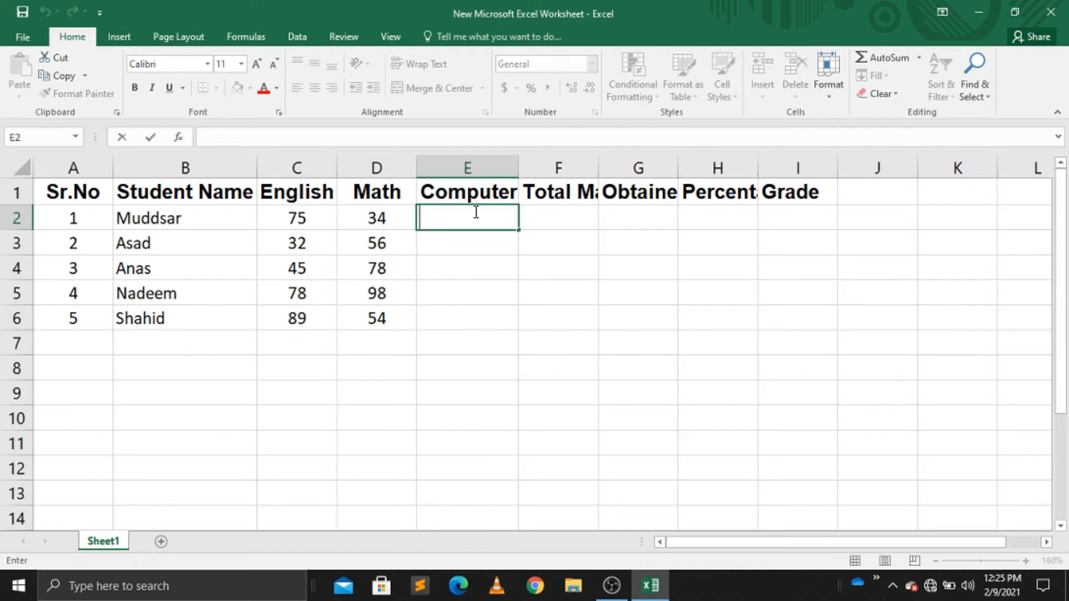
text(68)
click(475, 240)
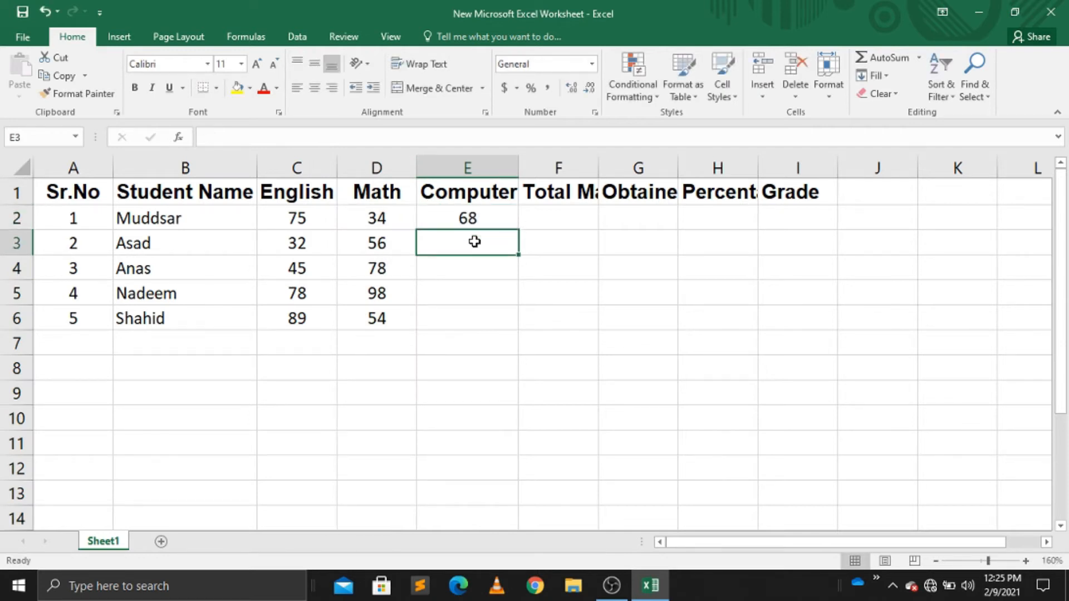
text(76)
text(7)
key(Return)
key(Up)
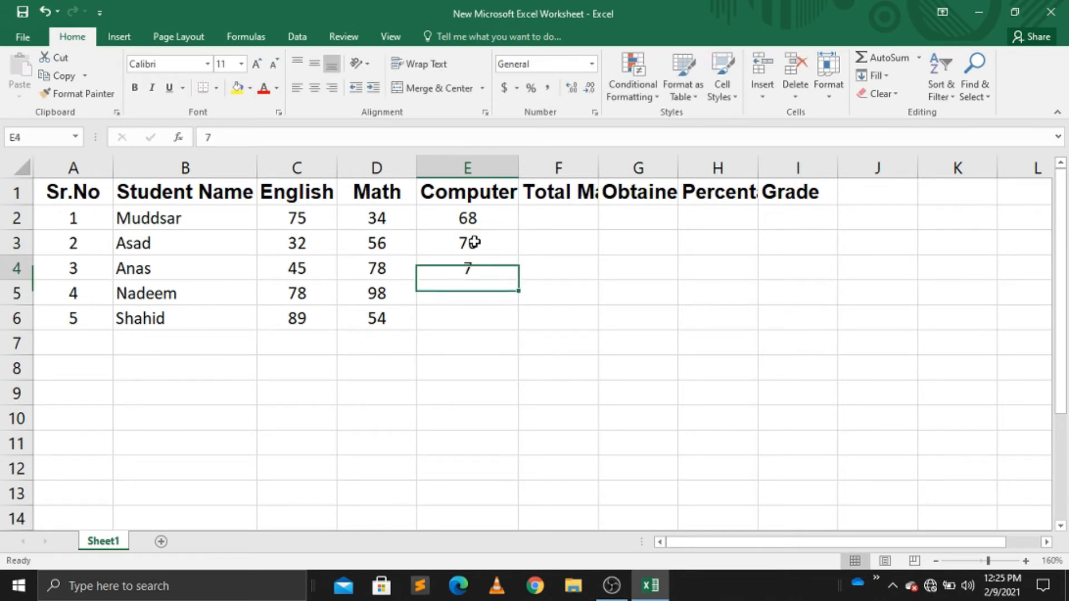
text(7)
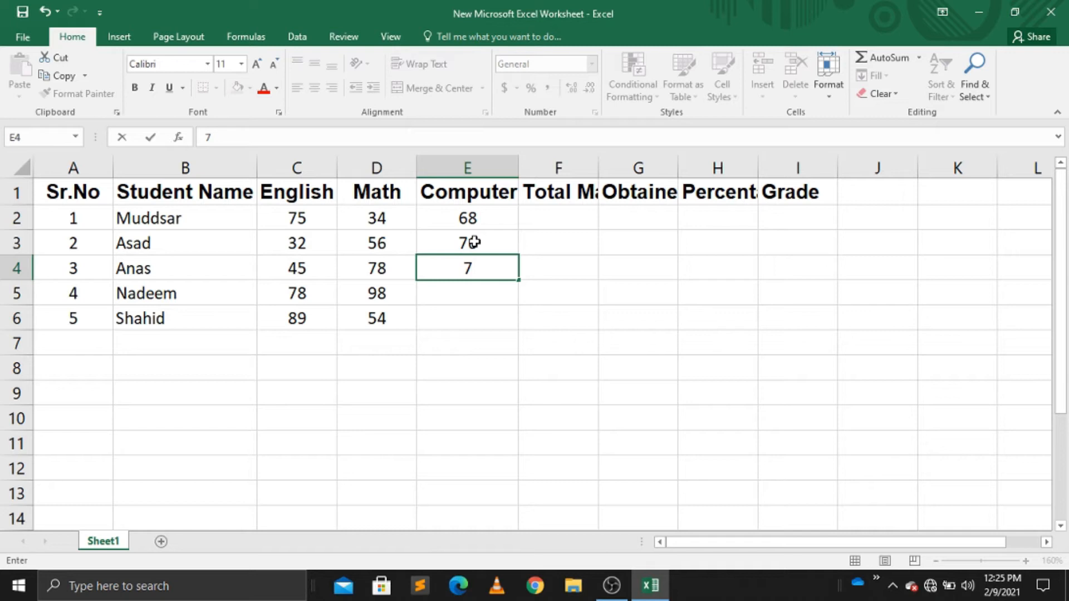
key(Return)
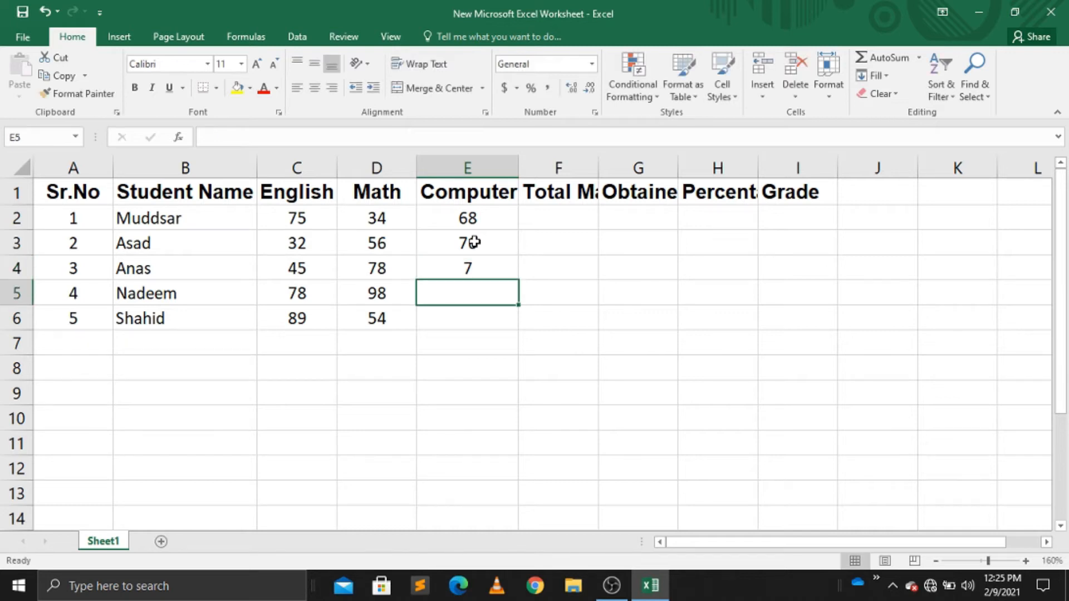
text(77)
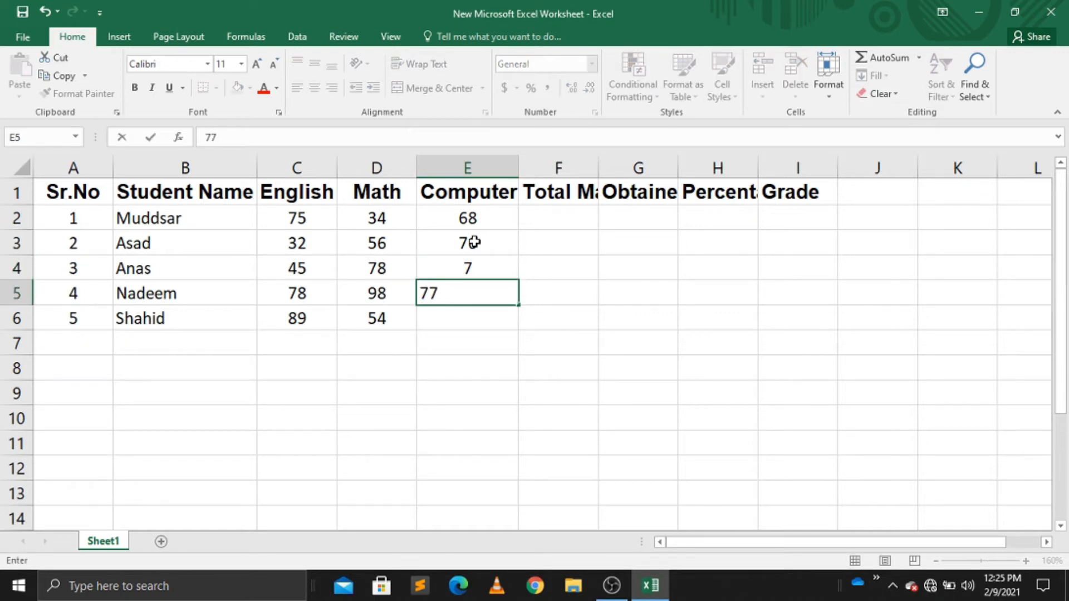
key(Return)
text(7)
key(BackSpace)
text(23)
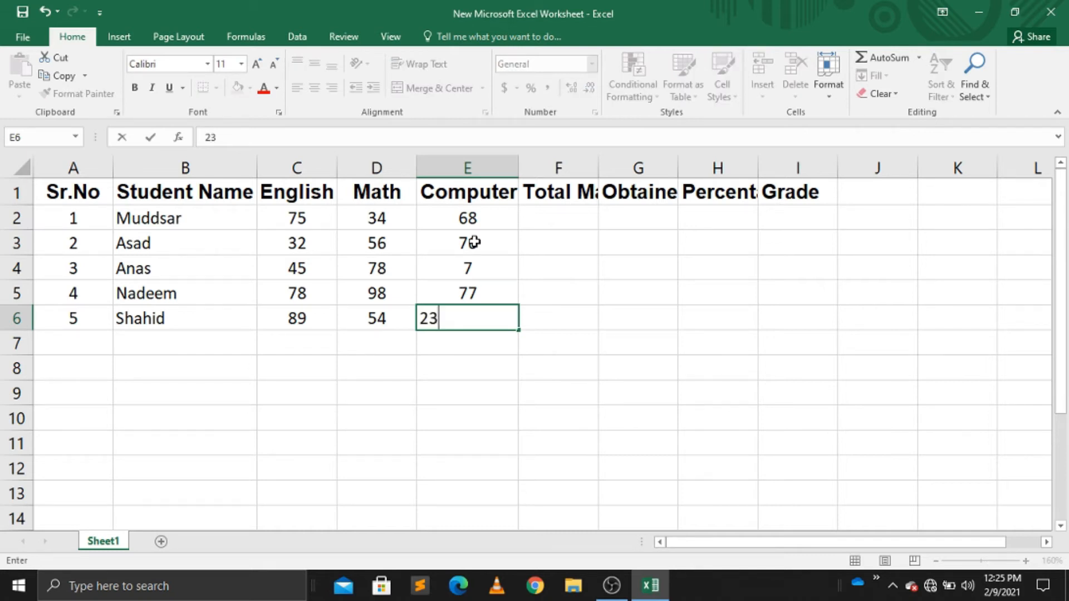
Widen column F to fit the full "Total Marks" header.
click(551, 213)
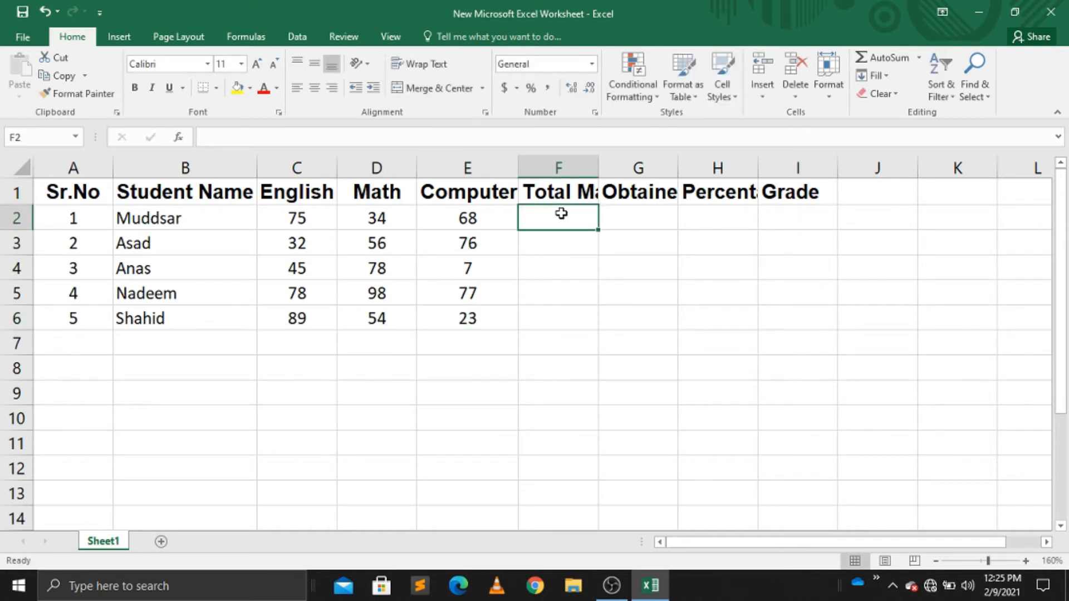
drag(598, 172, 640, 173)
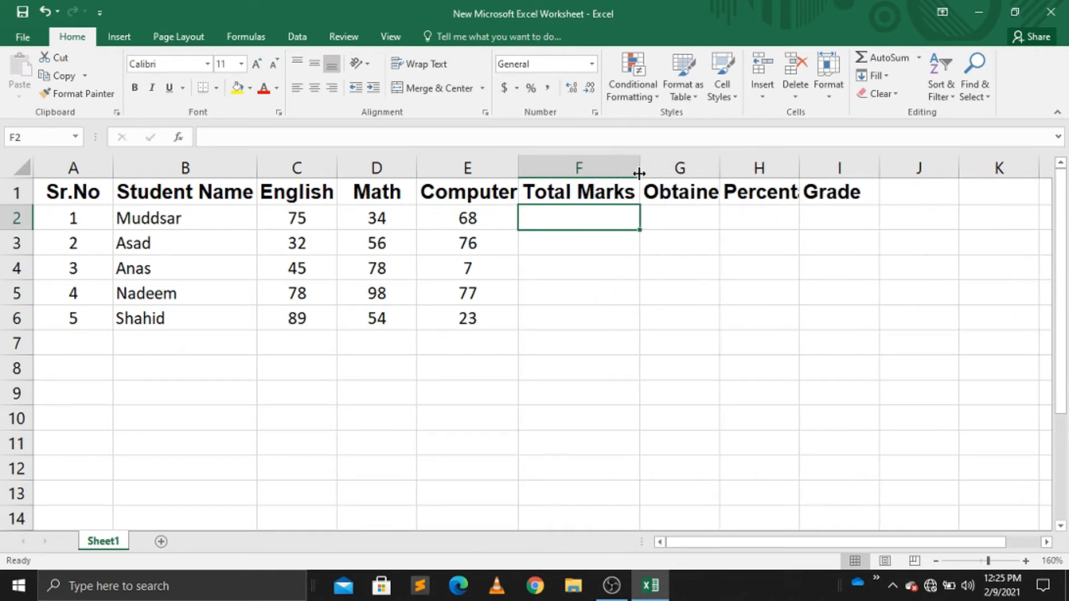
Enter 100 as the total marks in cell F2 and center the contents of column F.
double_click(594, 215)
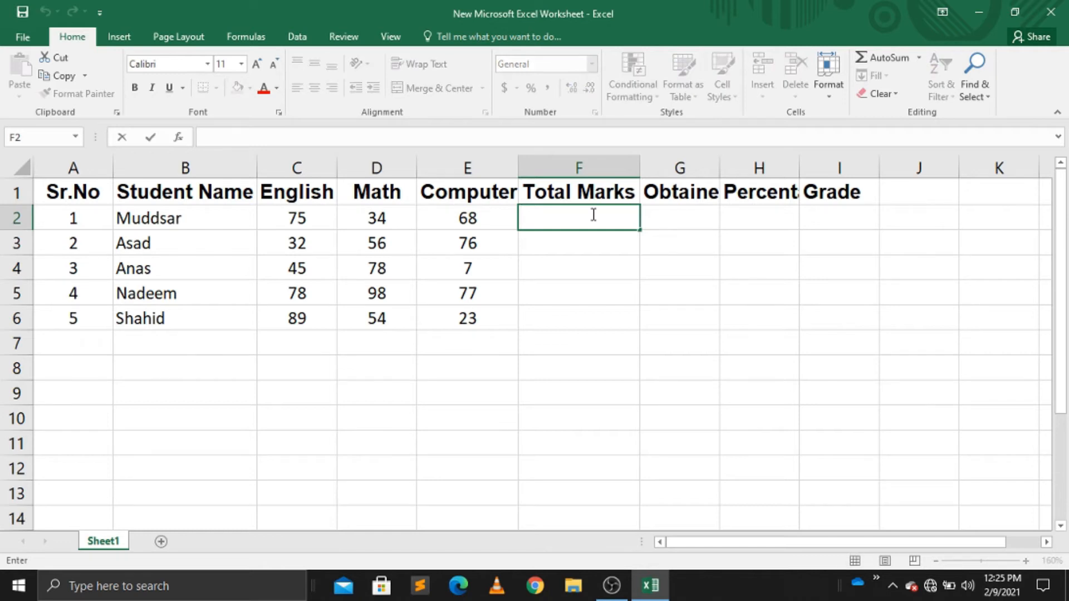
text(100)
click(576, 169)
click(315, 88)
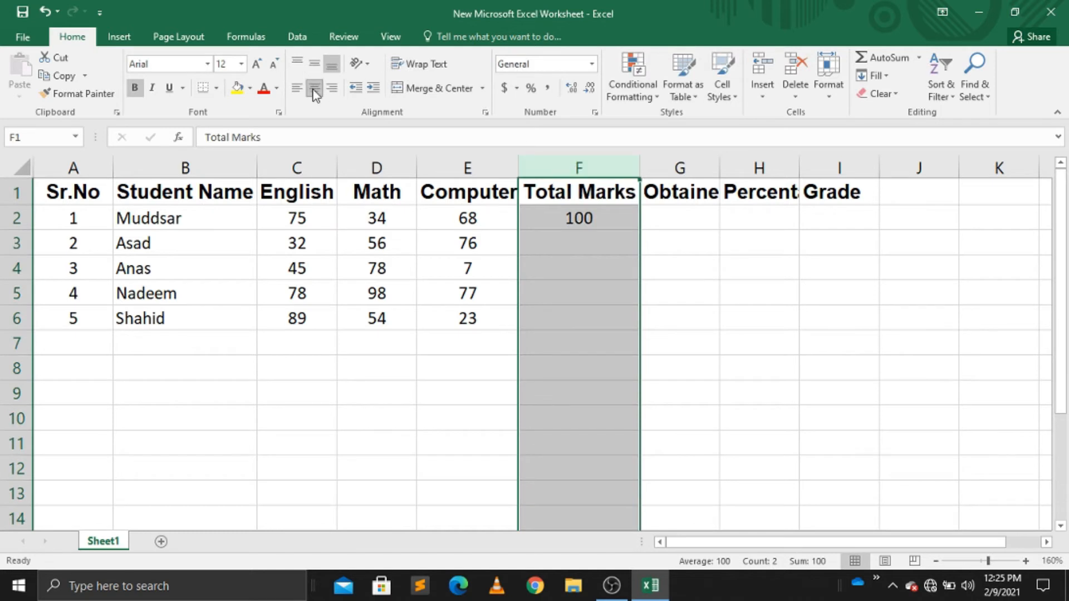
Change the total marks in F2 to 300 and fill the value down to F6.
click(615, 221)
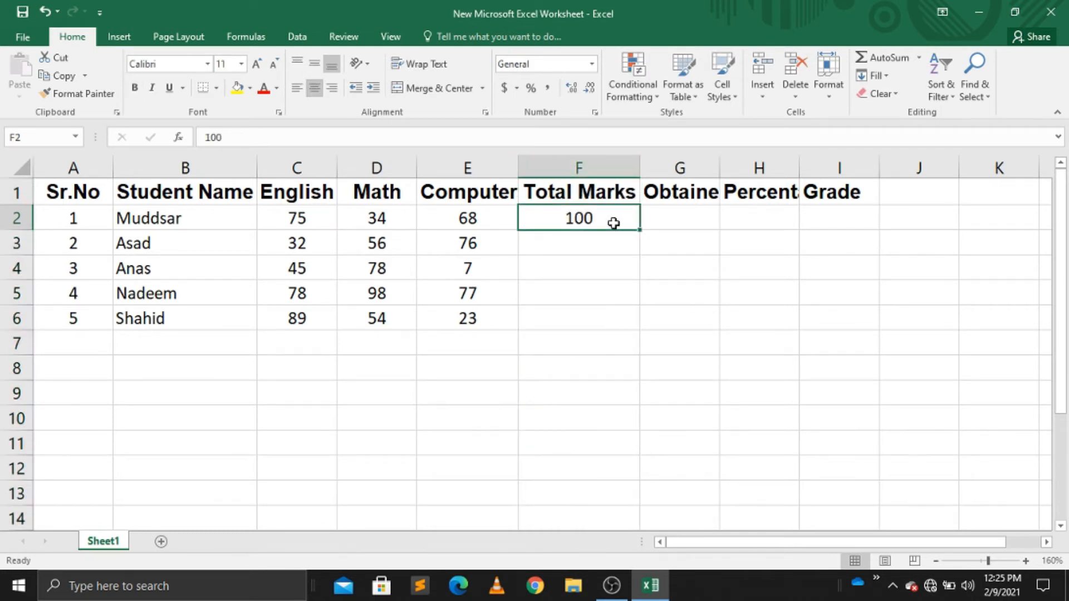
double_click(574, 217)
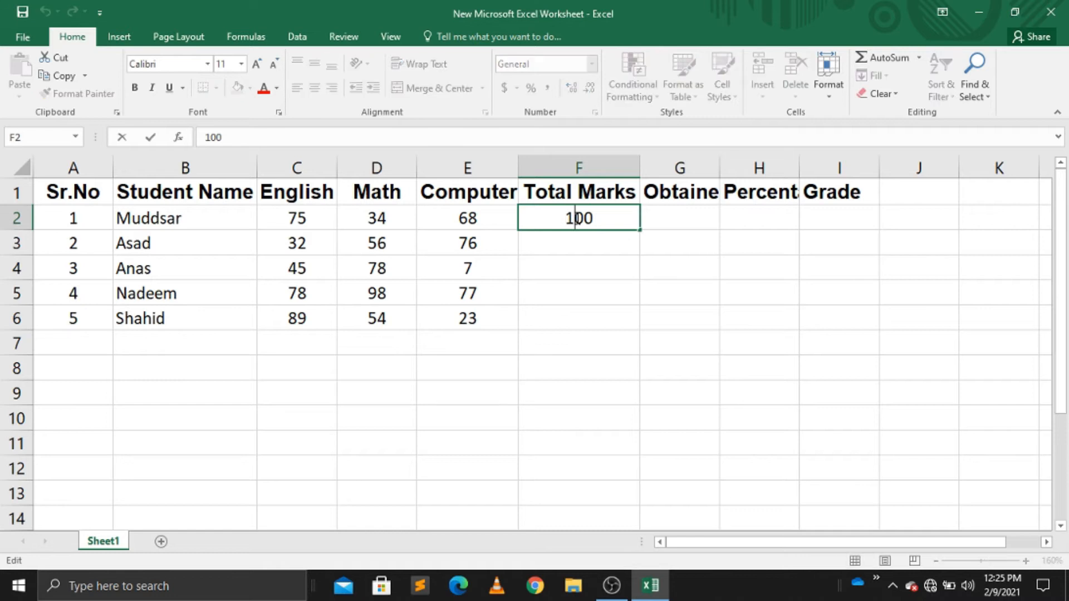
key(BackSpace)
text(3)
drag(640, 230, 634, 333)
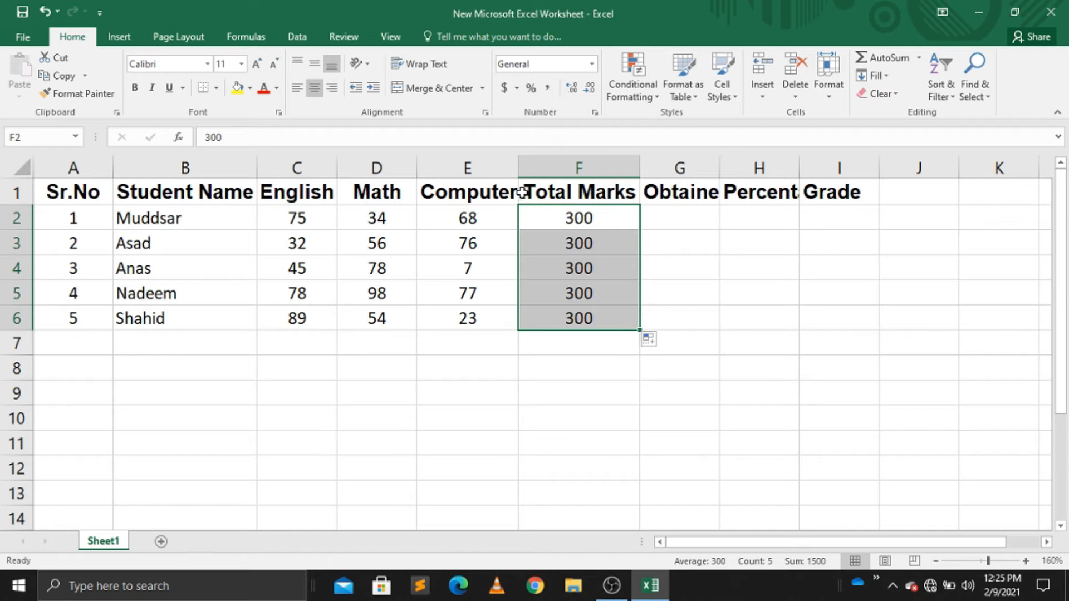
Widen column G to fit the "Obtained Marks" header and enter the formula =sum(c2:e2) in G2.
click(711, 190)
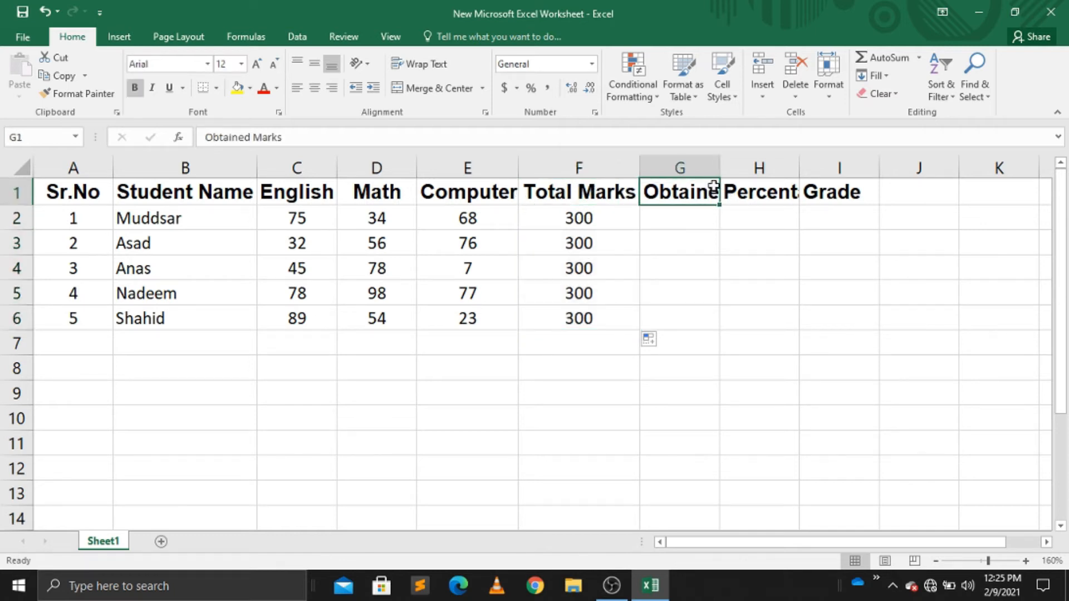
drag(721, 169, 796, 168)
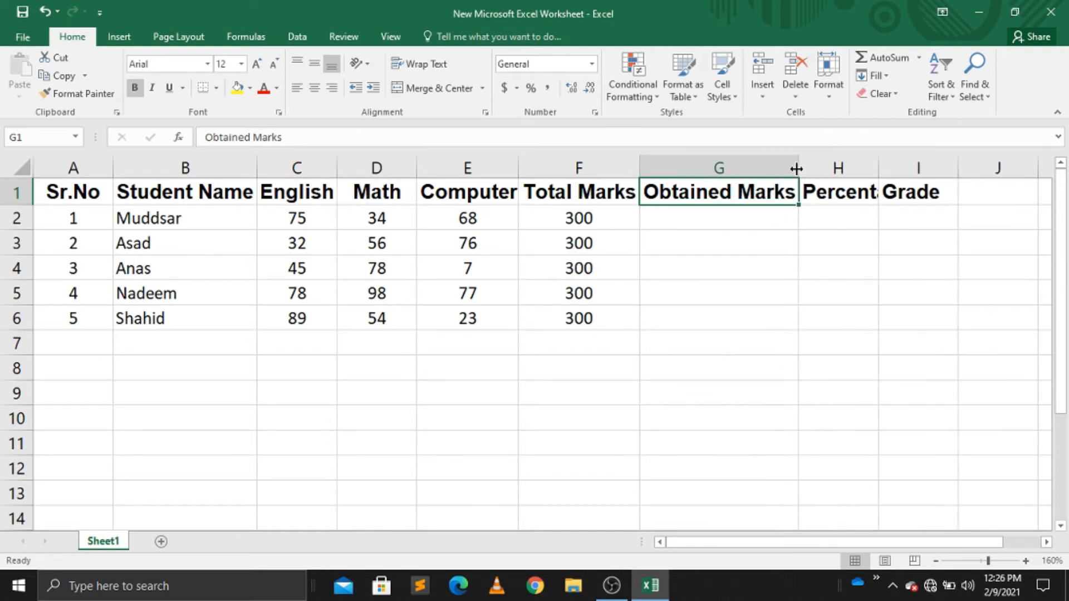
double_click(695, 215)
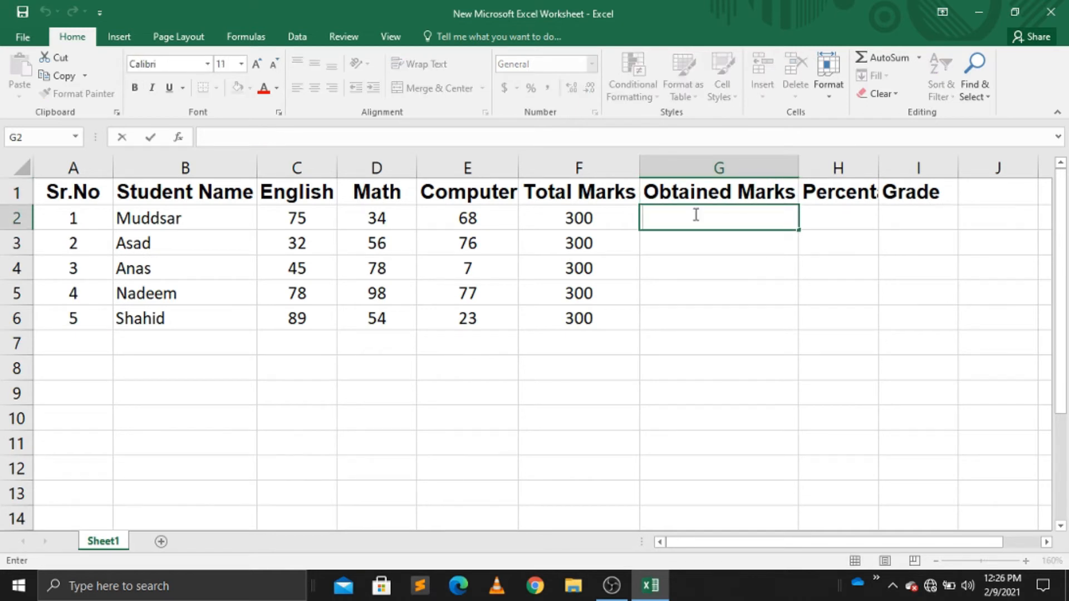
text(=sum)
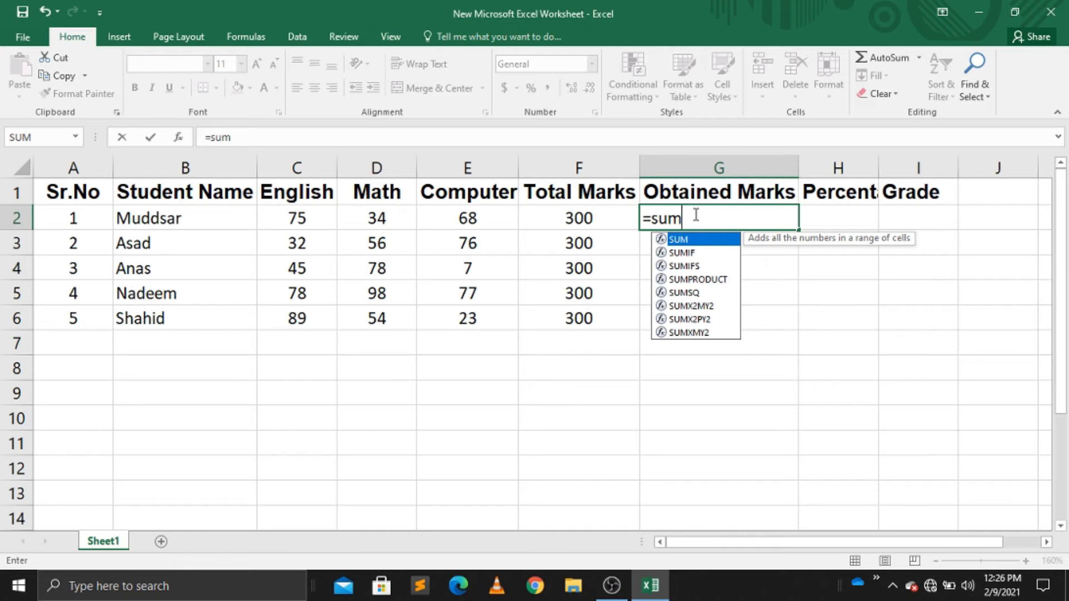
text(())
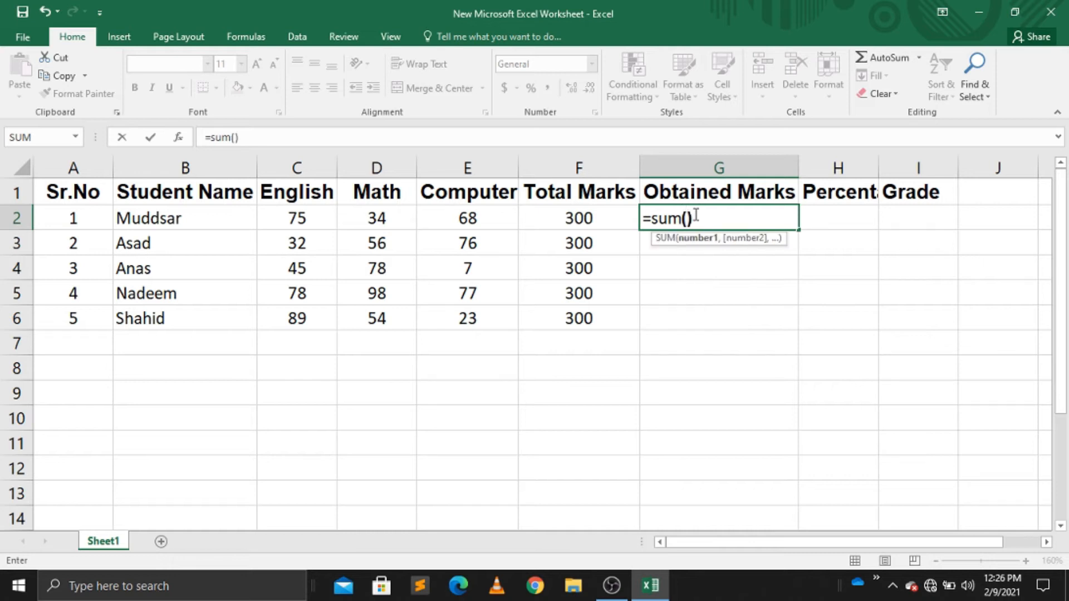
click(689, 218)
click(689, 218)
text(c2)
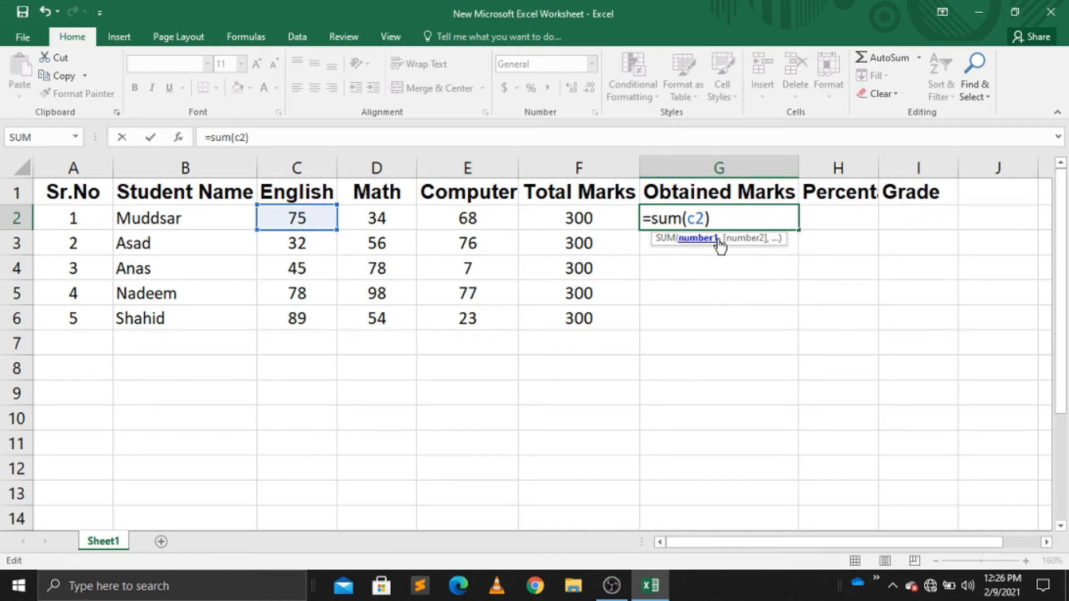
text(:e)
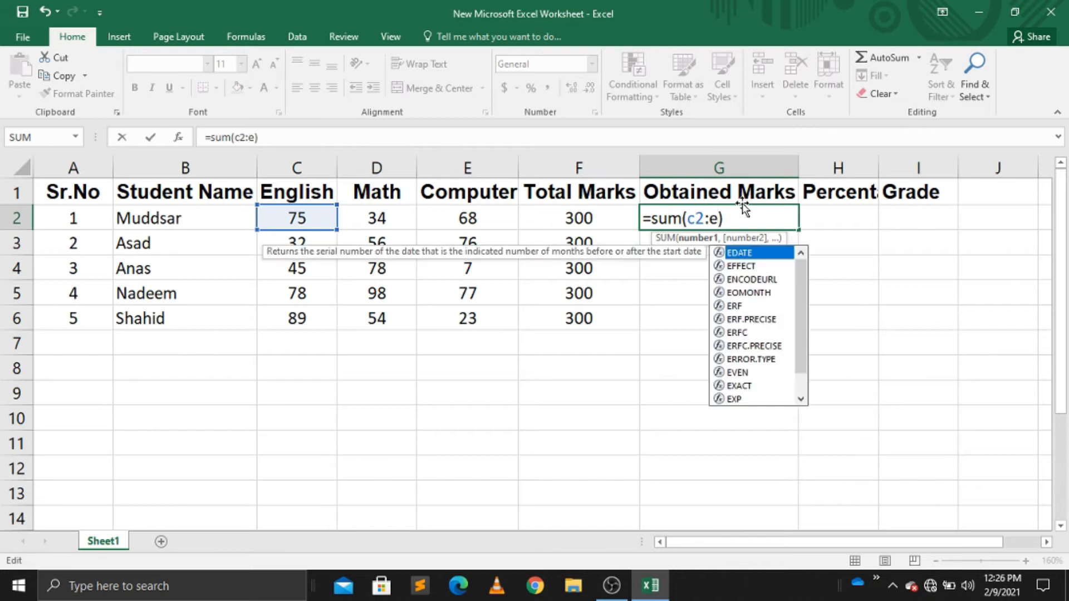
text(2)
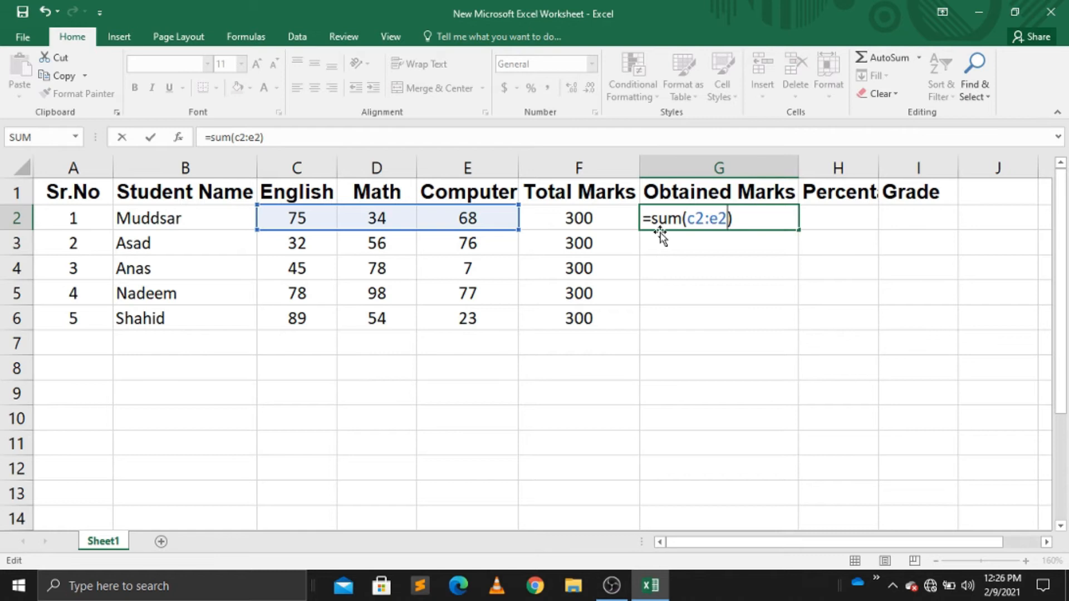
key(Return)
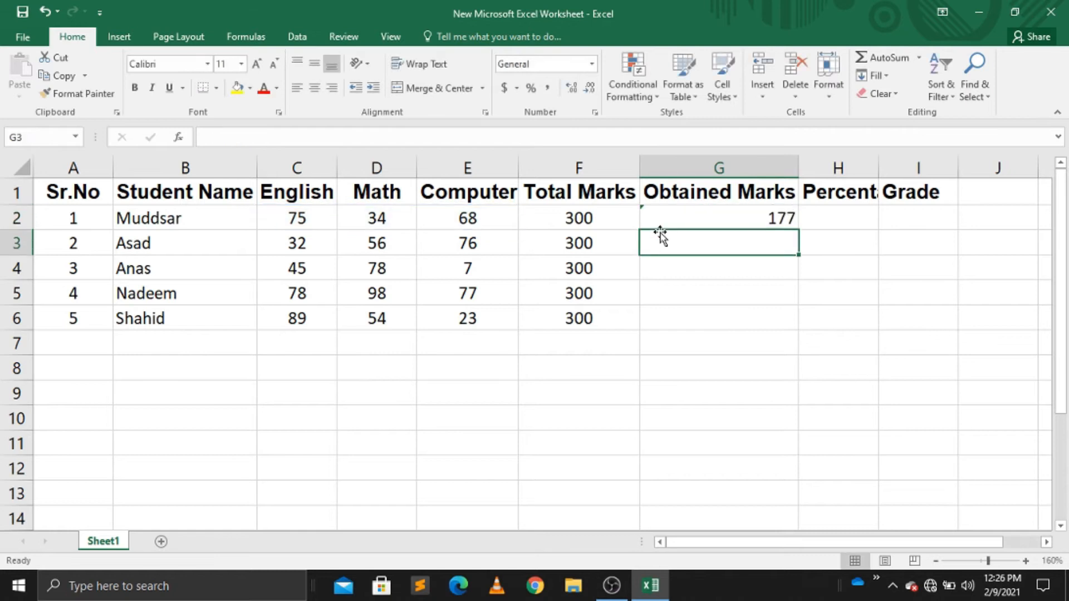
Fill the obtained marks formula from G2 down to G6 and center those cells.
click(770, 220)
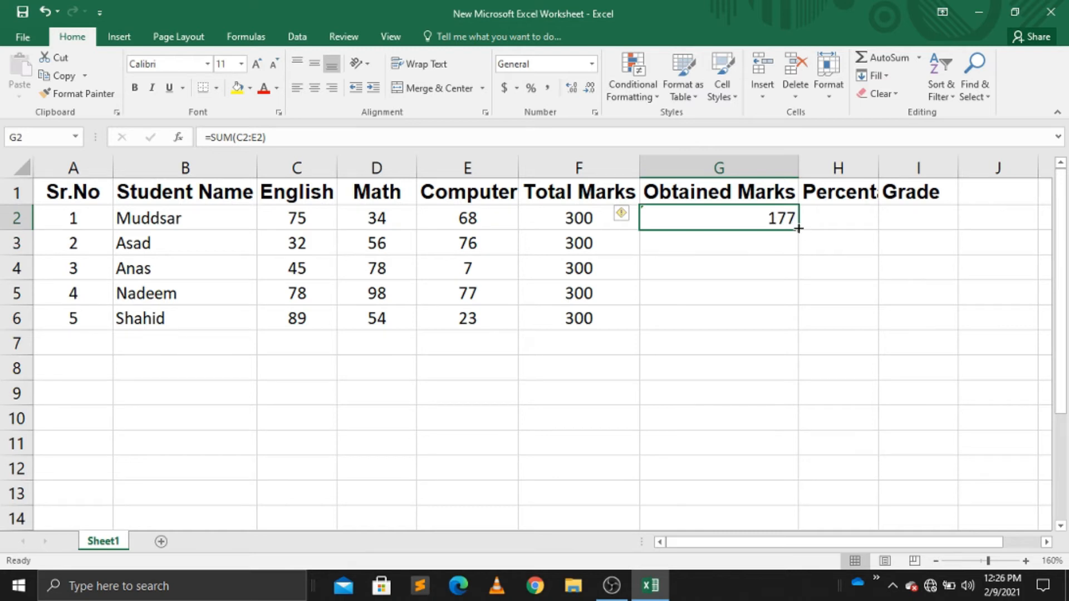
drag(797, 232, 787, 328)
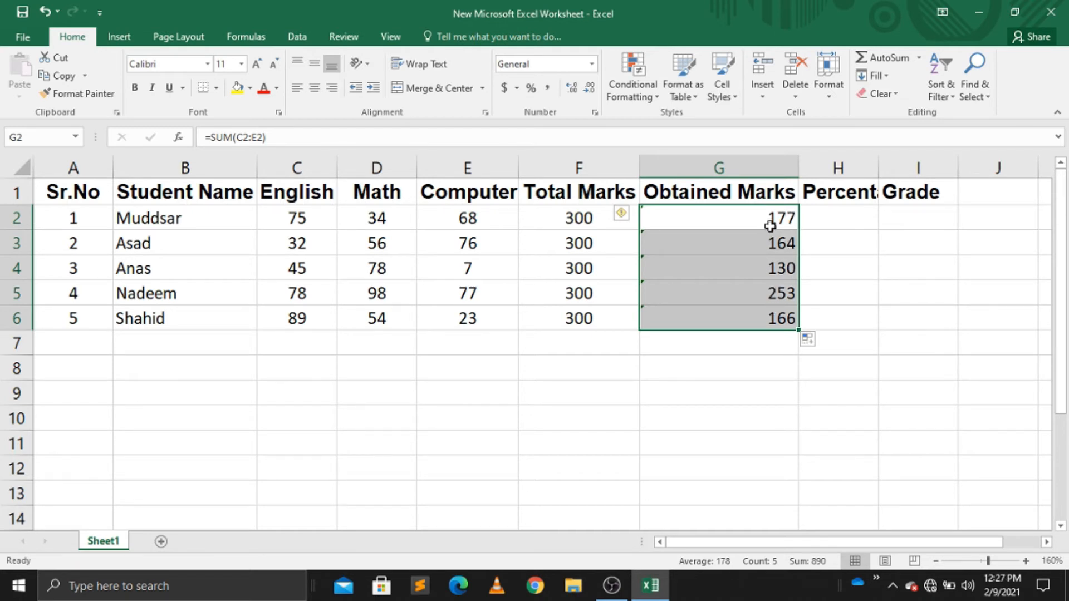
click(315, 89)
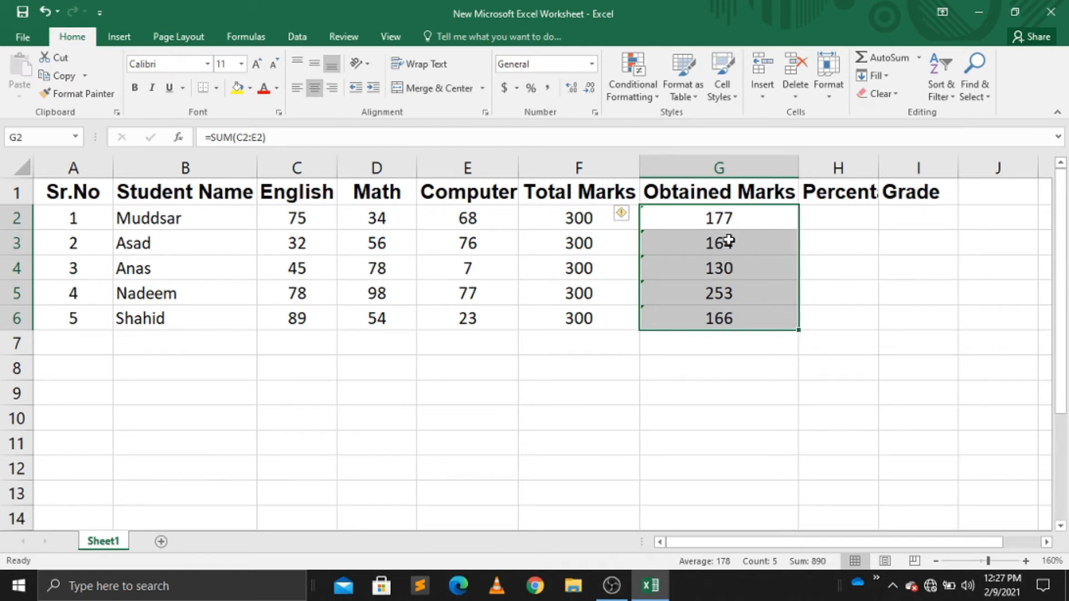
Widen column H to fit the "Percentage" header and enter the formula =(g2/g2*100) in H2.
click(833, 212)
drag(879, 172, 917, 170)
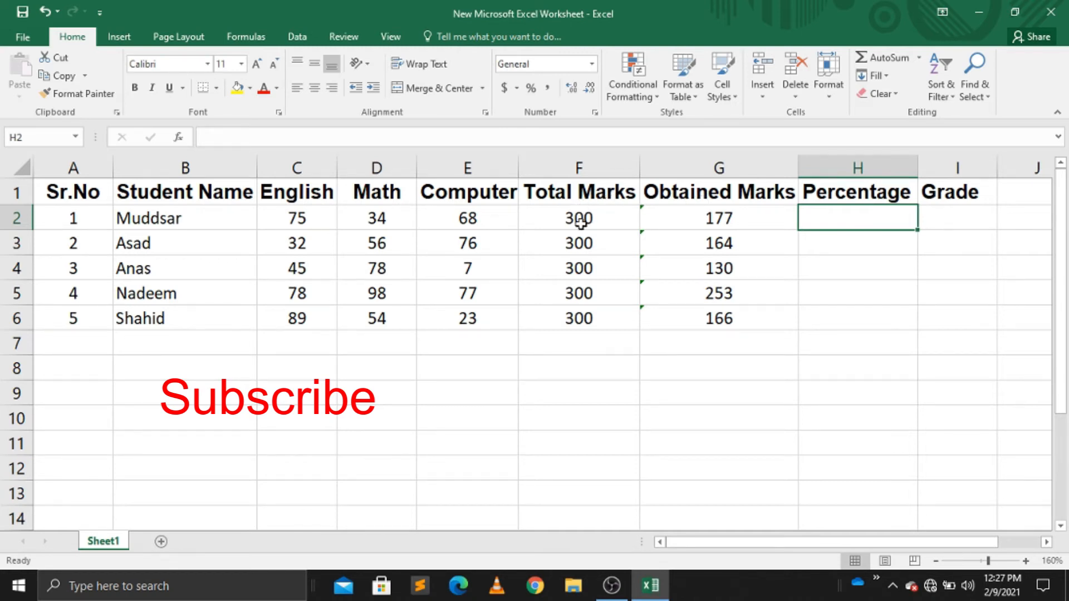
double_click(835, 218)
text(=)
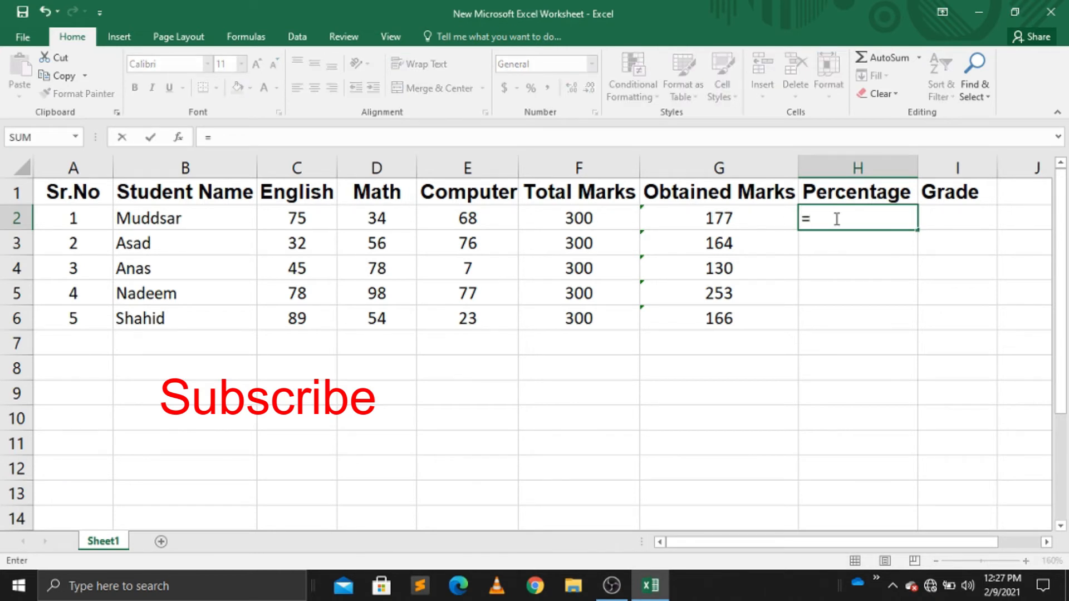
text(())
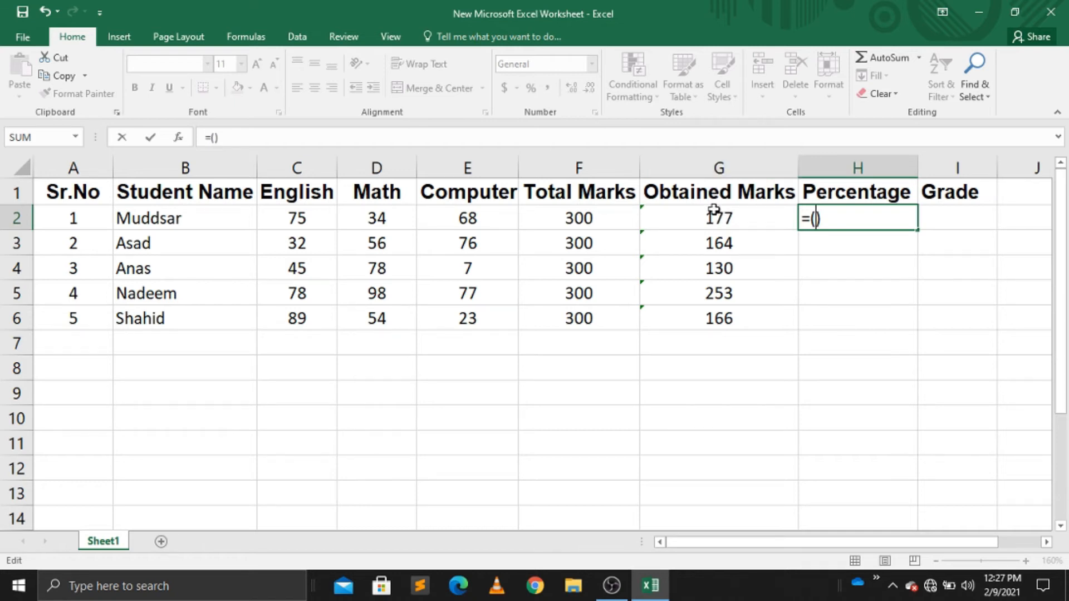
text(g2)
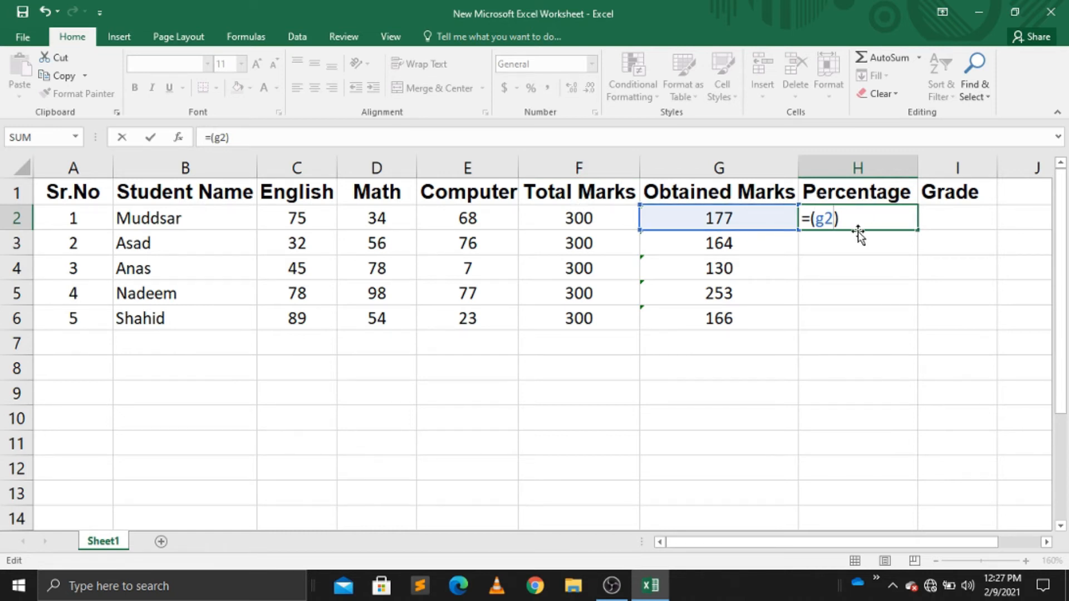
text(/g)
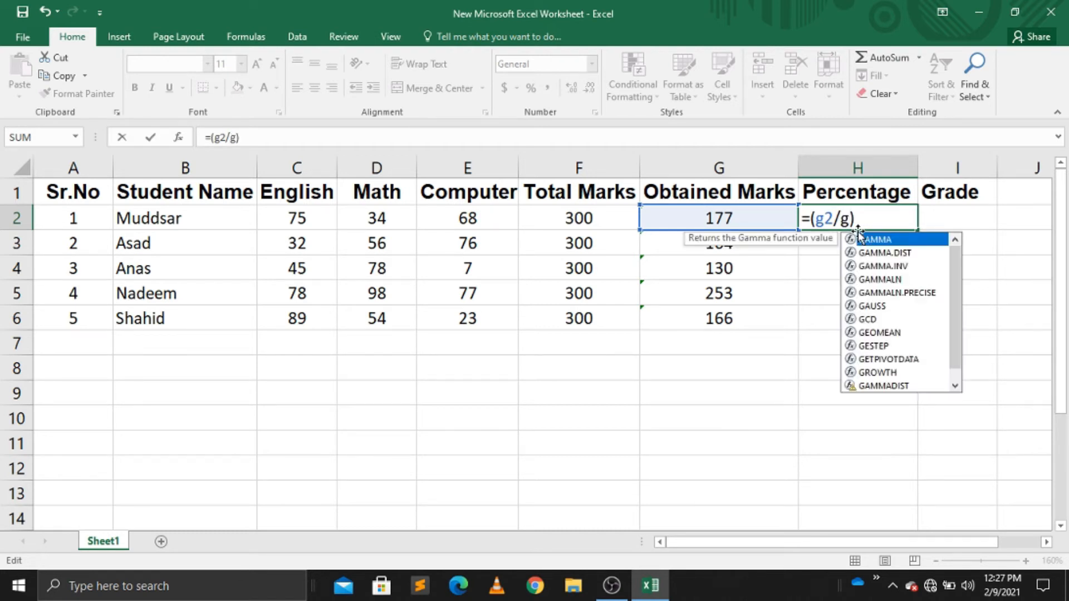
text(2)
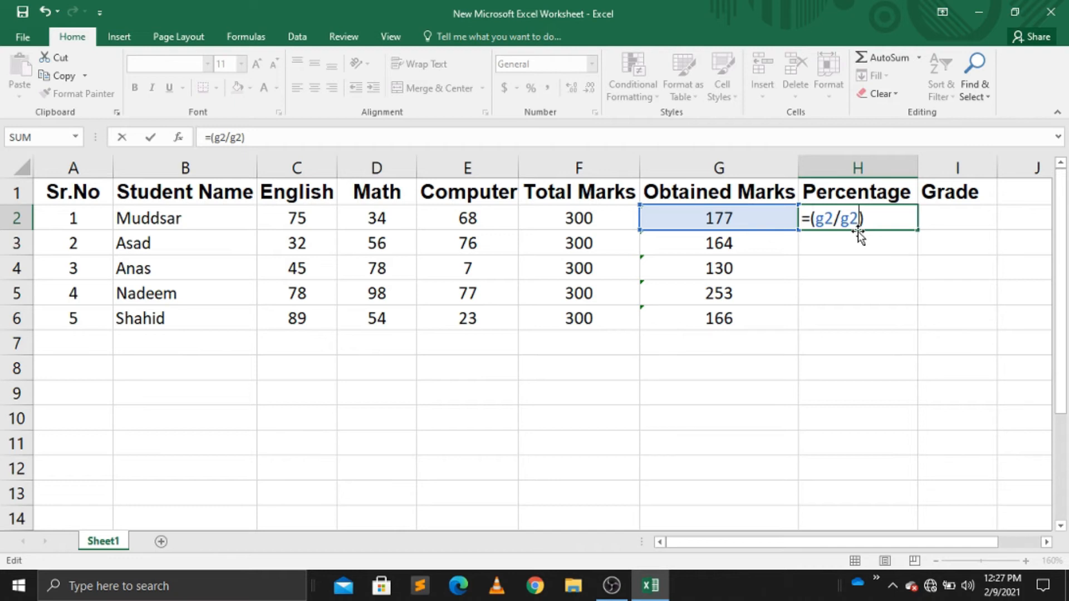
text(*100)
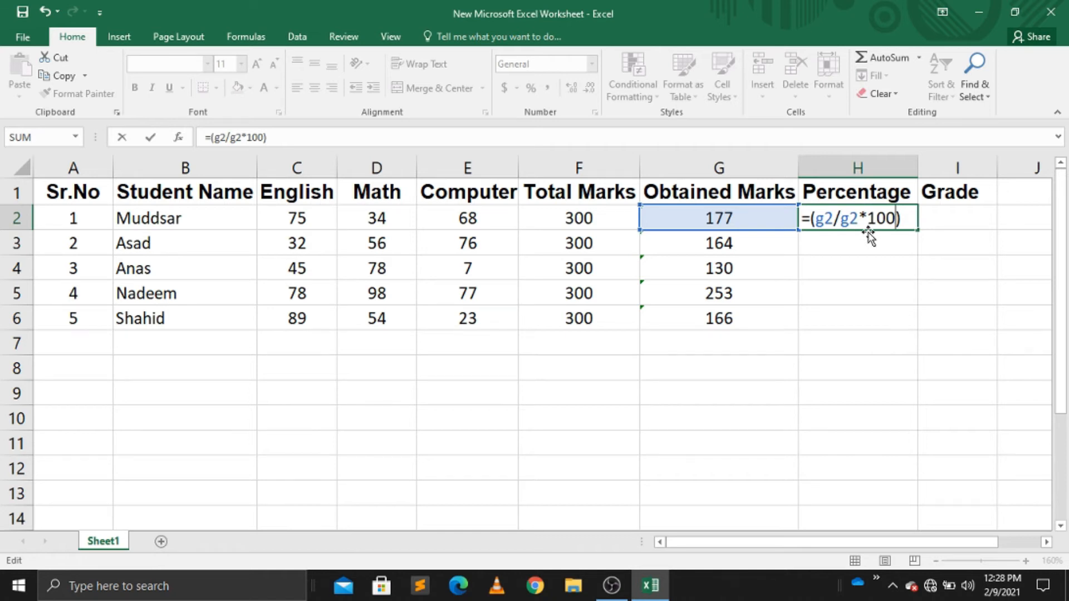
key(Return)
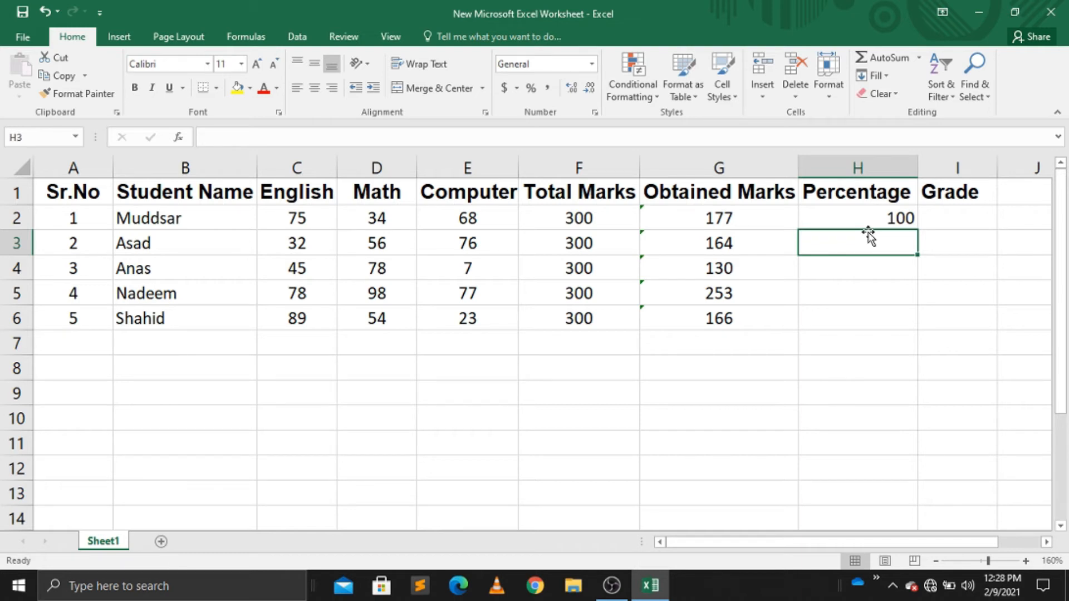
Correct the percentage formula in H2 to divide by the total marks, =(G2/F2*100).
click(893, 218)
double_click(893, 218)
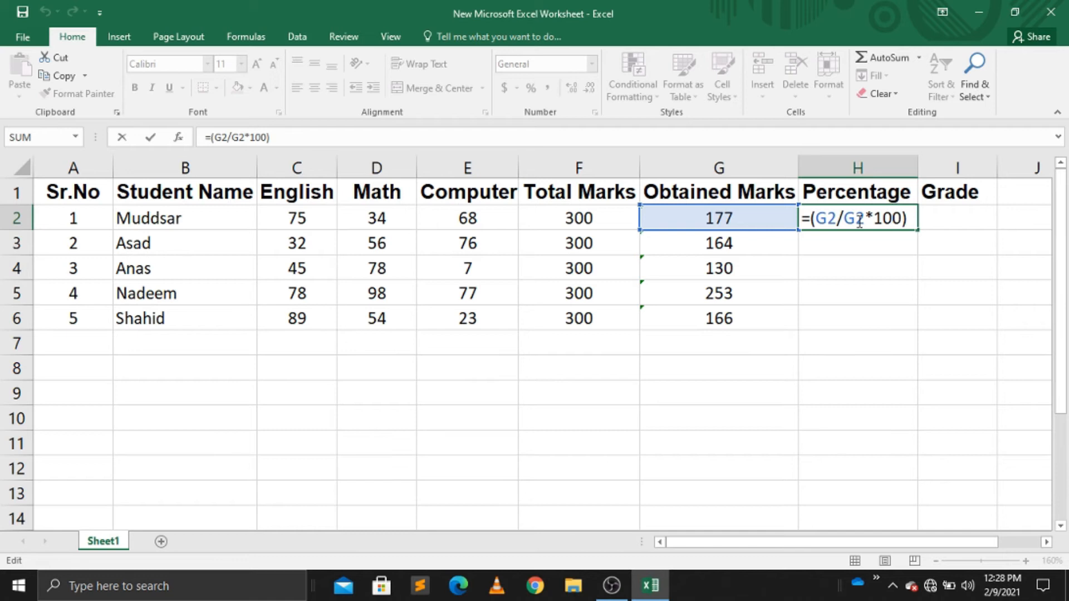
click(859, 222)
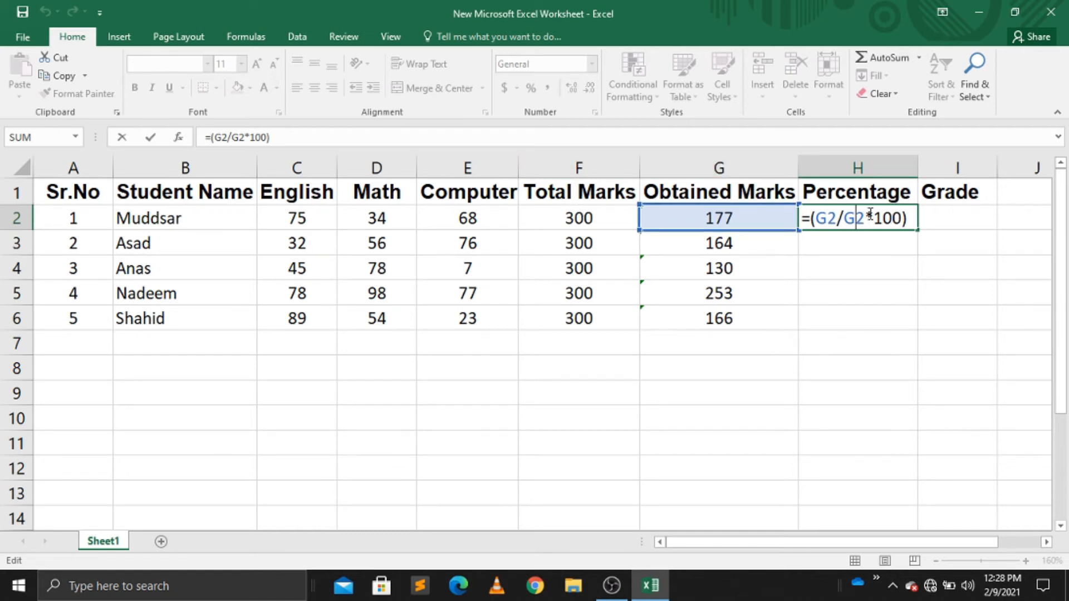
key(BackSpace)
text(f)
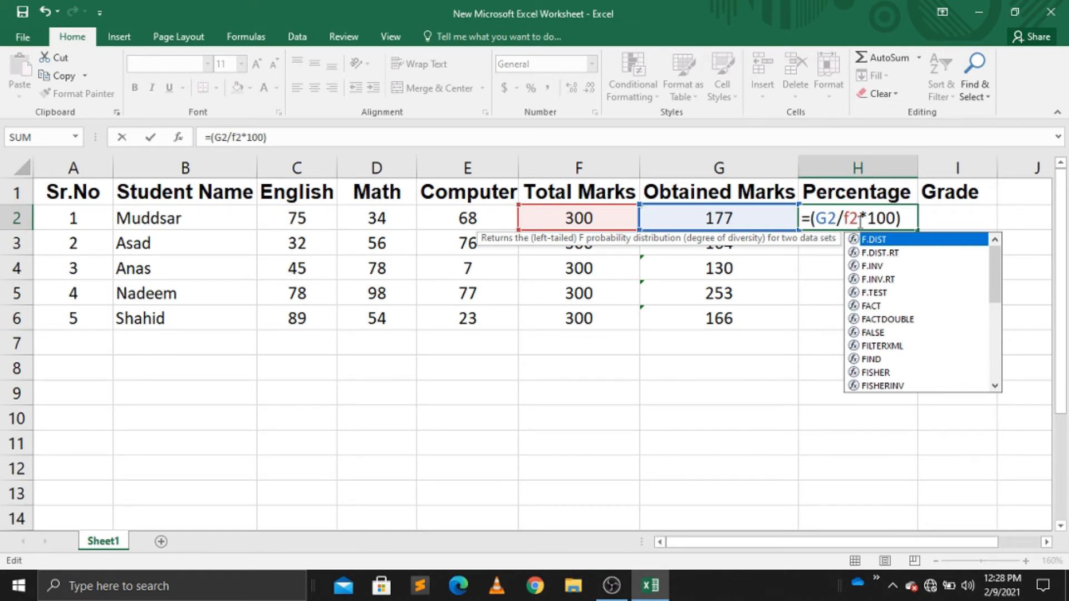
key(Return)
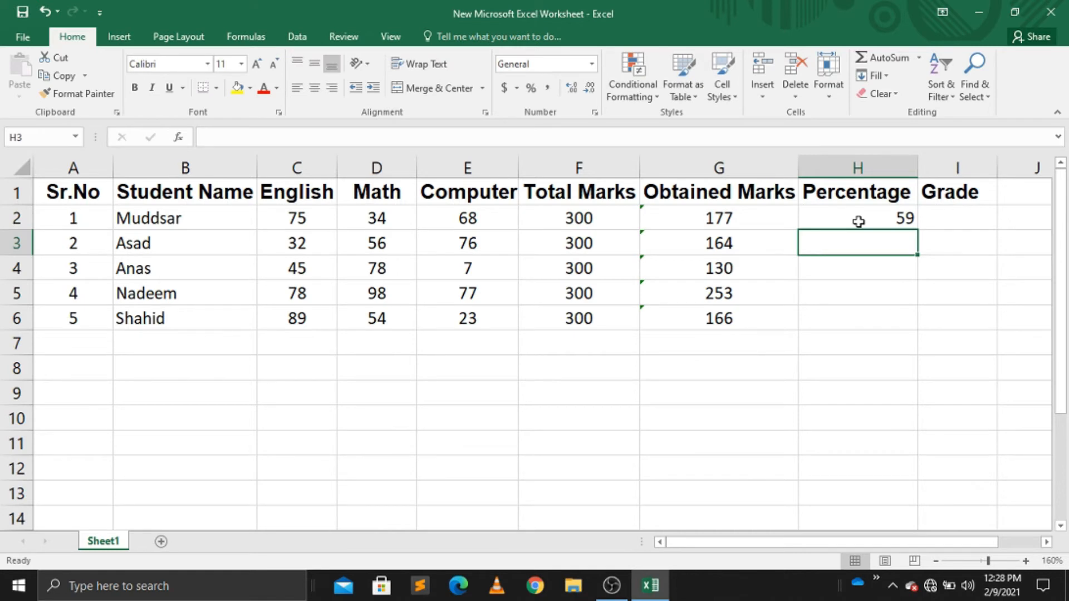
Fill the percentage formula from H2 down to H6 and center the contents of column H.
click(877, 218)
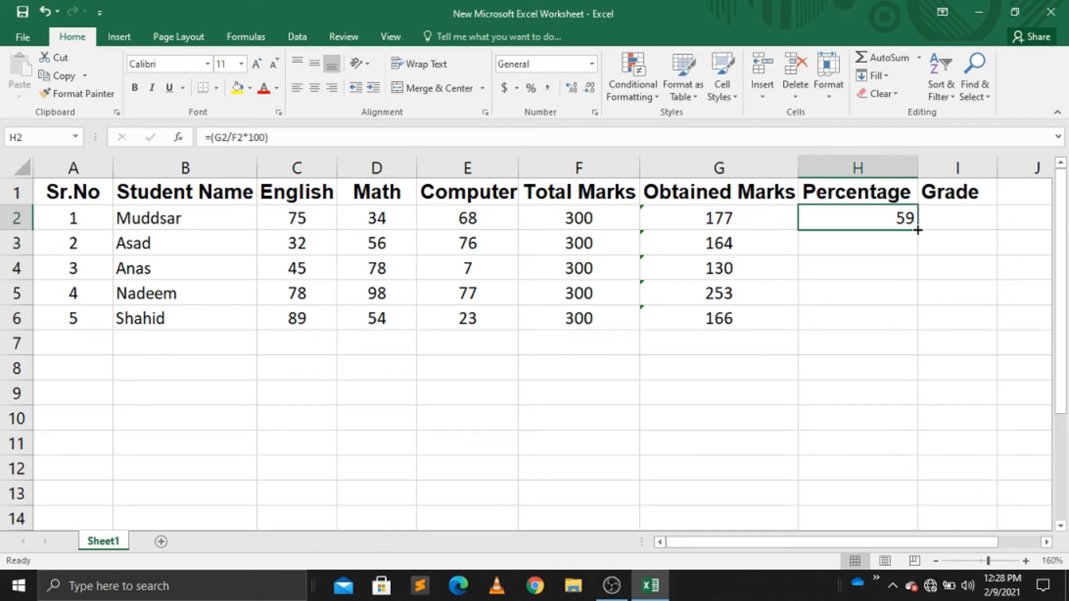
drag(916, 229, 907, 332)
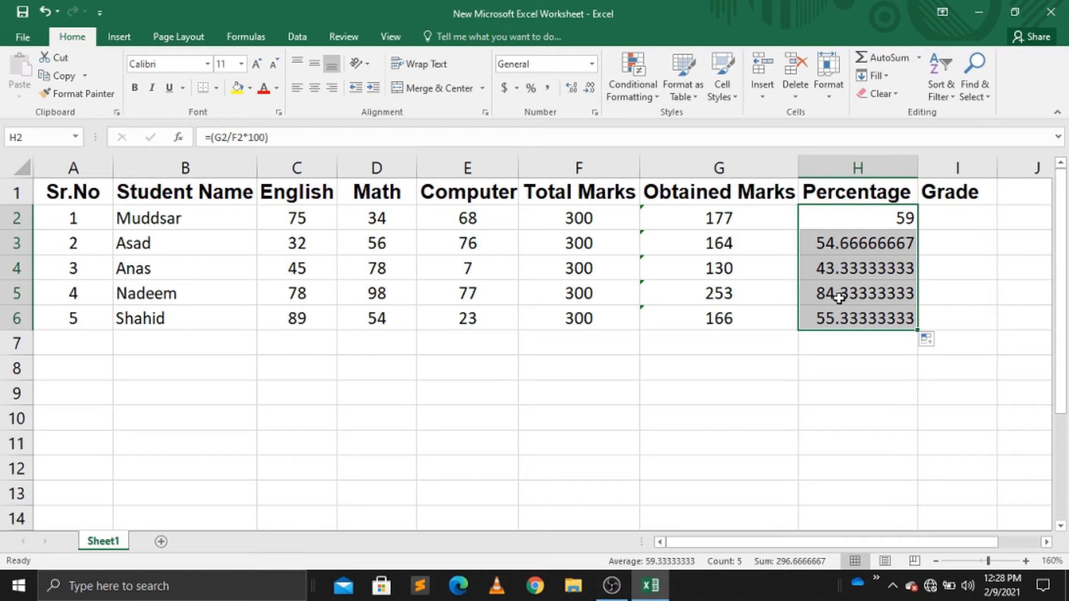
click(855, 172)
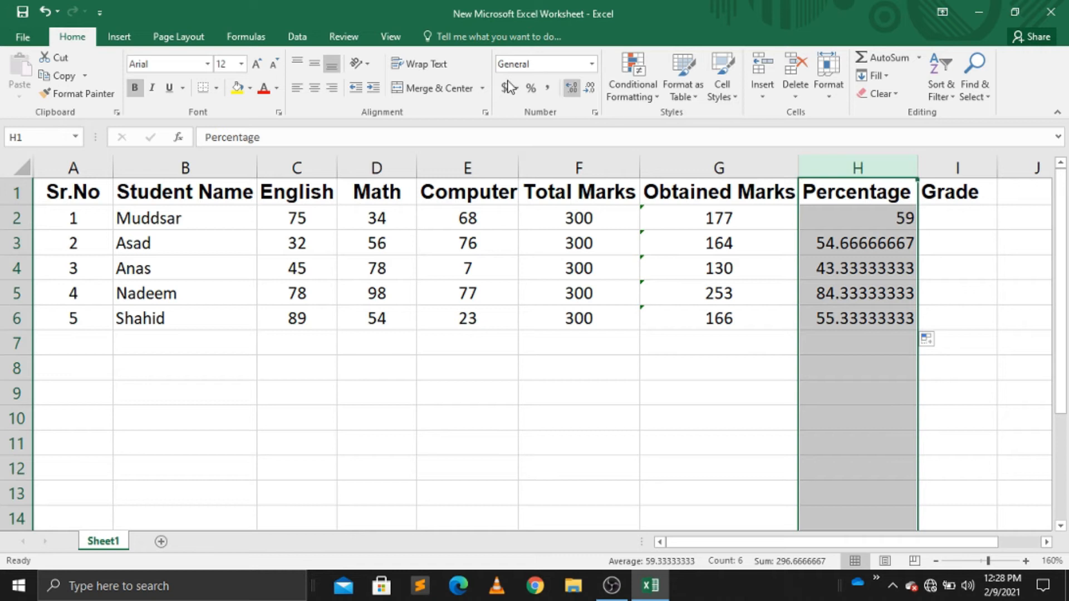
click(314, 88)
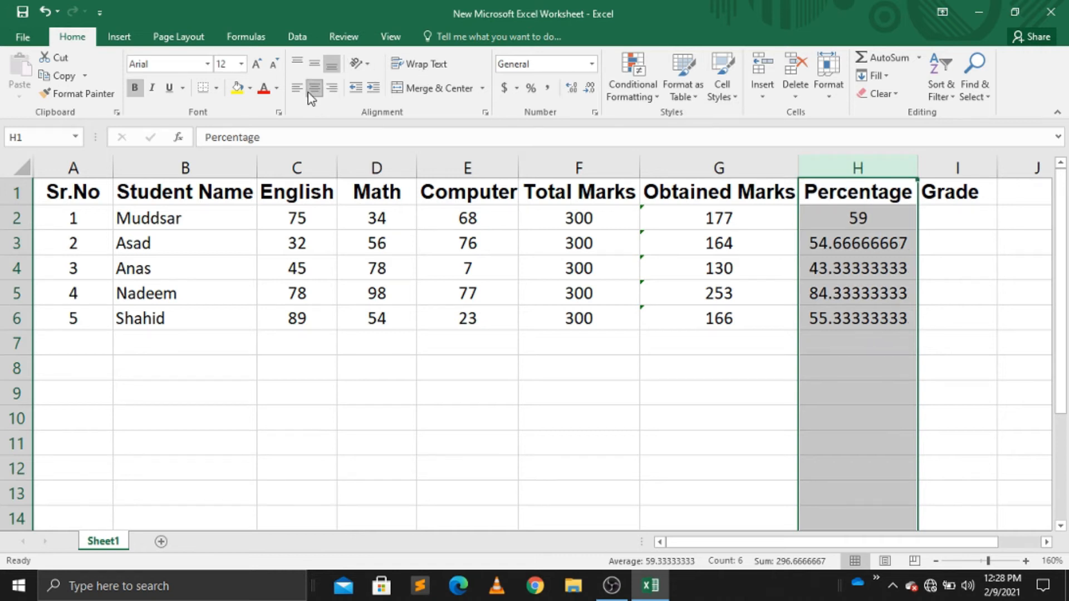
click(884, 278)
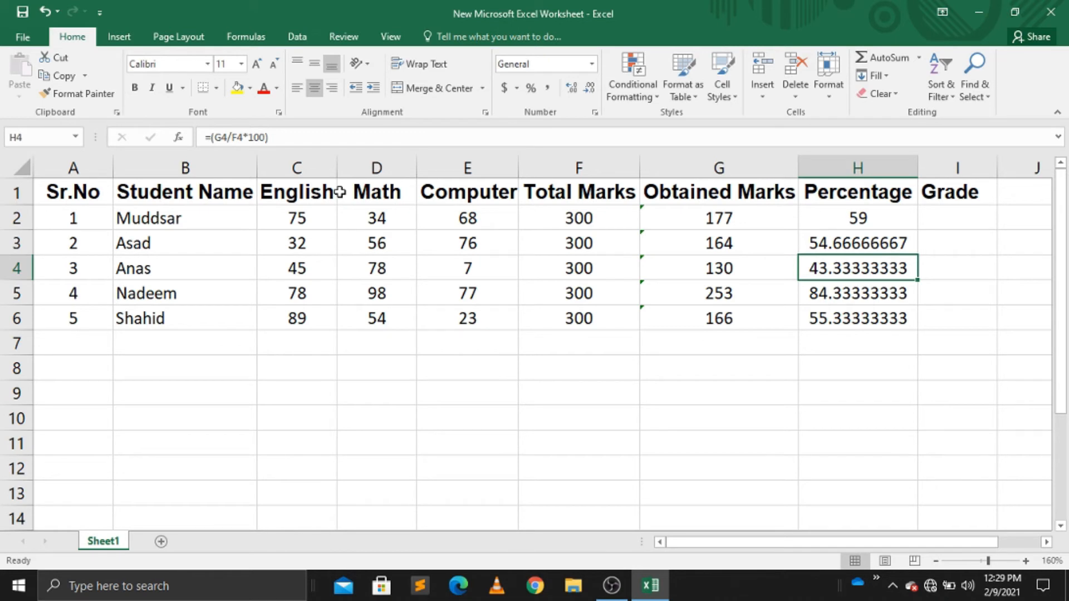
Insert a blank row above the header row of the marks sheet.
click(17, 192)
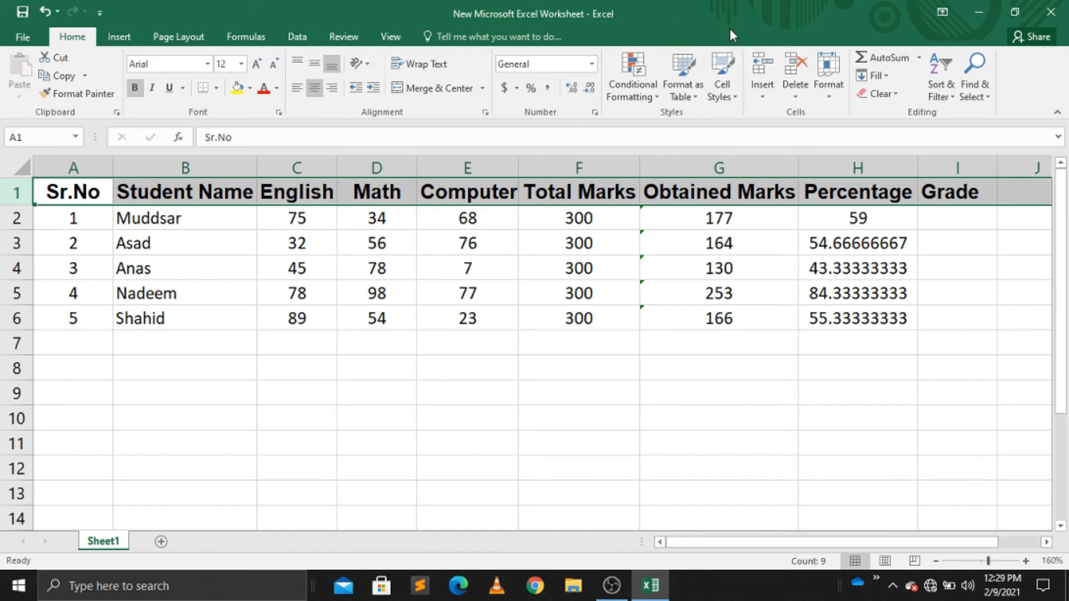
click(760, 95)
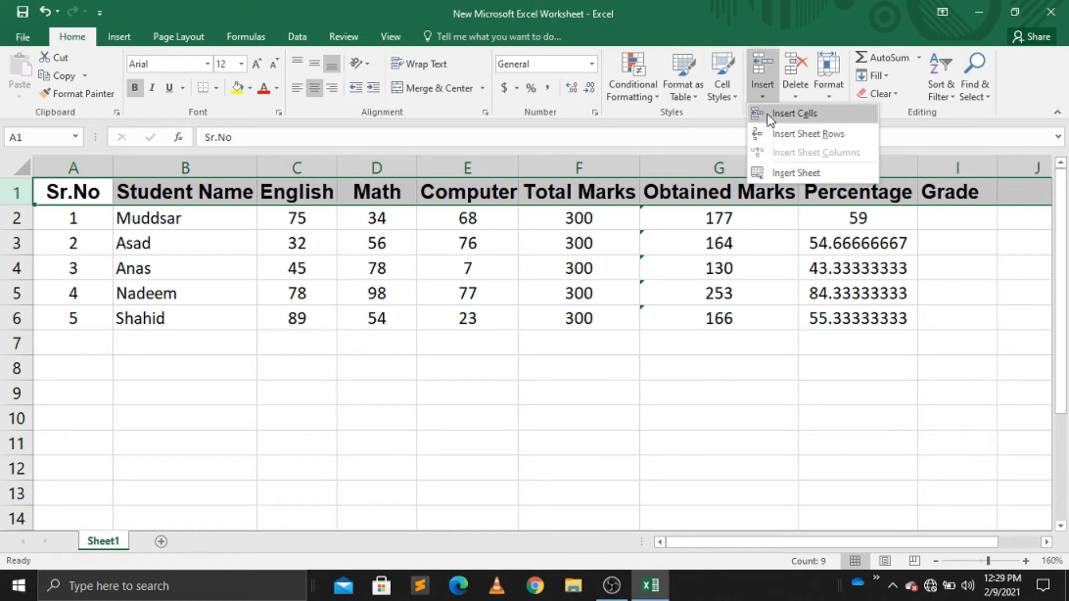
click(769, 116)
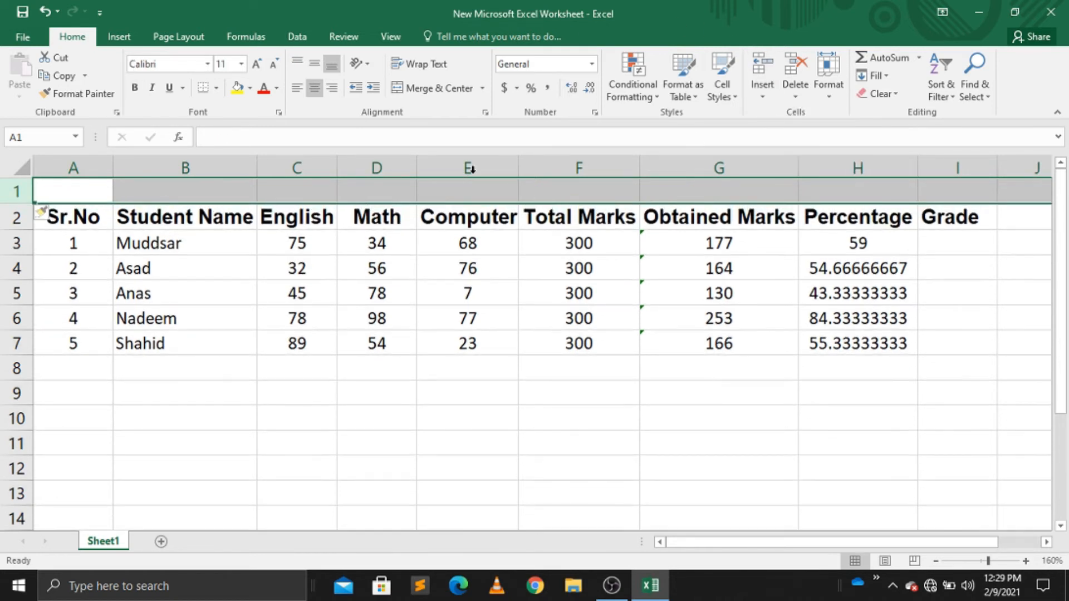
Merge and center cells A1 to I1 above the headers and enter the title "Marksheet".
click(317, 190)
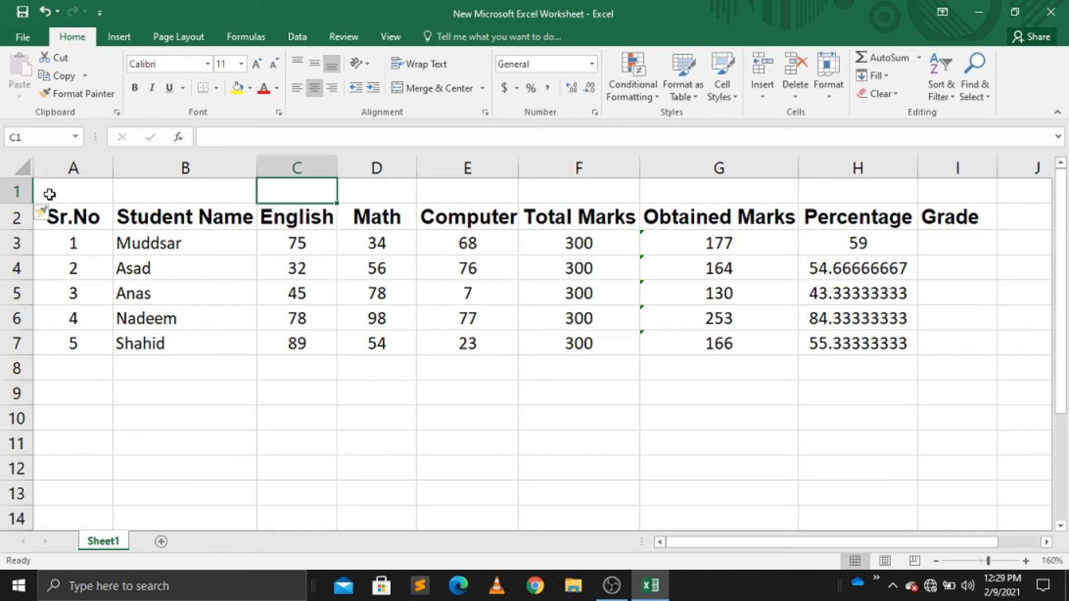
click(78, 187)
drag(78, 187, 978, 183)
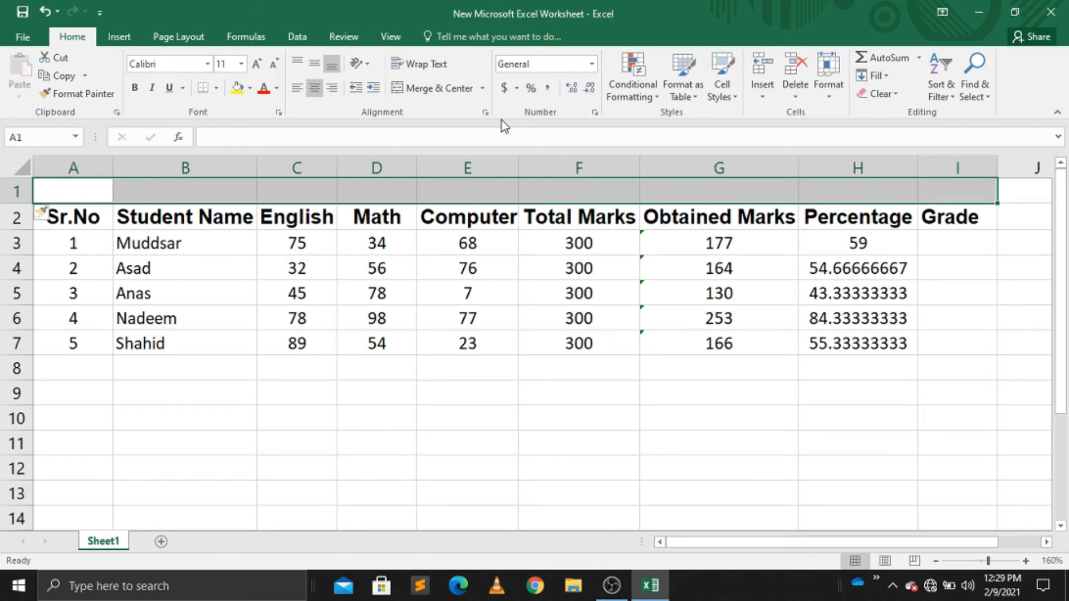
click(428, 90)
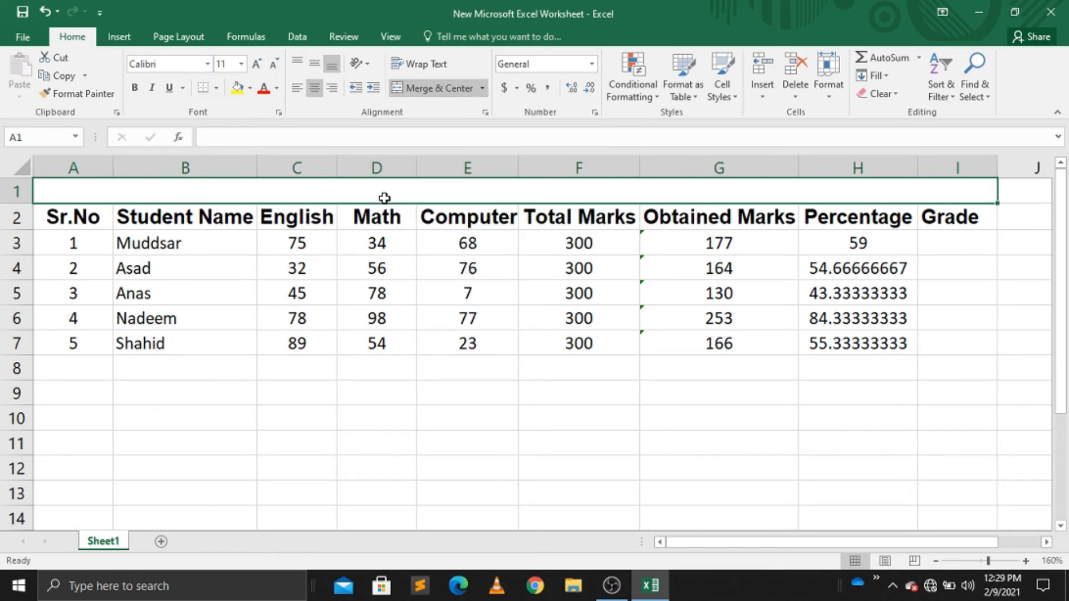
double_click(415, 196)
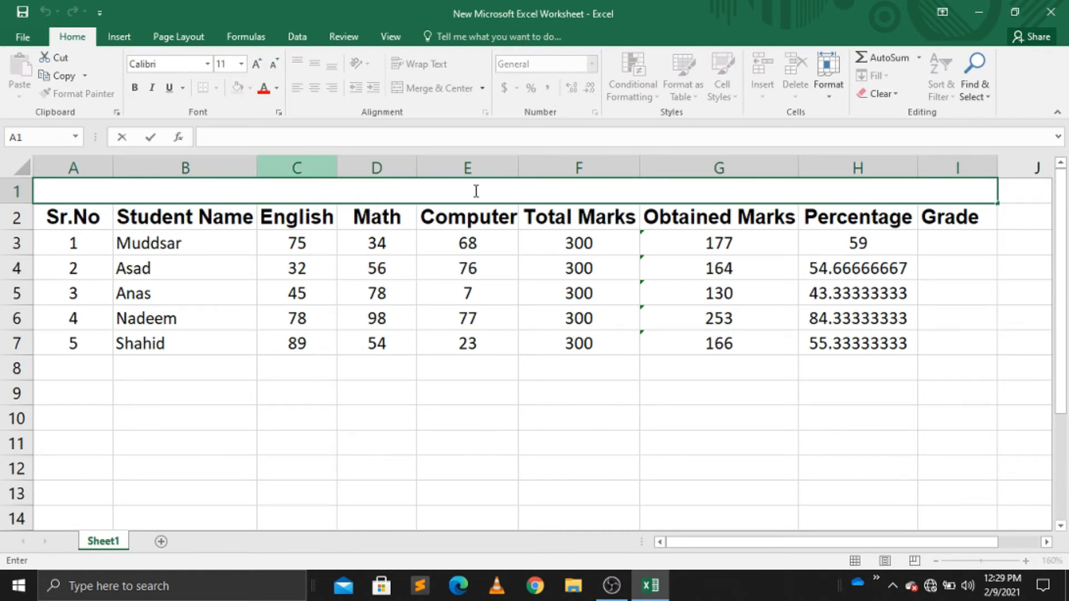
text(Marksheet)
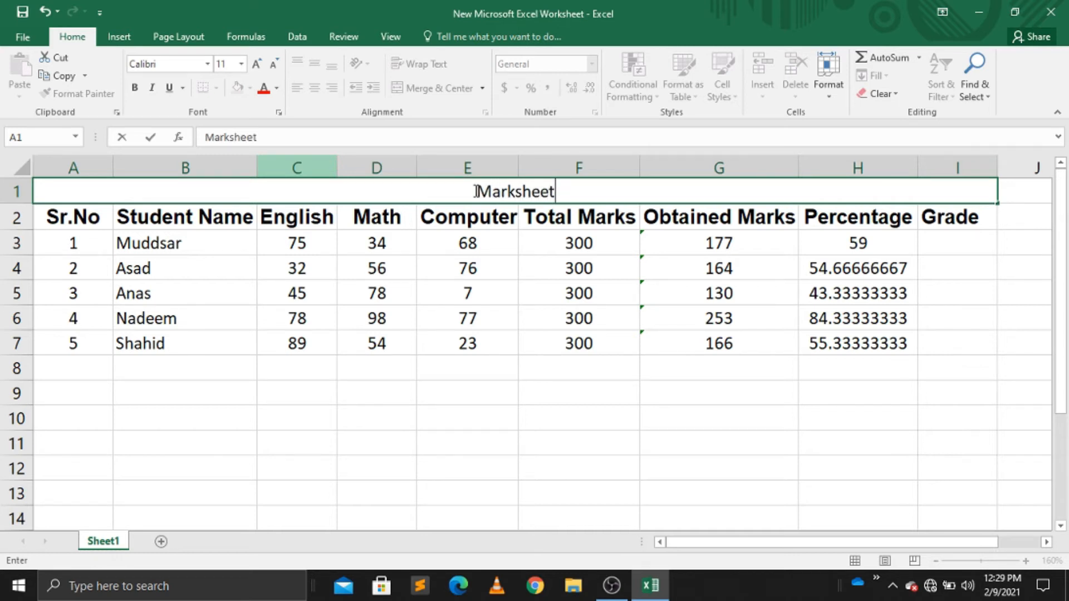
Format the "Marksheet" title as bold Arial Black at size 14.
drag(476, 191, 594, 192)
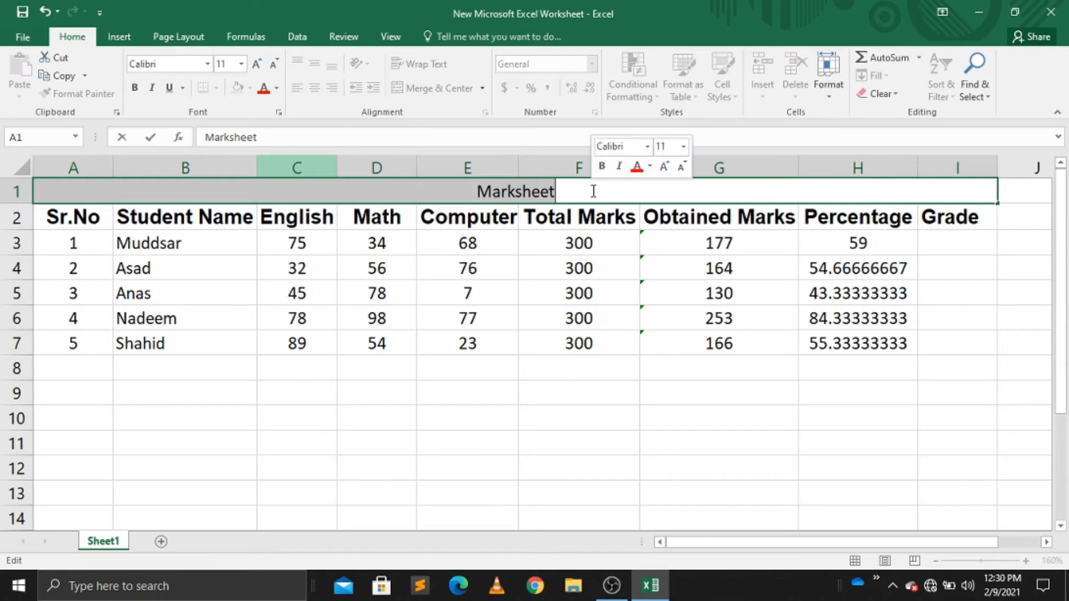
click(135, 88)
click(209, 63)
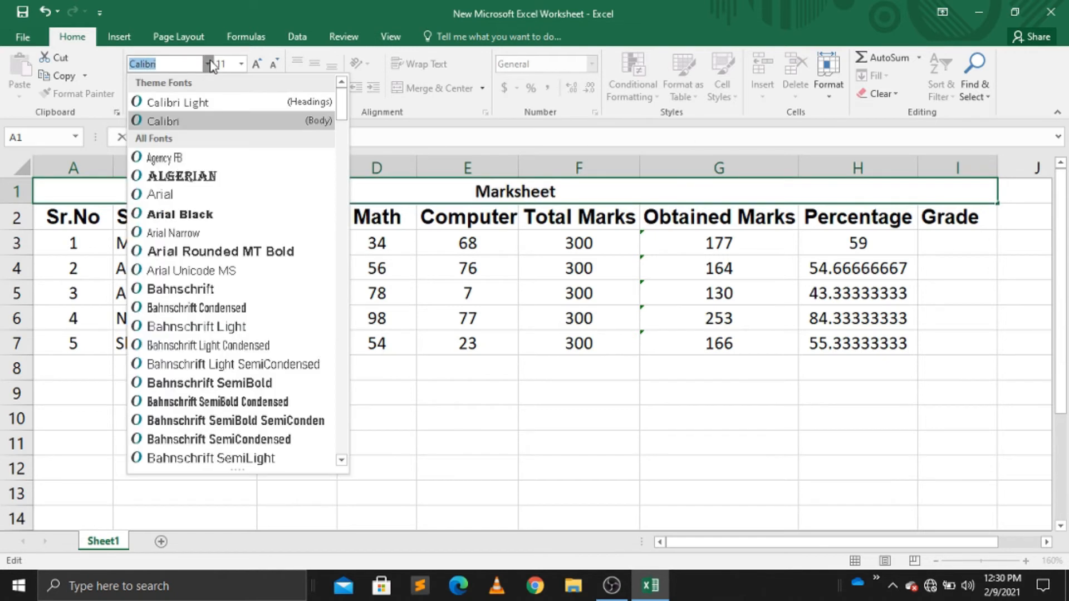
click(198, 216)
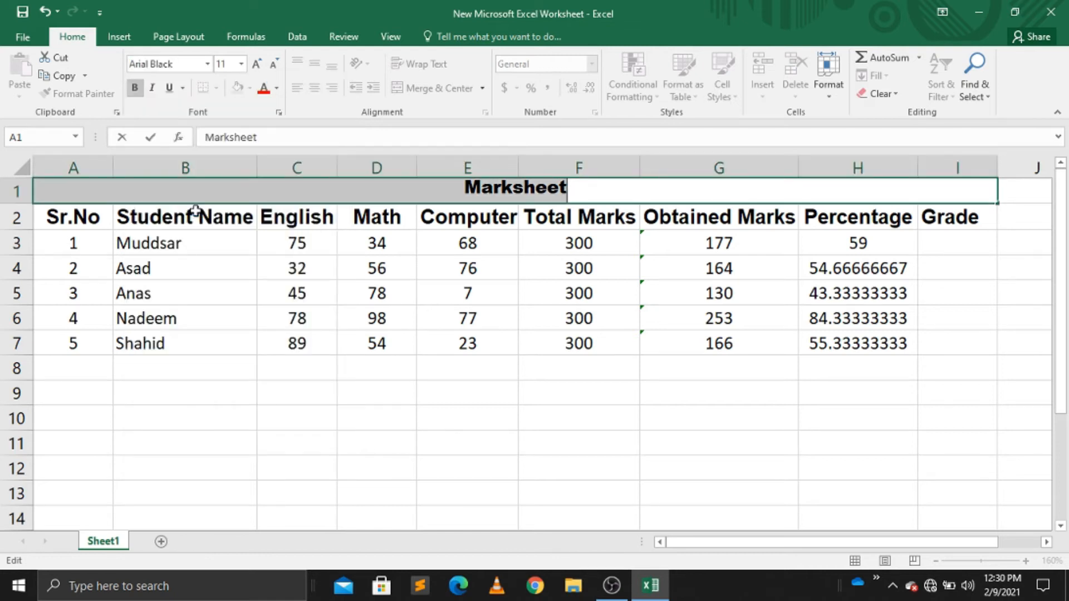
click(465, 189)
drag(464, 189, 568, 189)
click(240, 65)
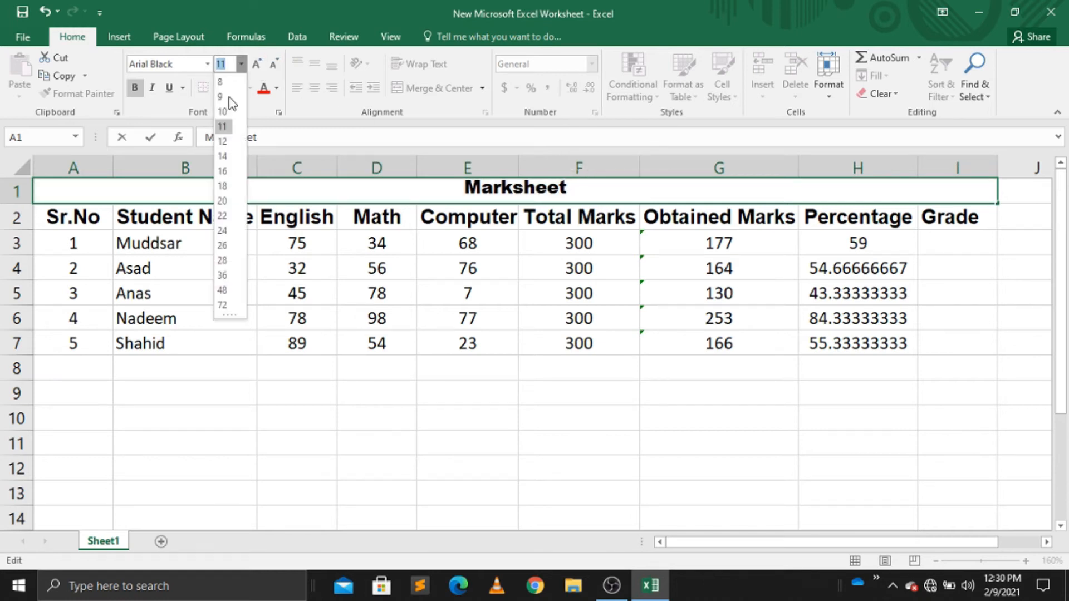
click(223, 159)
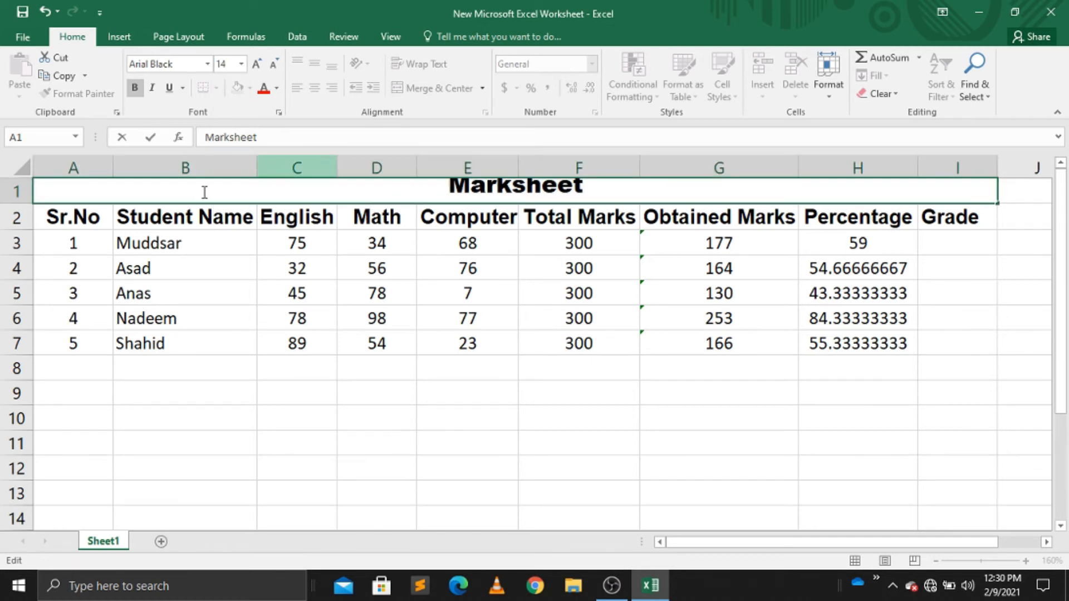
Increase the height of row 1 slightly to give the "Marksheet" title more space.
click(102, 158)
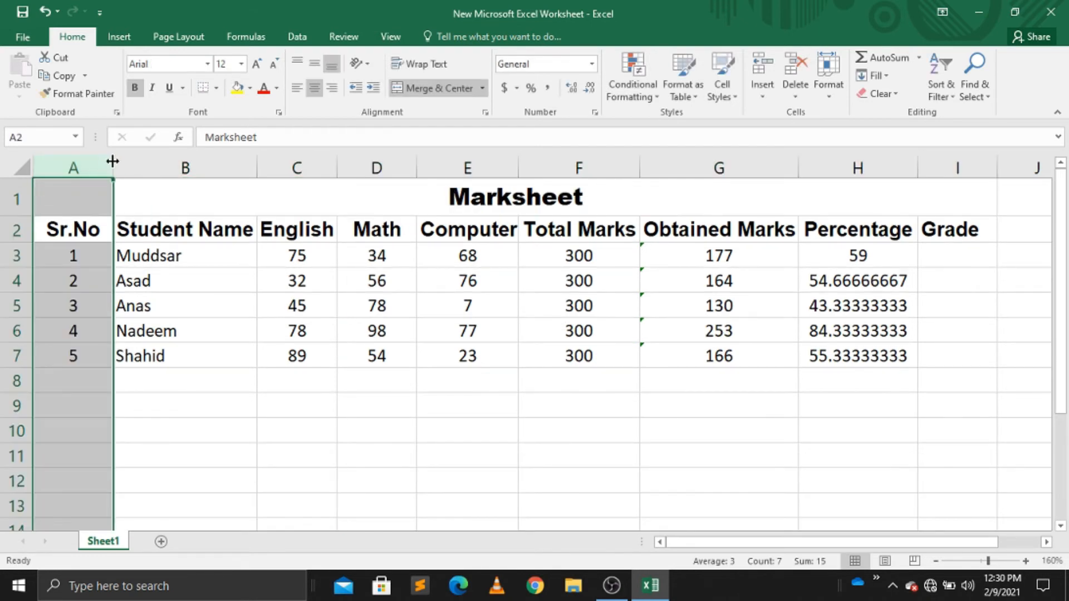
click(238, 205)
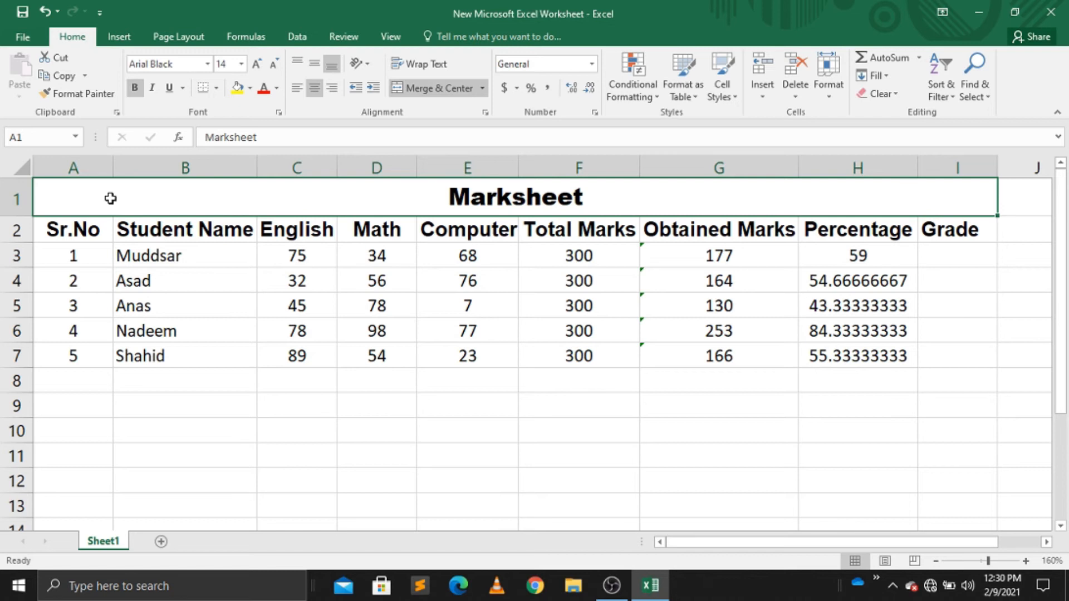
mouse_move(18, 216)
mouse_down()
mouse_move(18, 250)
mouse_move(17, 226)
mouse_up()
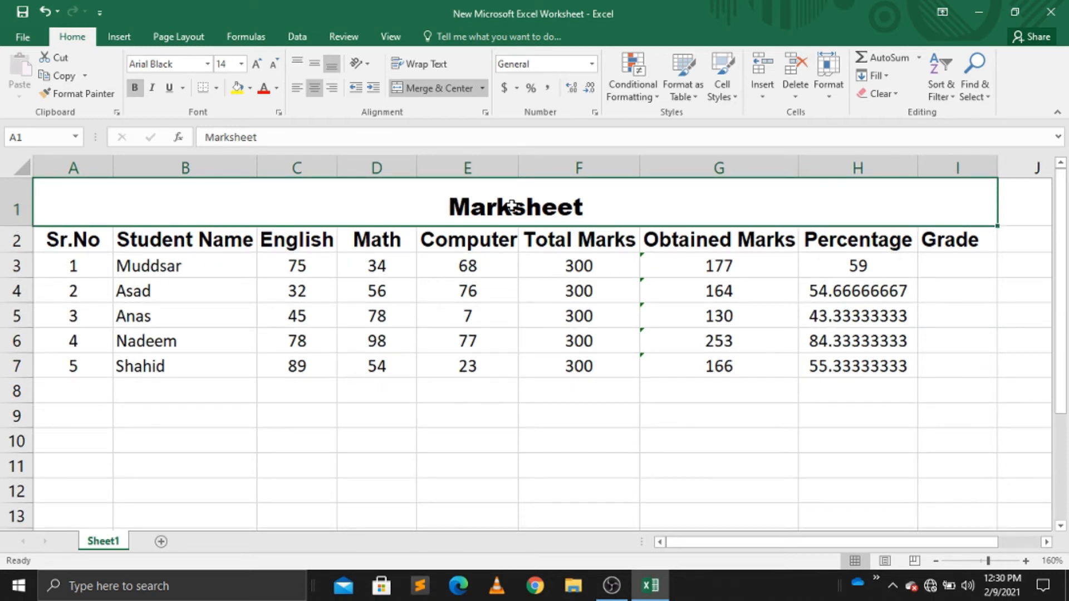
Change the font color of the "Marksheet" title to dark blue.
double_click(453, 211)
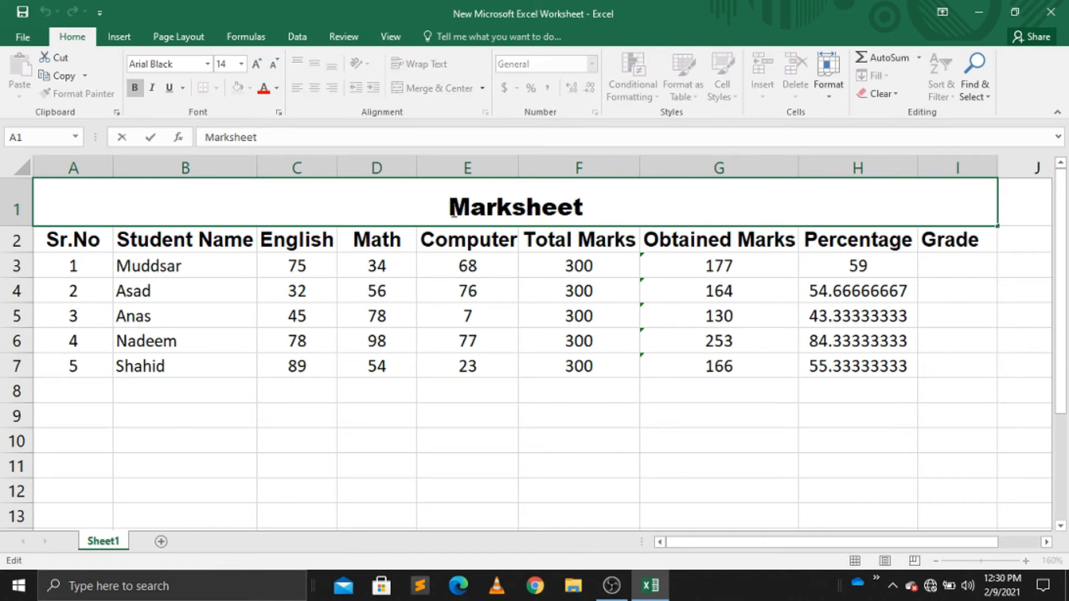
double_click(475, 212)
click(590, 207)
drag(590, 207, 450, 209)
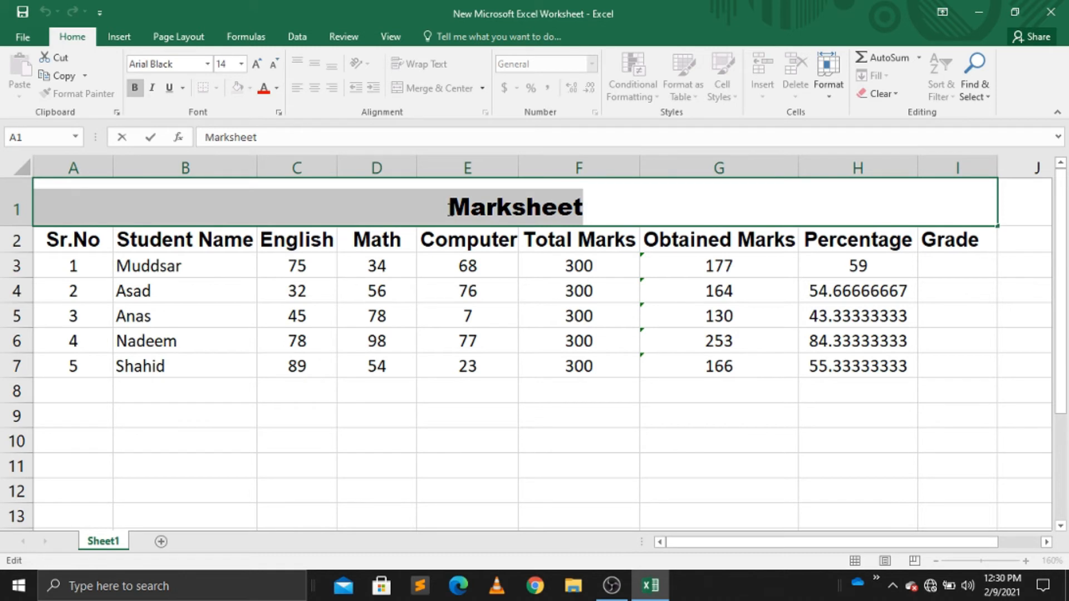
click(275, 89)
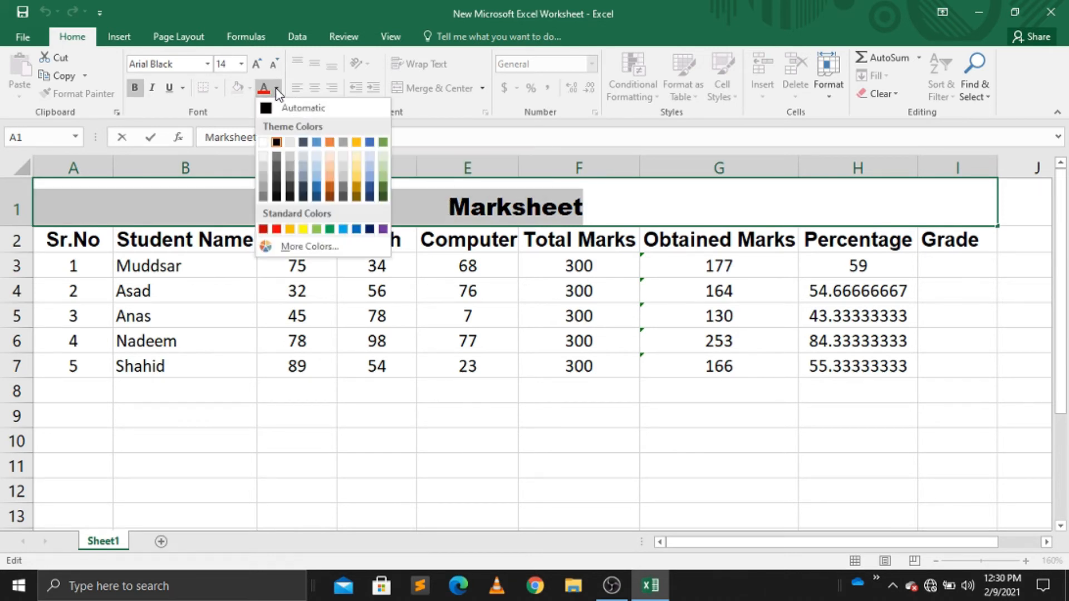
click(370, 229)
click(513, 208)
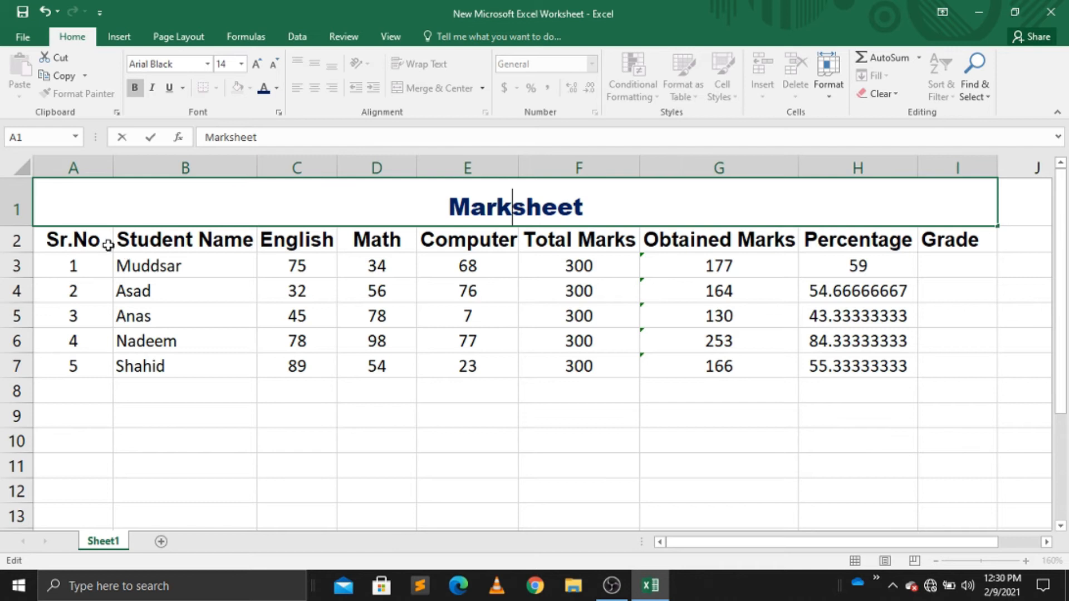
Fill the header cells A2 to I2 with standard green and set their font color to white.
click(72, 240)
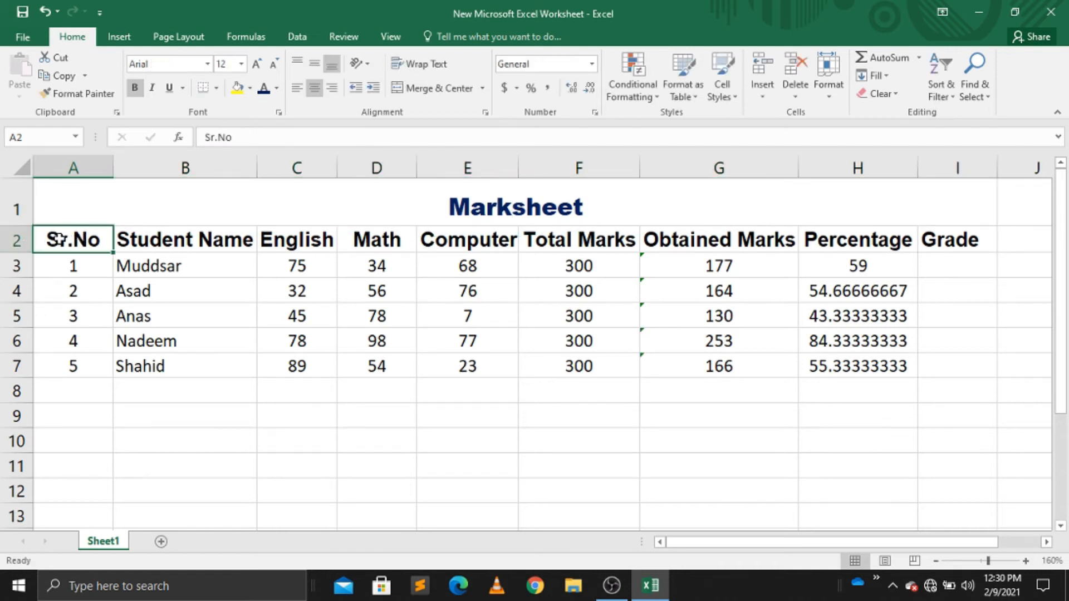
drag(59, 240, 954, 236)
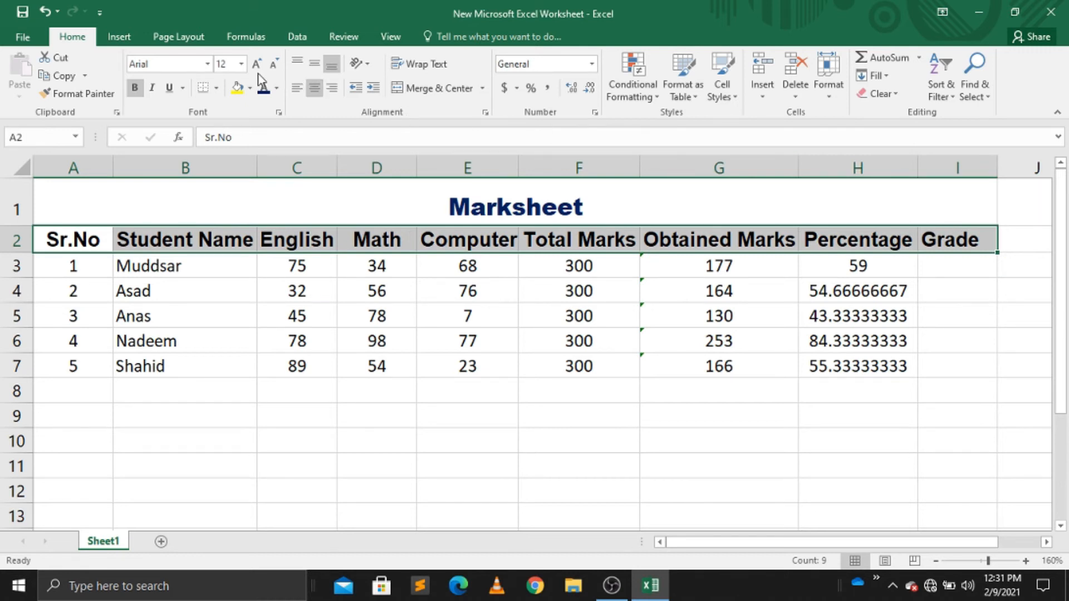
click(249, 89)
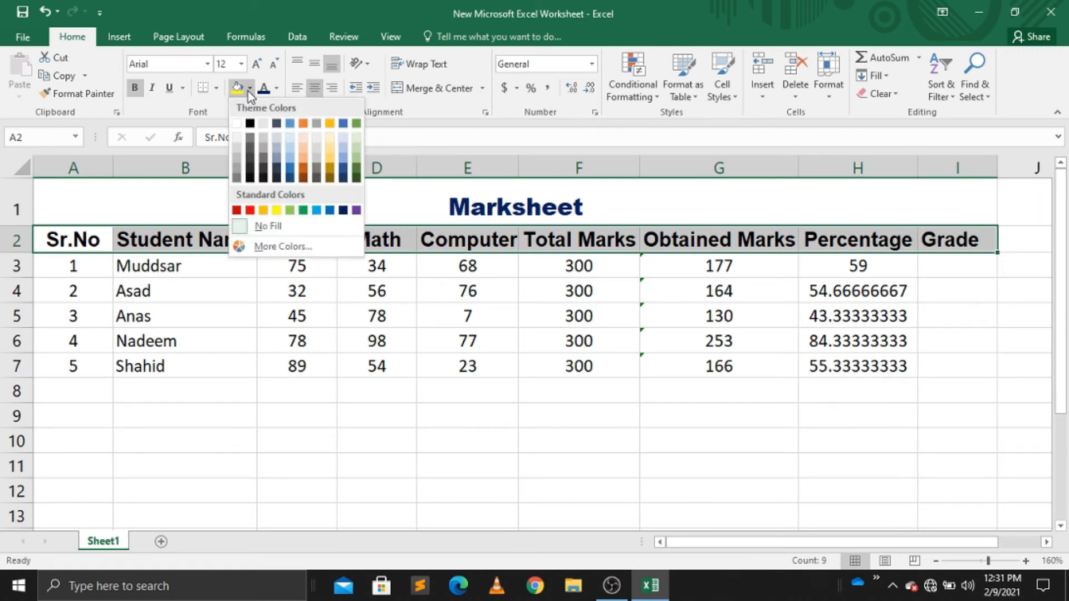
click(303, 211)
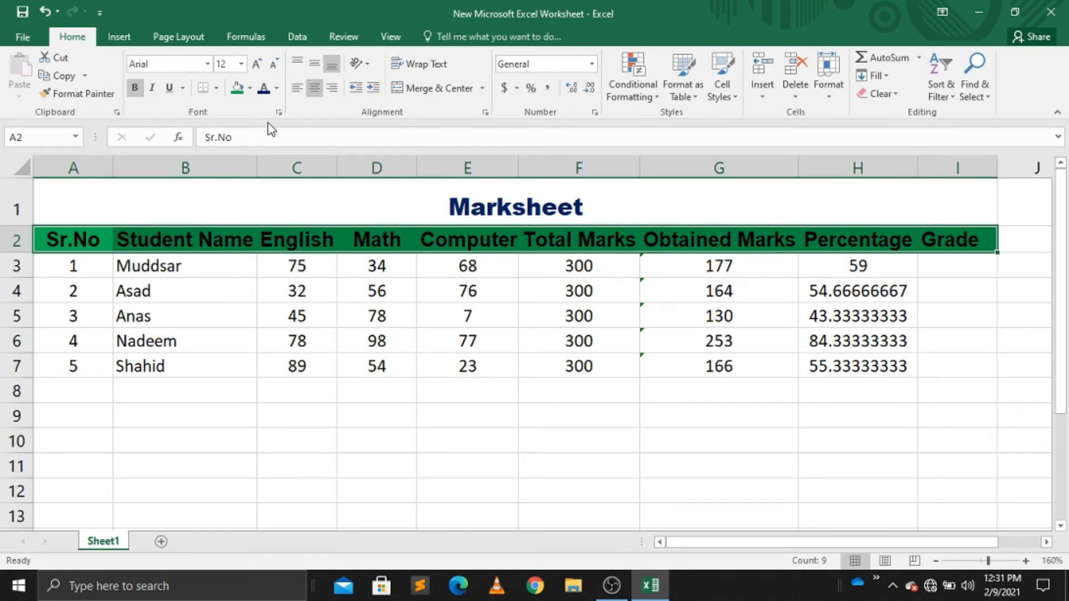
click(277, 89)
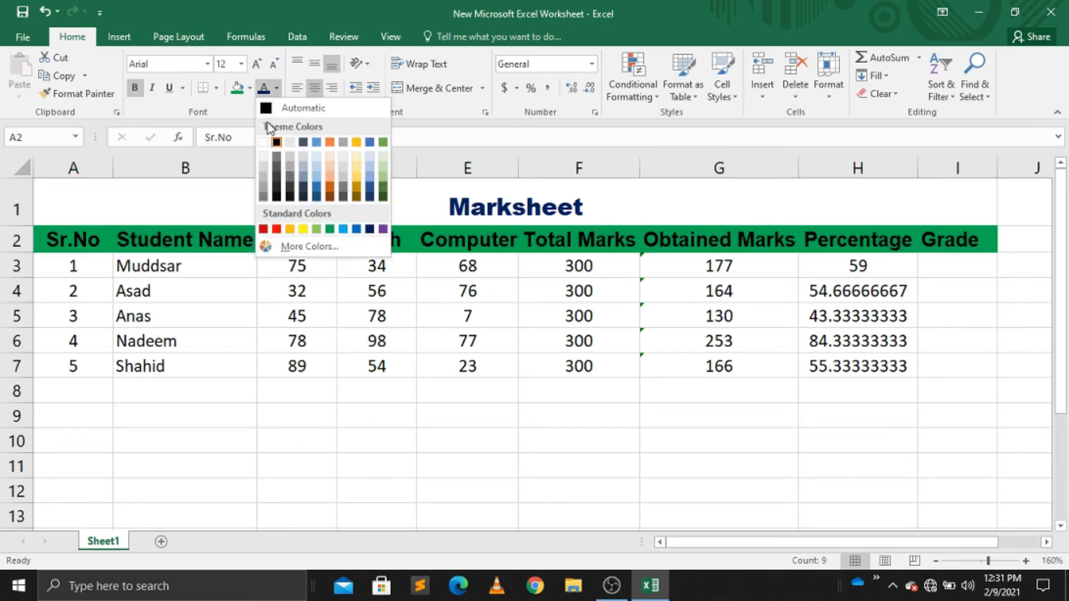
click(265, 144)
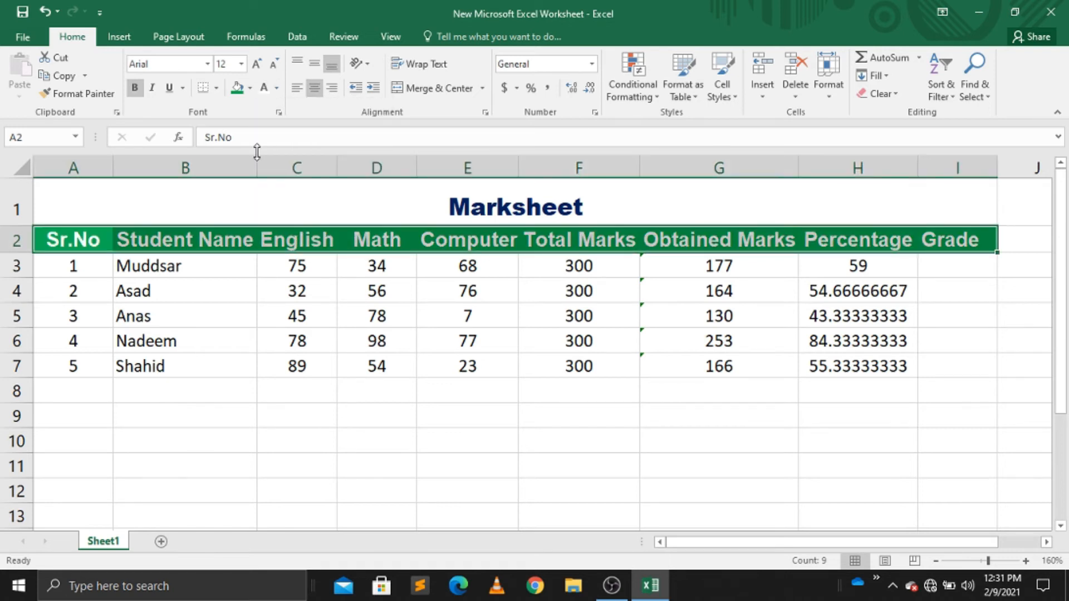
click(393, 238)
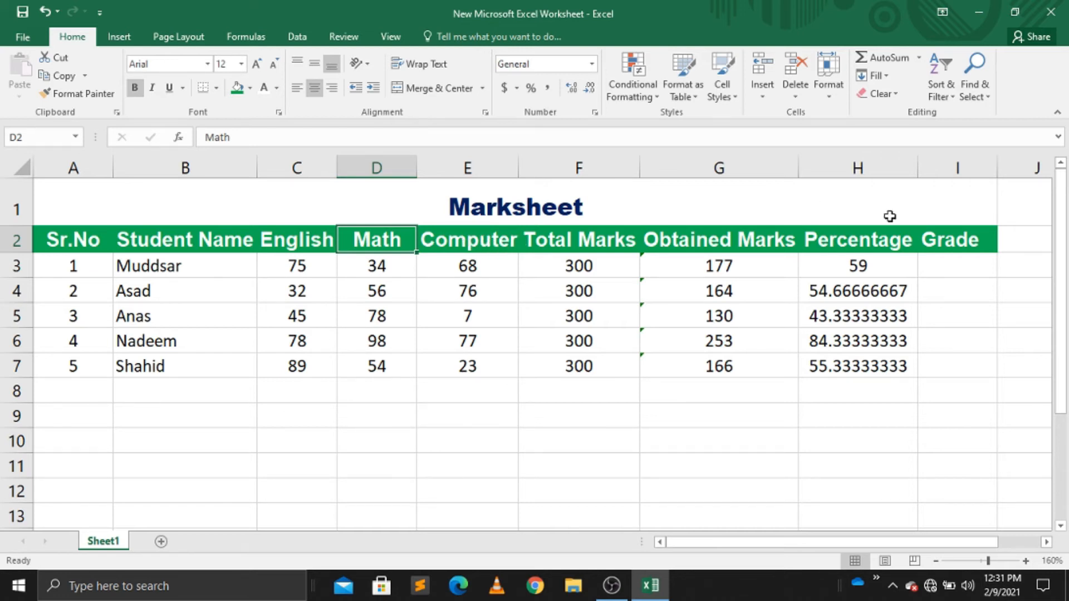
Change the font color of the obtained marks in G3 to G7 to red.
click(953, 270)
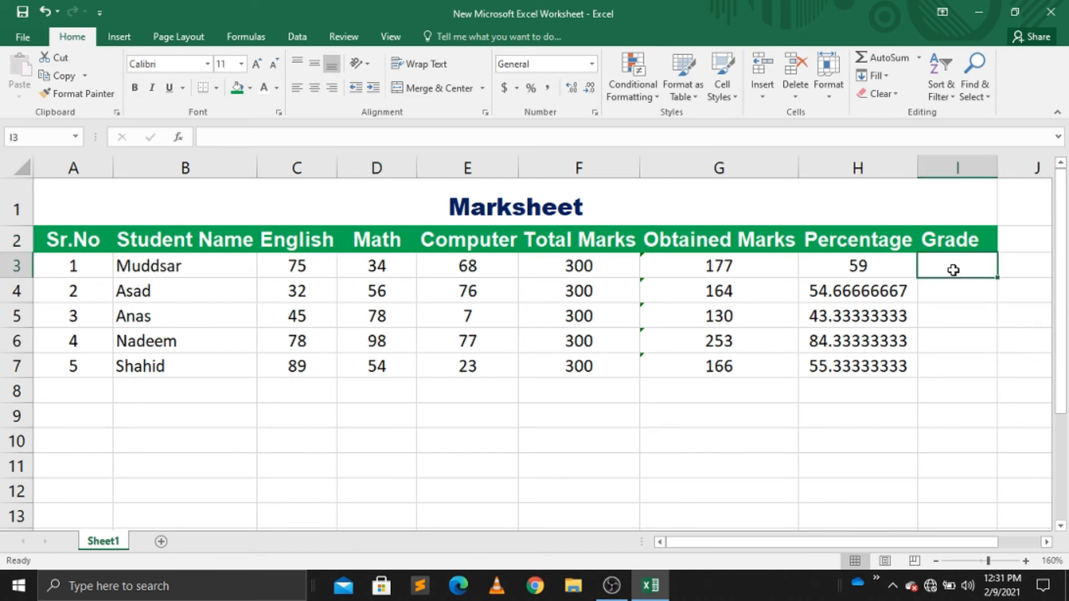
click(698, 263)
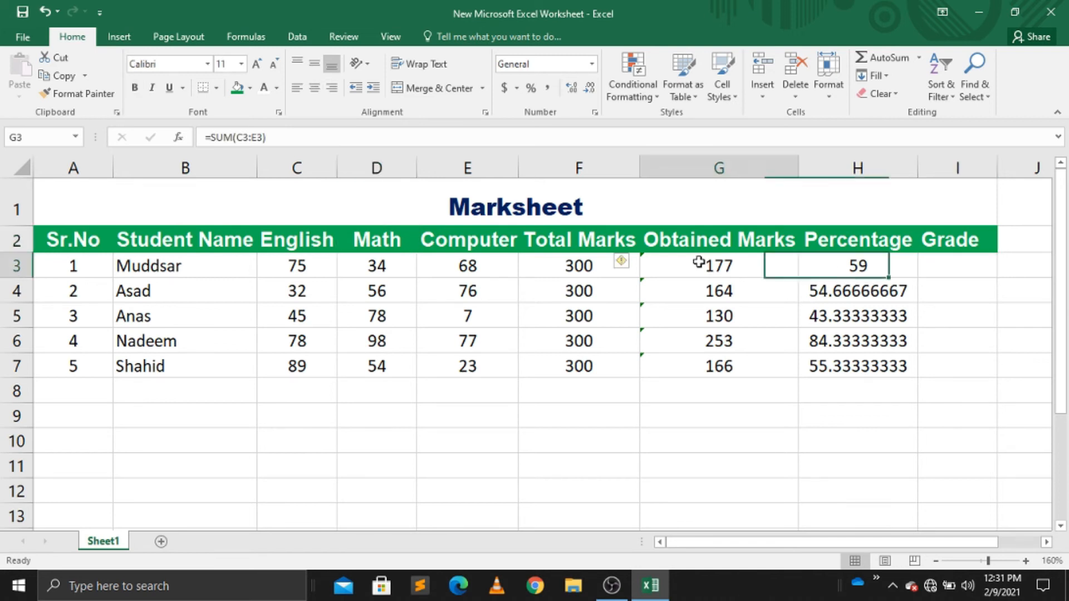
drag(699, 263, 716, 368)
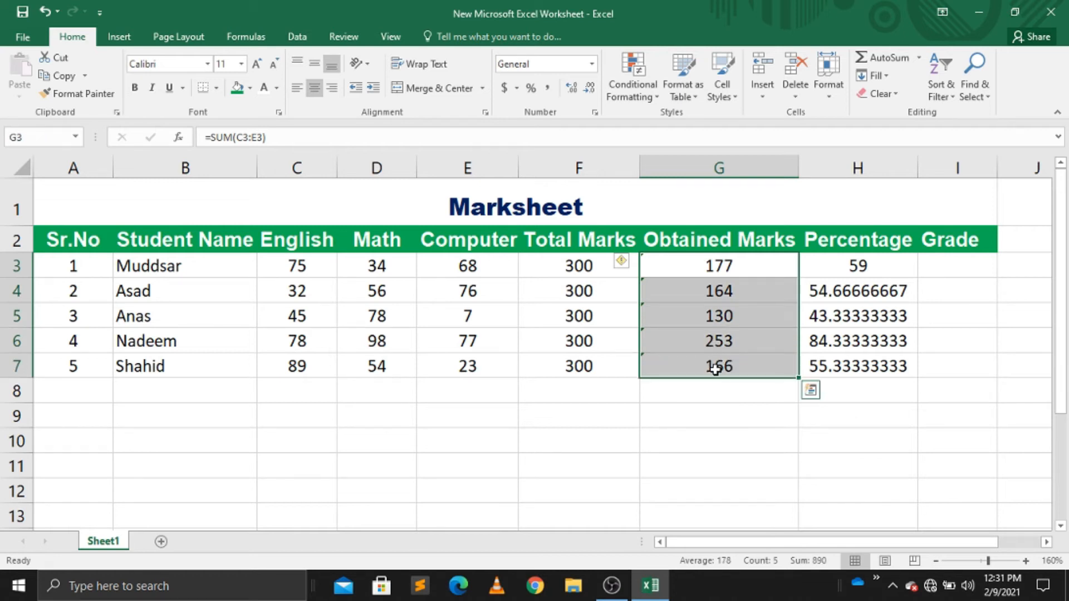
click(276, 89)
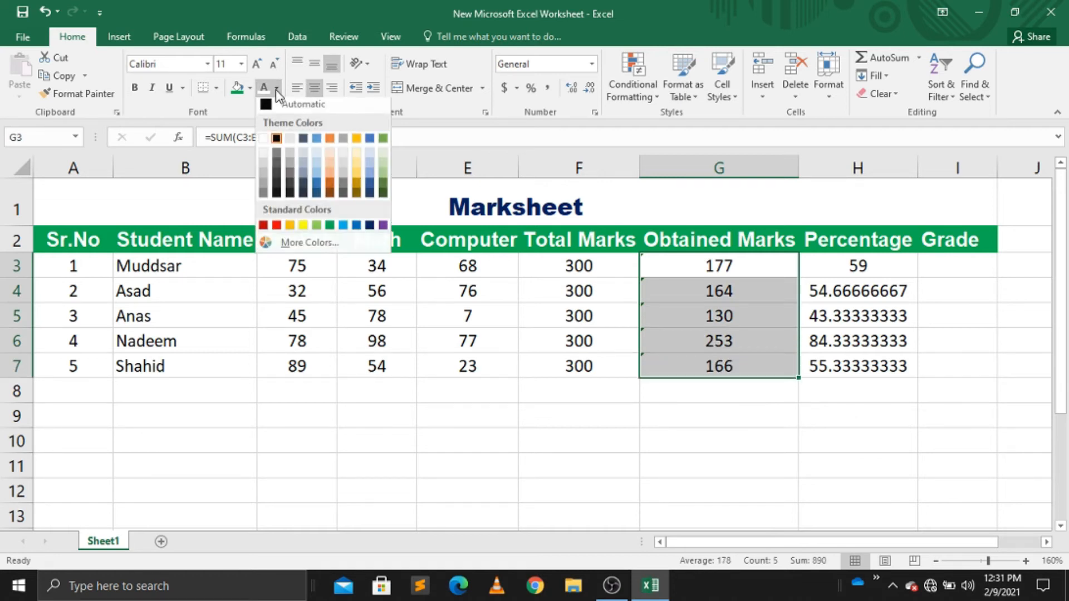
click(275, 226)
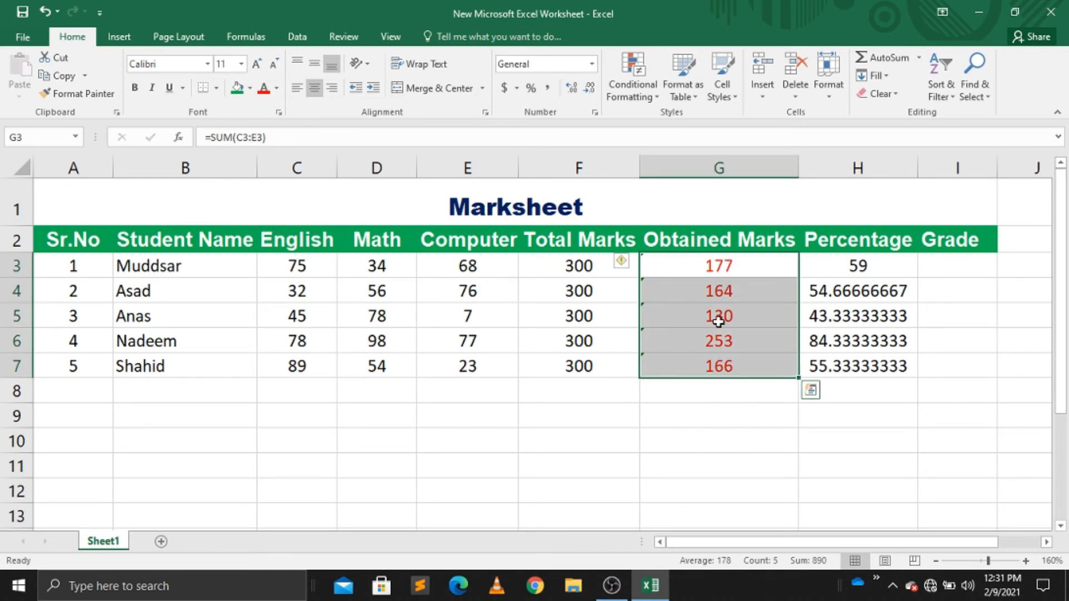
click(952, 268)
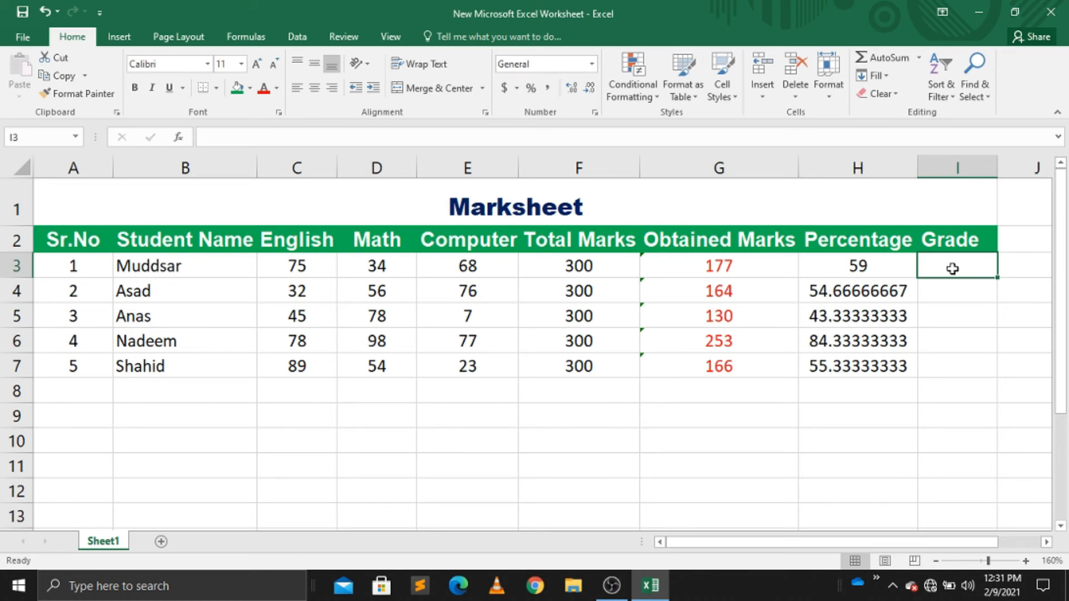
double_click(953, 269)
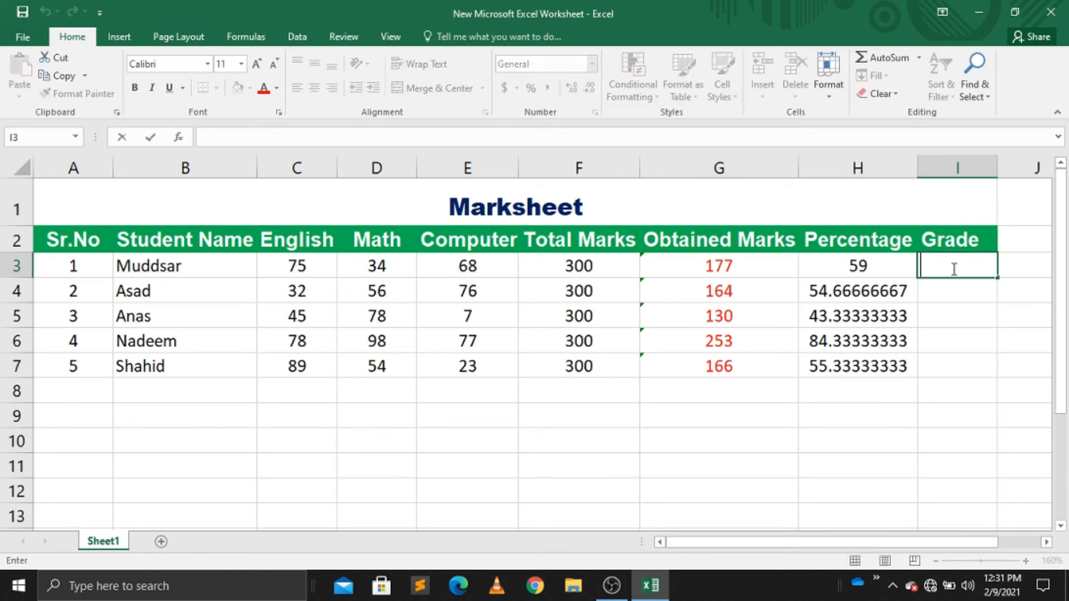
click(219, 135)
click(937, 273)
text(dsdsd)
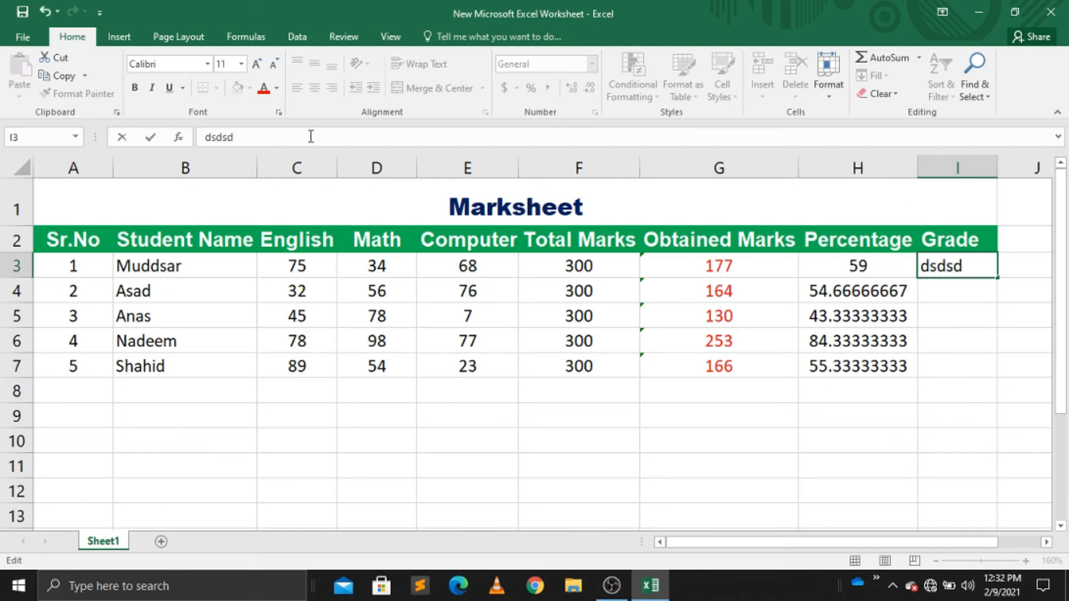
click(234, 137)
double_click(964, 263)
key(BackSpace)
Replace the placeholder text in Grade cell I3 with the start of a parenthesized IF formula, =(if().
click(219, 136)
text(=)
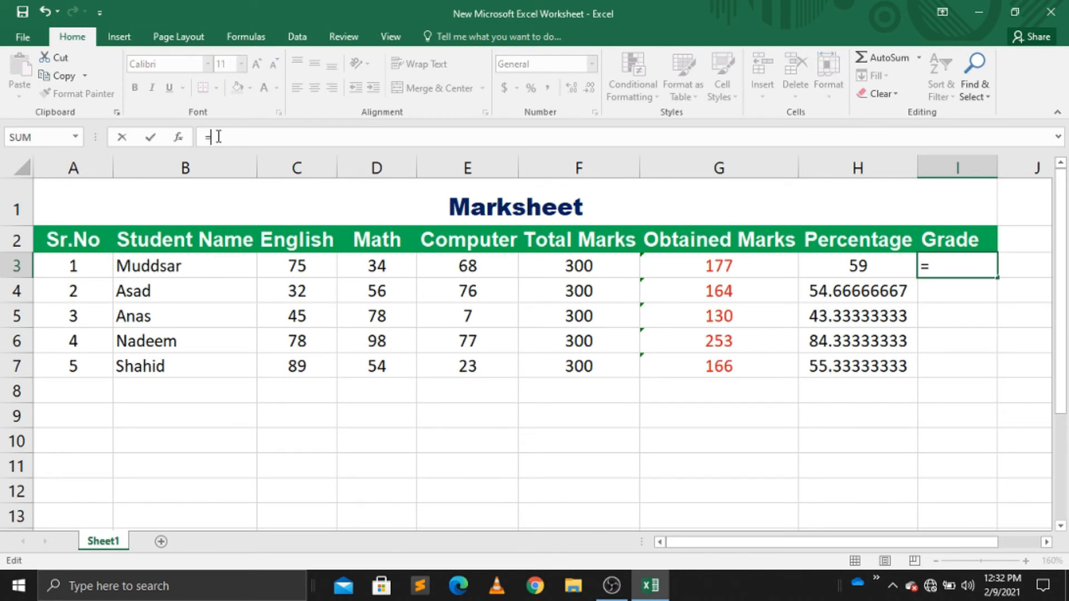
text(())
text(if)
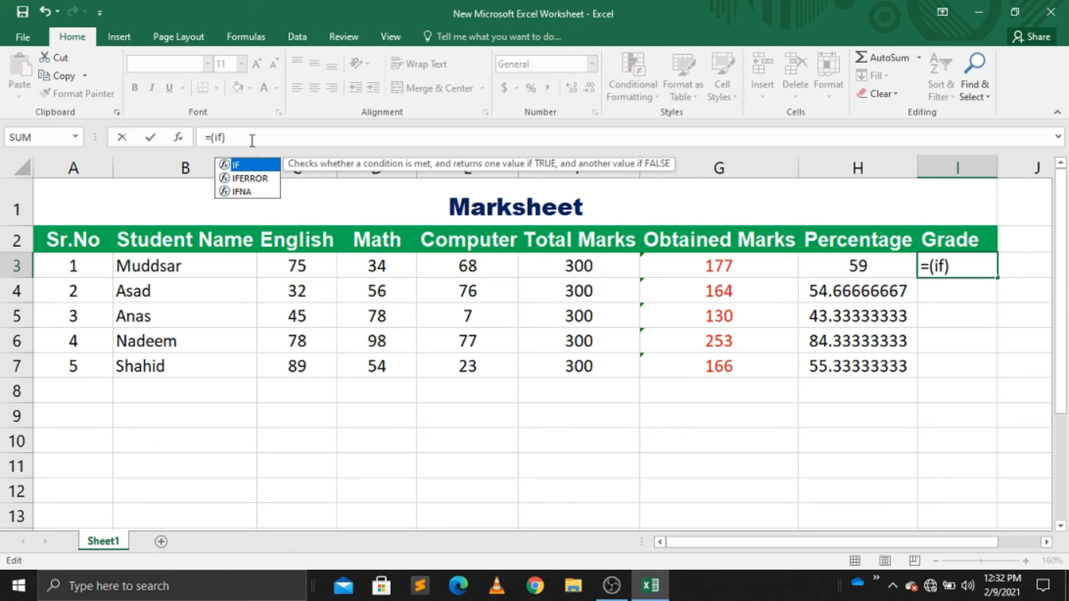
text(()
key(Left)
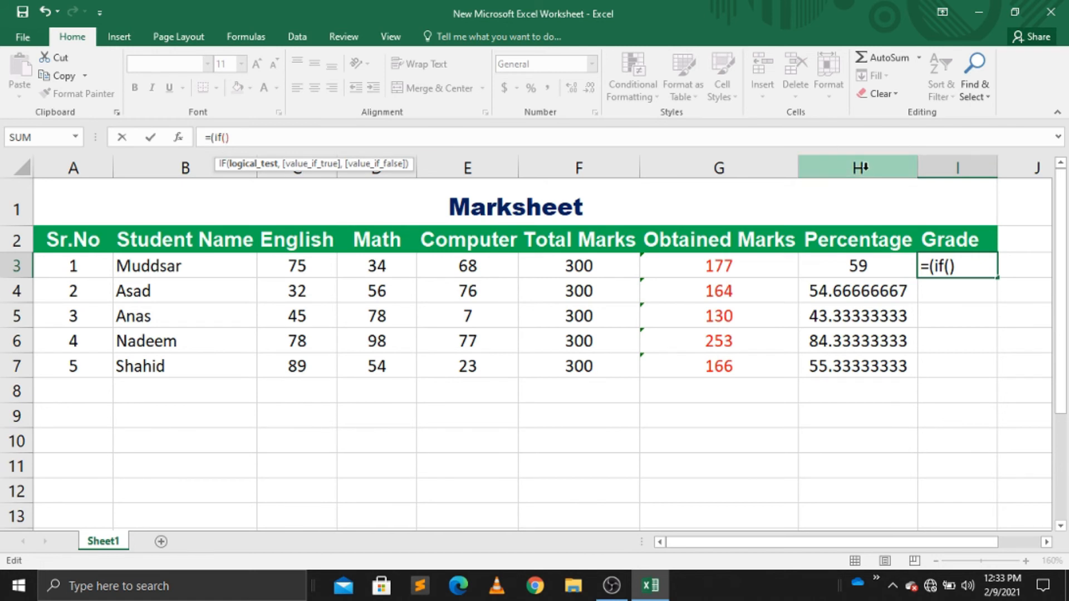
Set the first IF condition in I3 to h3>=80 with "A" as the value if true.
text(h)
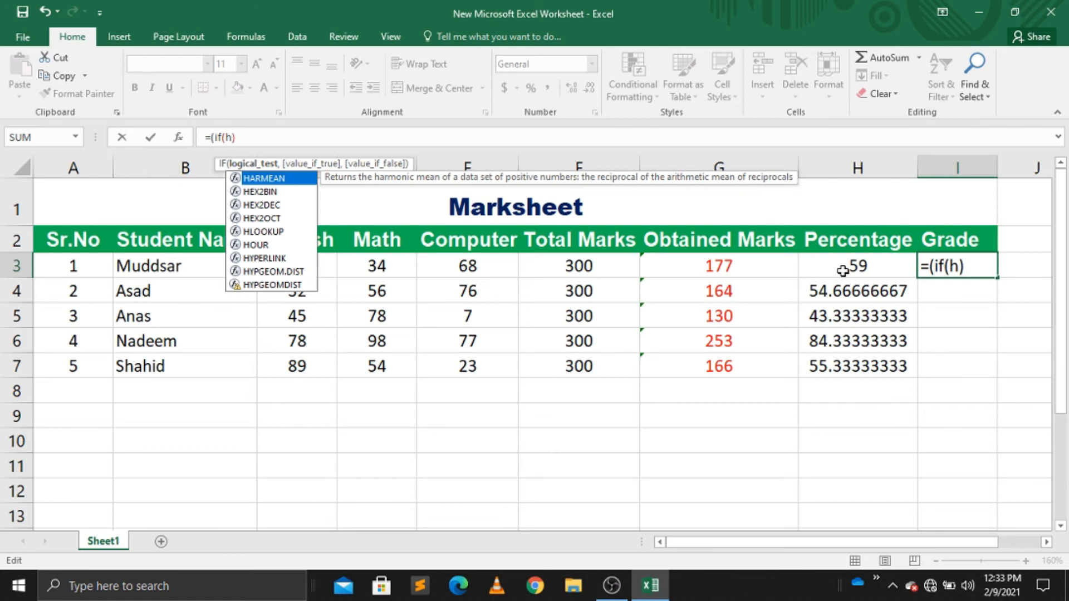
text(3)
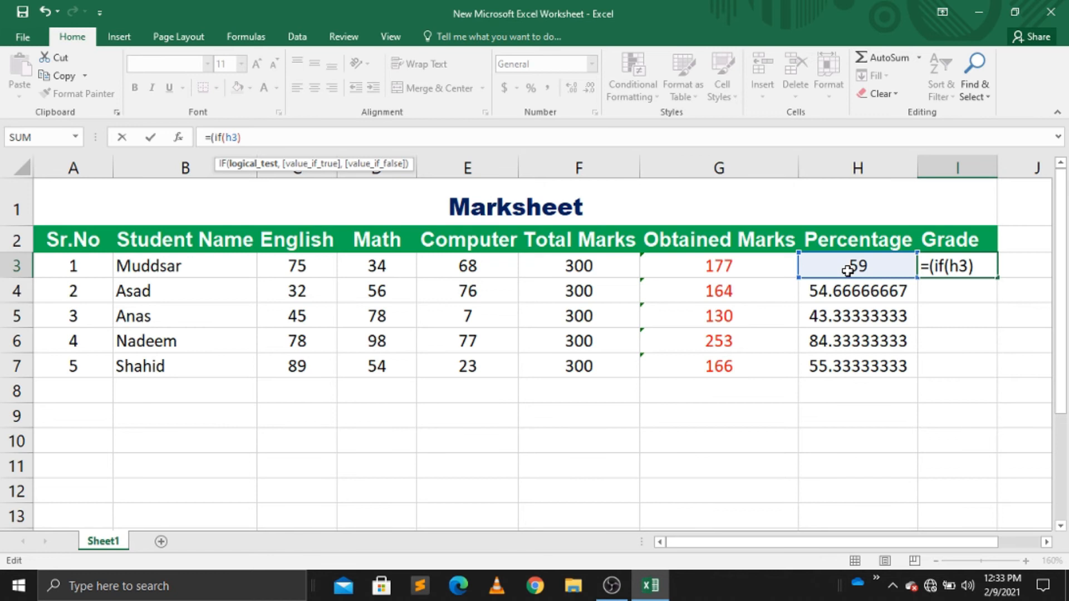
text(>)
text(=80,"")
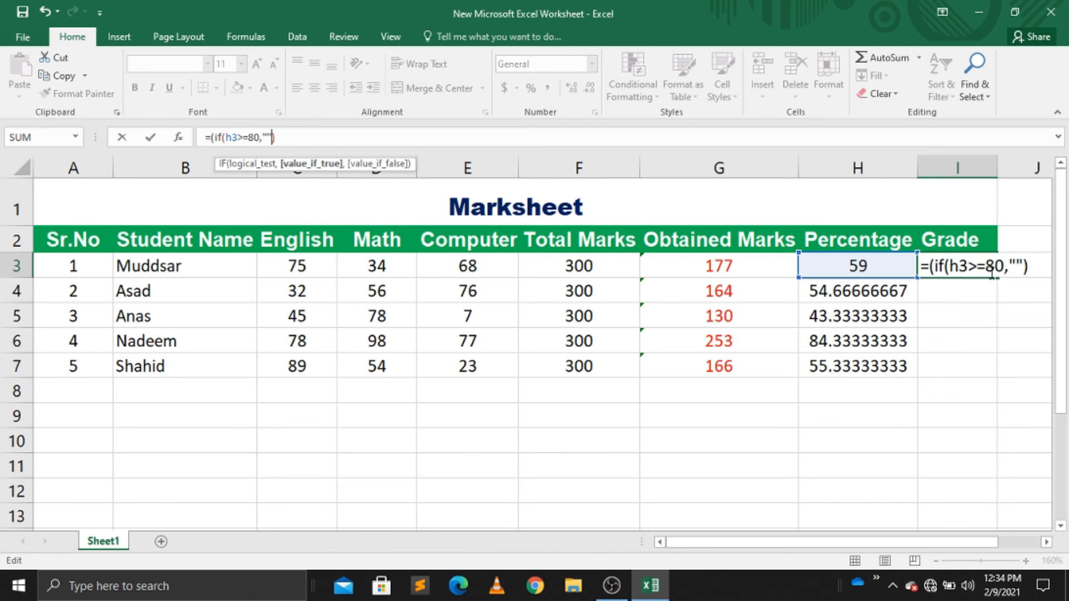
click(1019, 265)
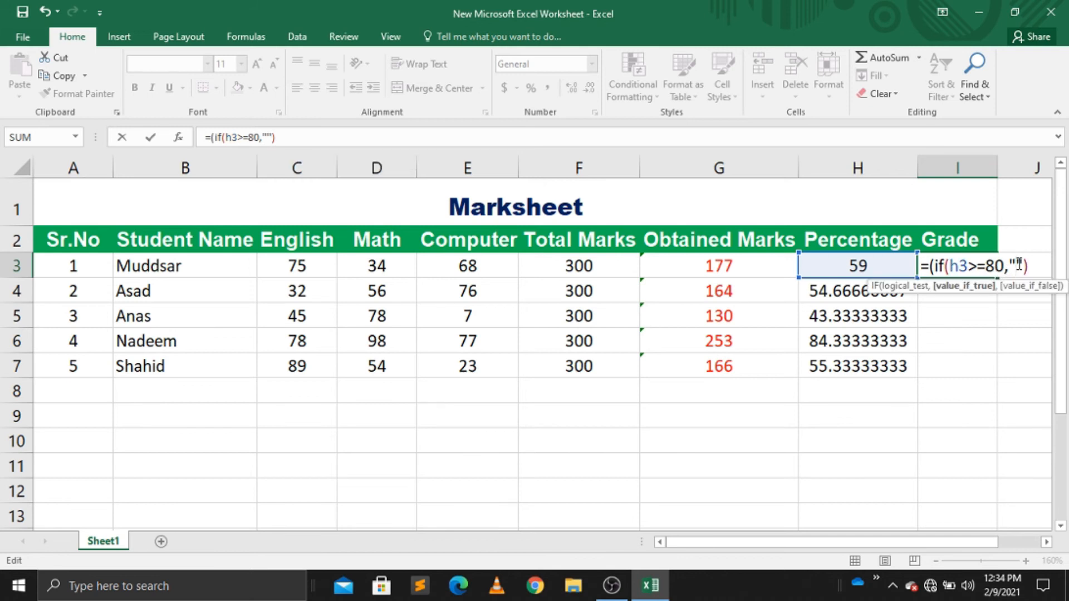
text(A)
Nest a second IF in the I3 formula as the value if false, returning "B" for h3>=70.
click(279, 137)
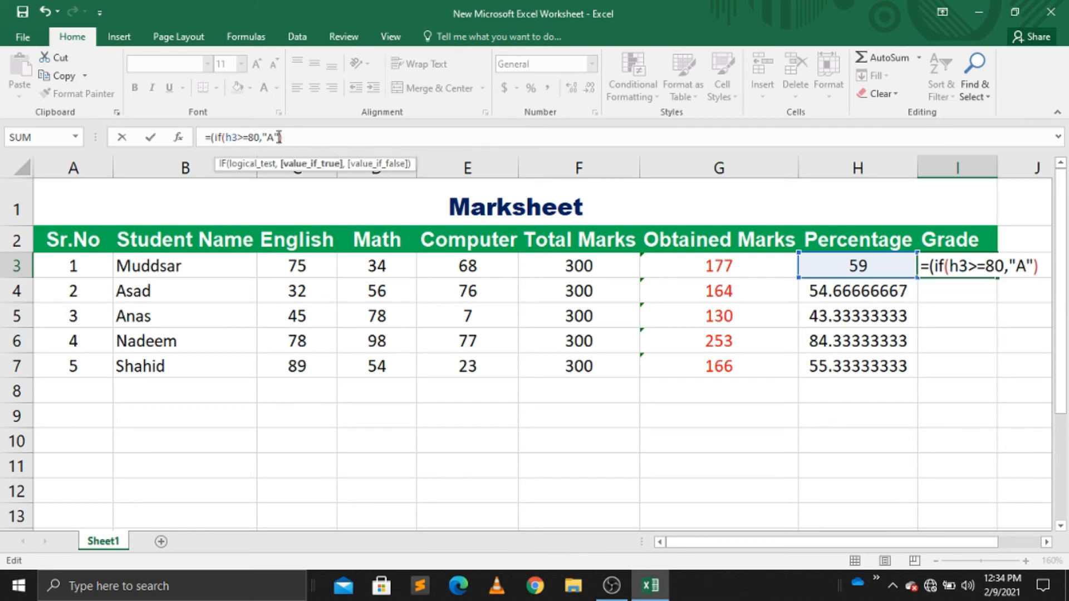
text(,)
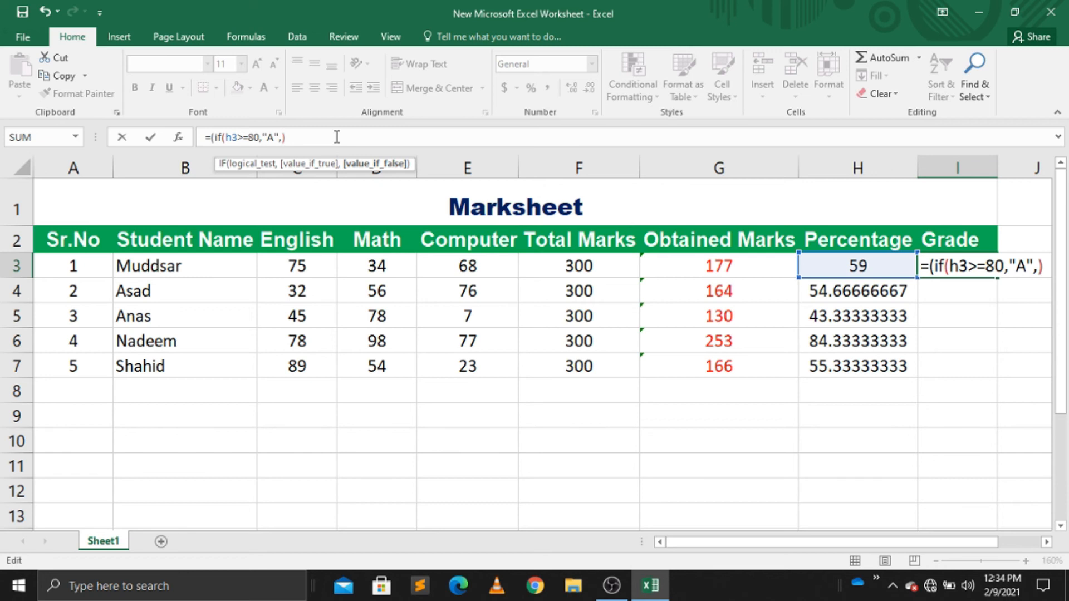
text(if)
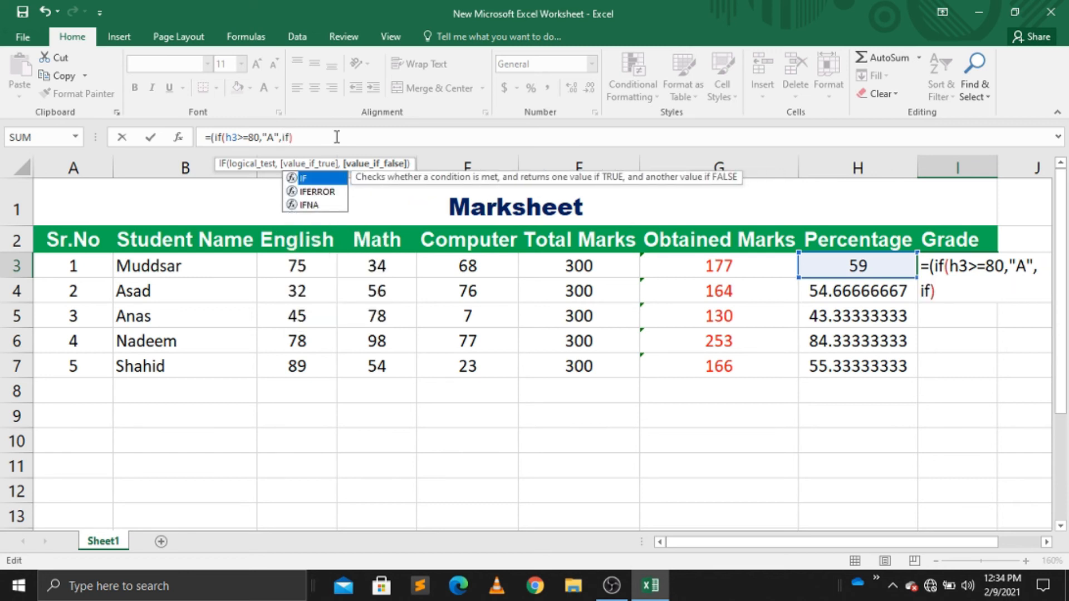
text(()
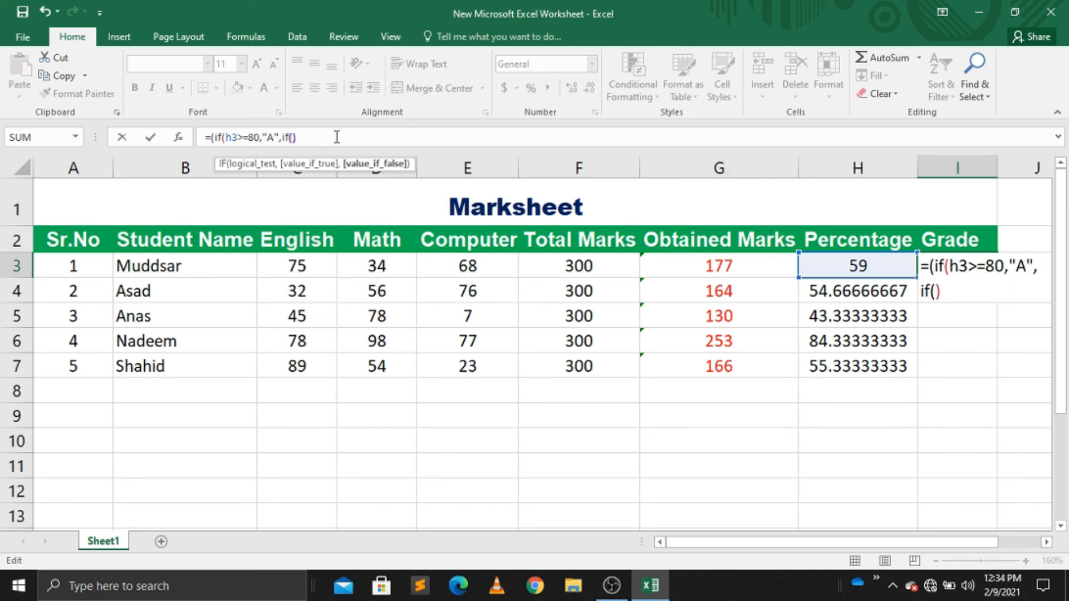
key(Left)
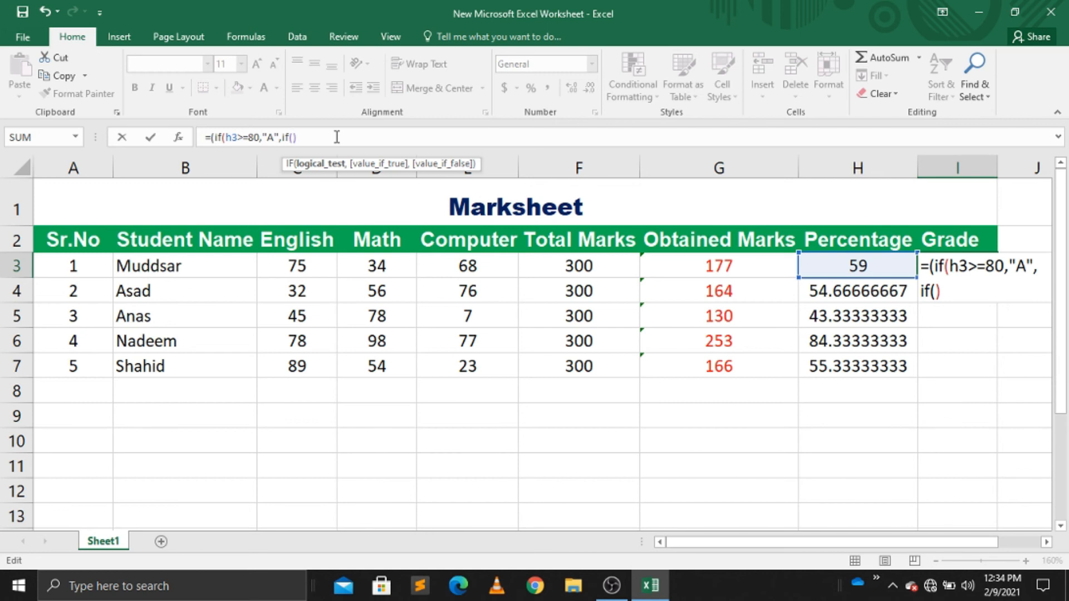
text(h3)
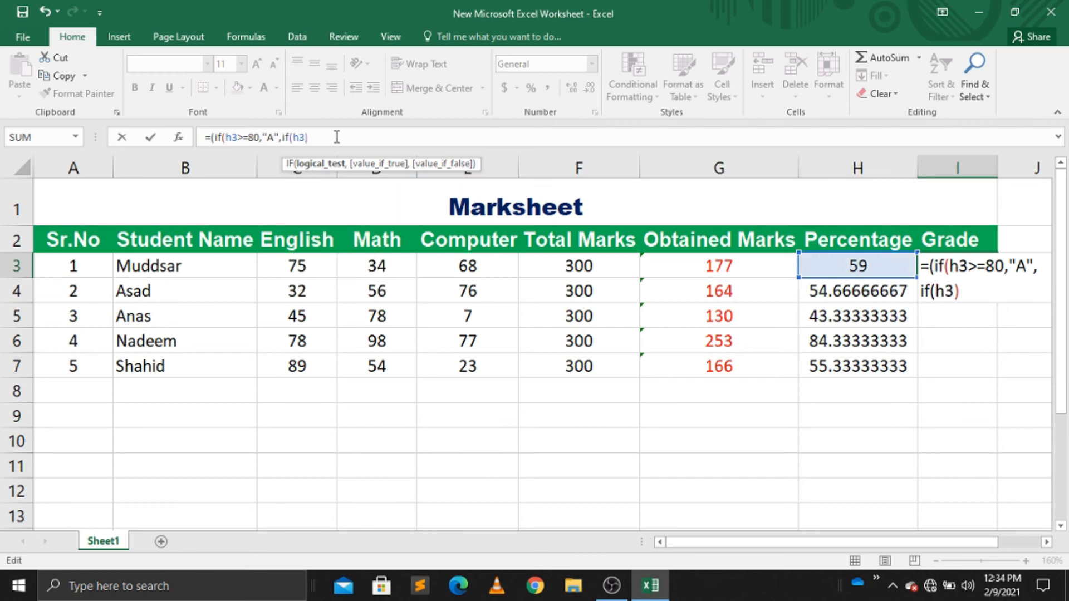
text(>=70,"")
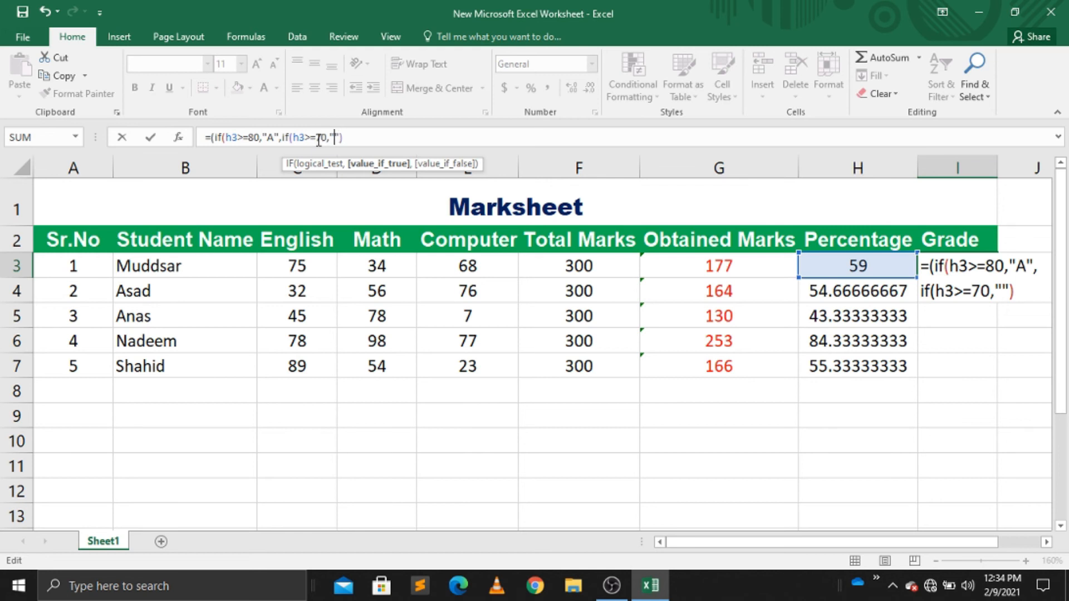
text(B)
Nest a third IF after the "B" result in the grade formula, returning "C" for h3>=60.
key(Right)
text(,)
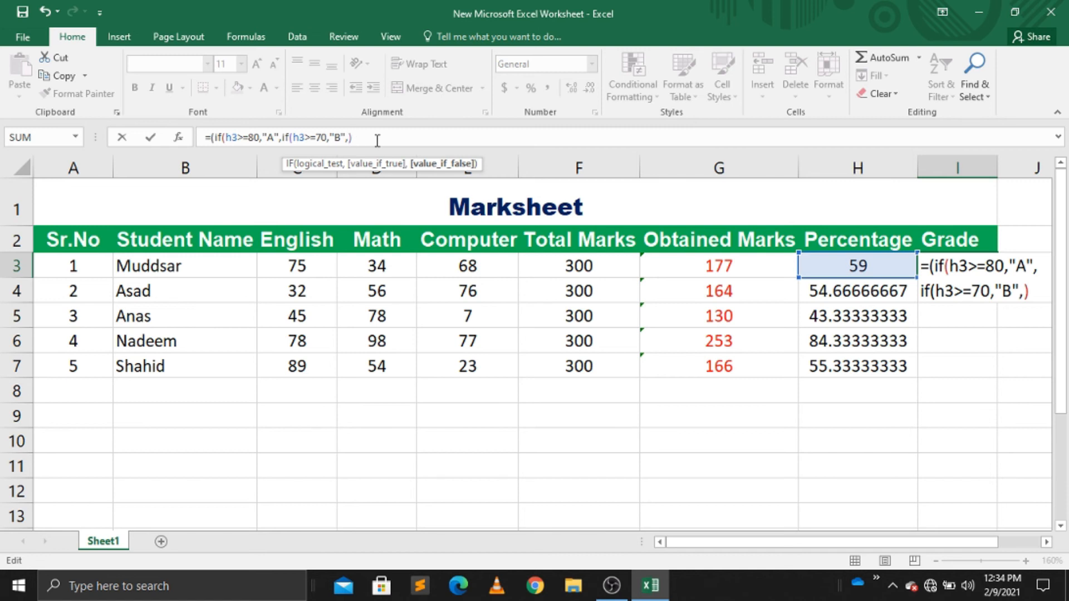
text(if)
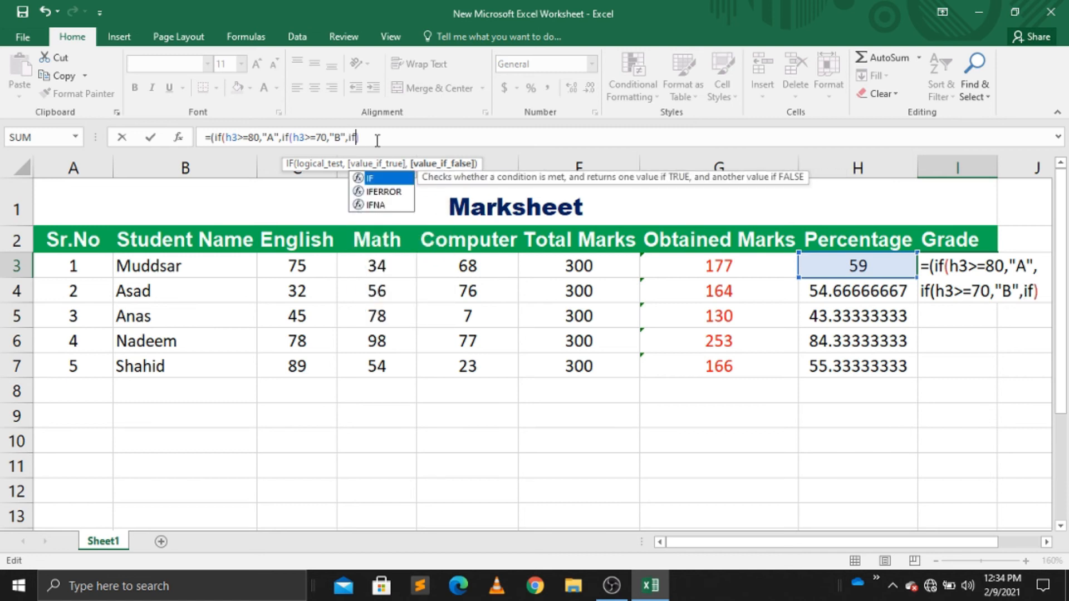
text(())
key(Left)
text(h3)
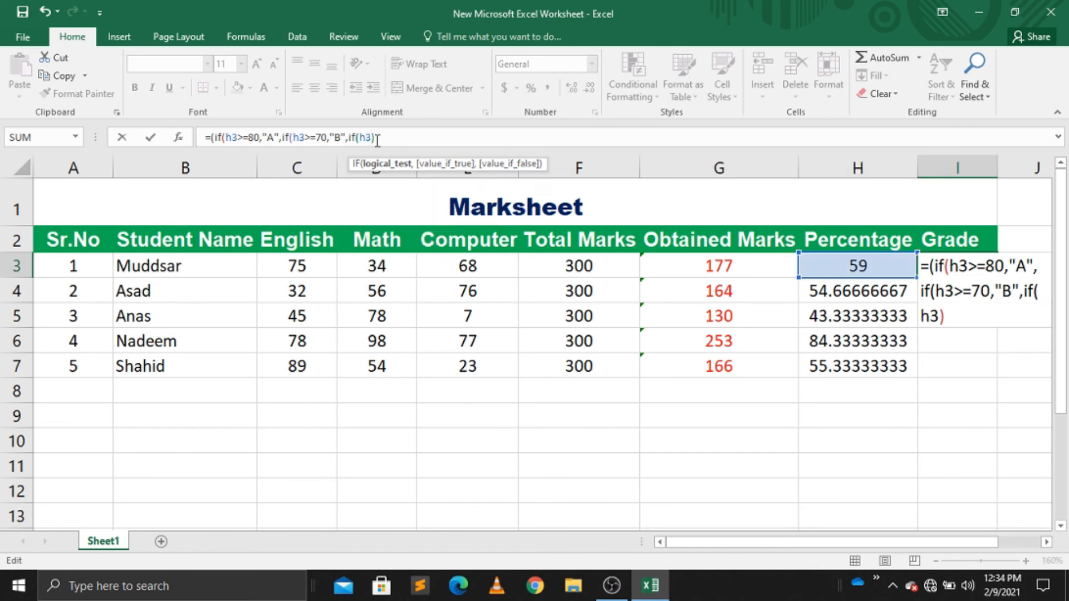
text(>=60)
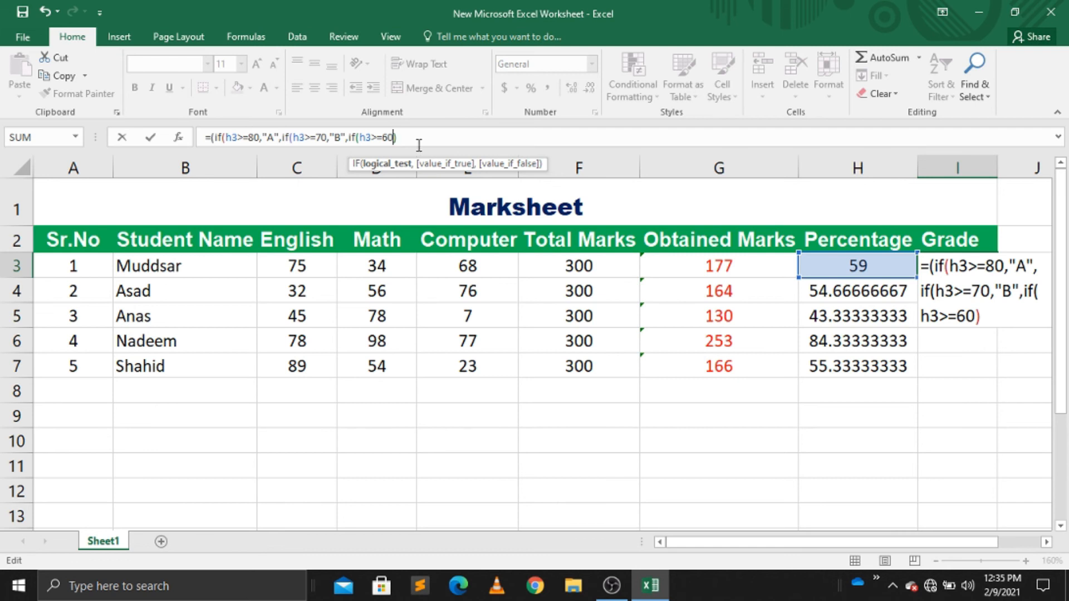
text(,"")
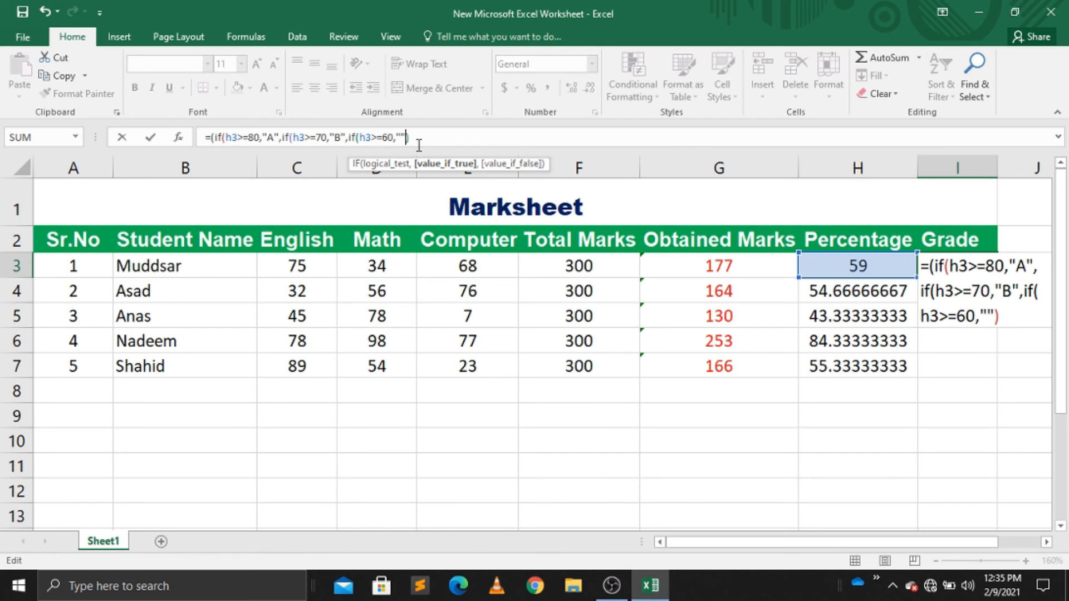
click(402, 137)
text(C)
Nest a fourth IF after the "C" result in the grade formula, returning "D" for h3>=50.
key(Right)
text(,)
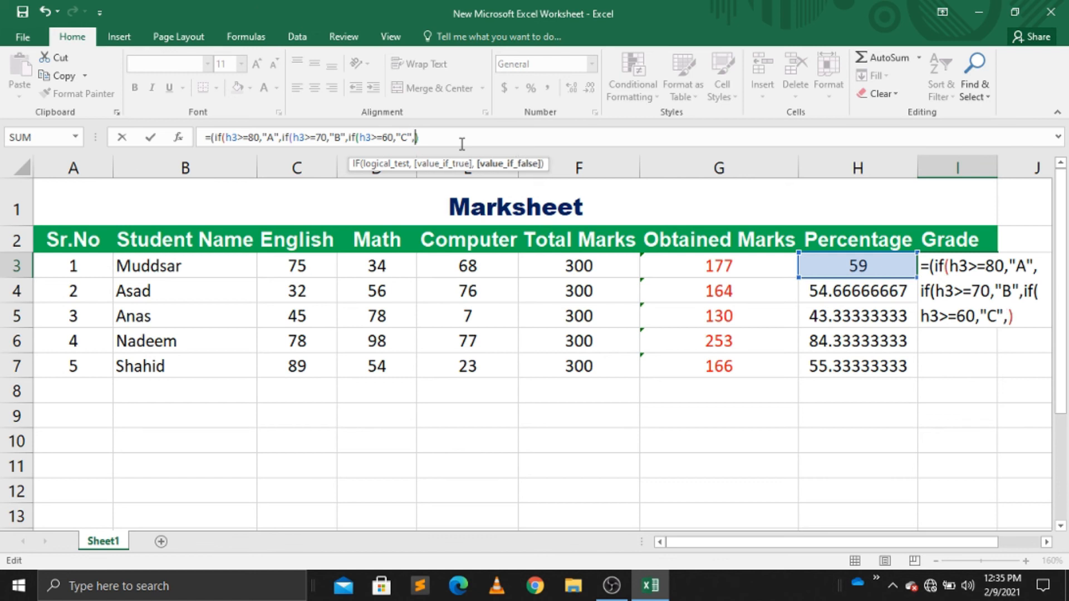
text(if)
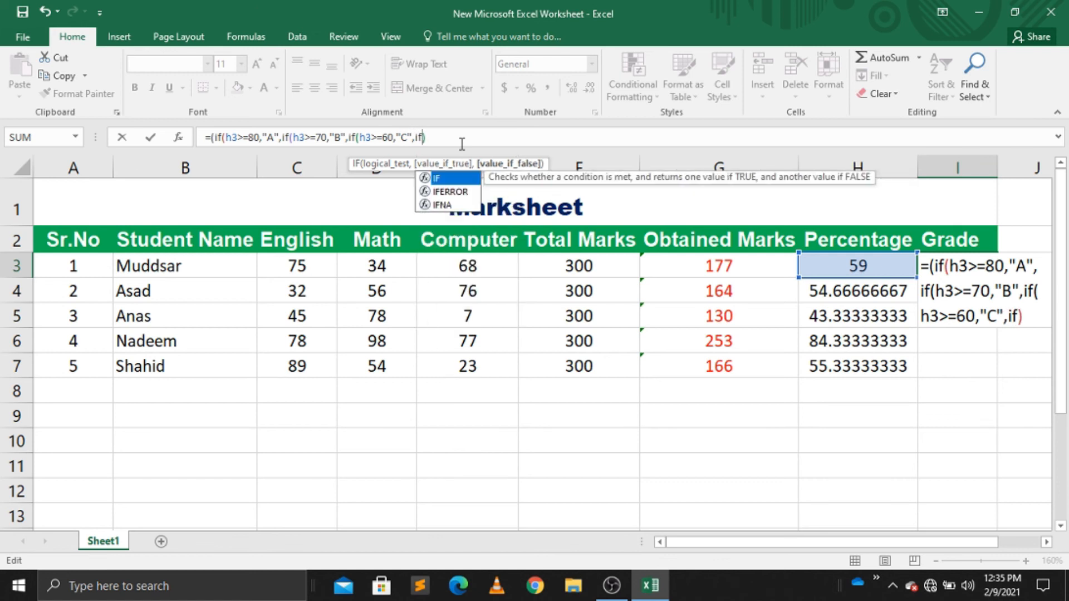
text(()
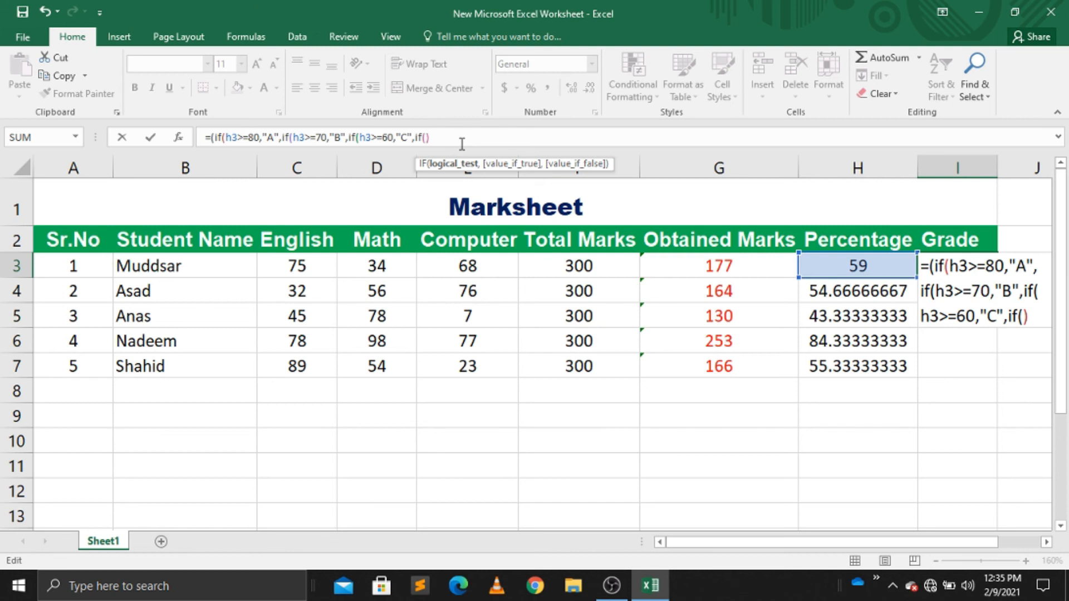
text(h3)
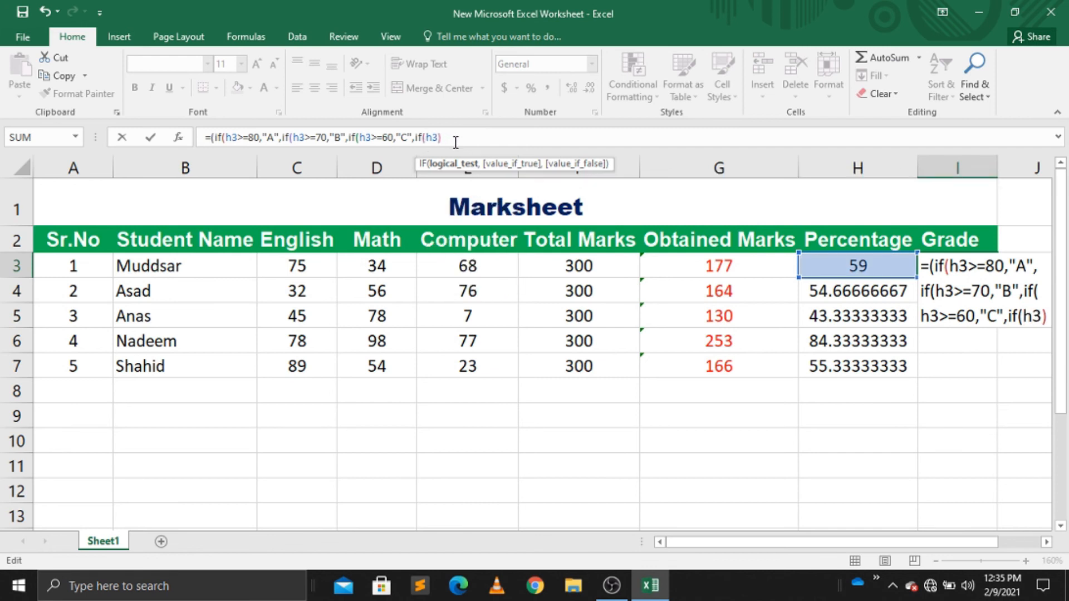
text(>=50)
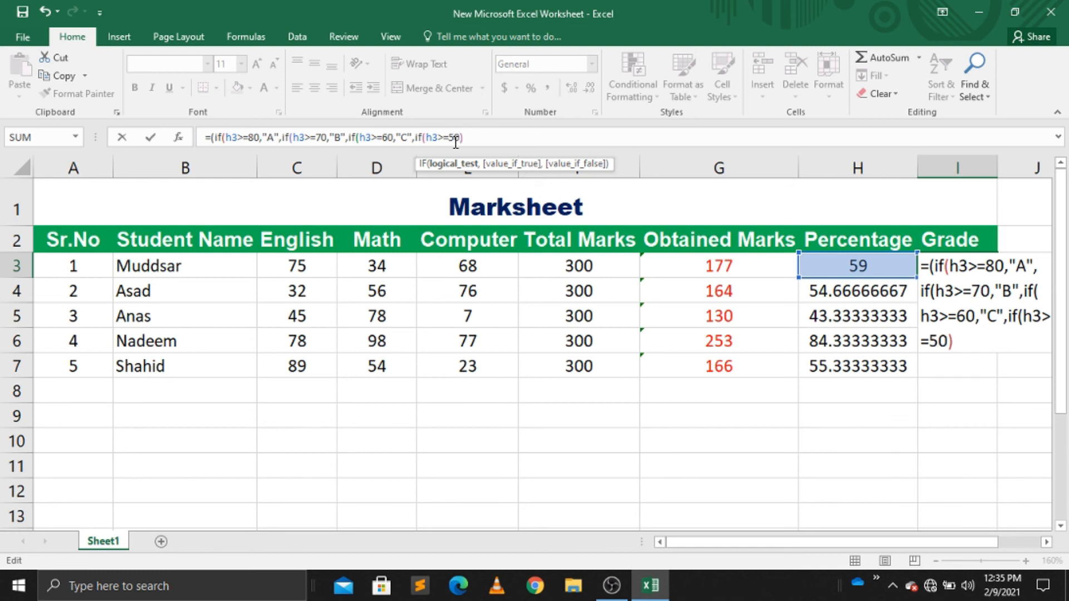
text(,"")
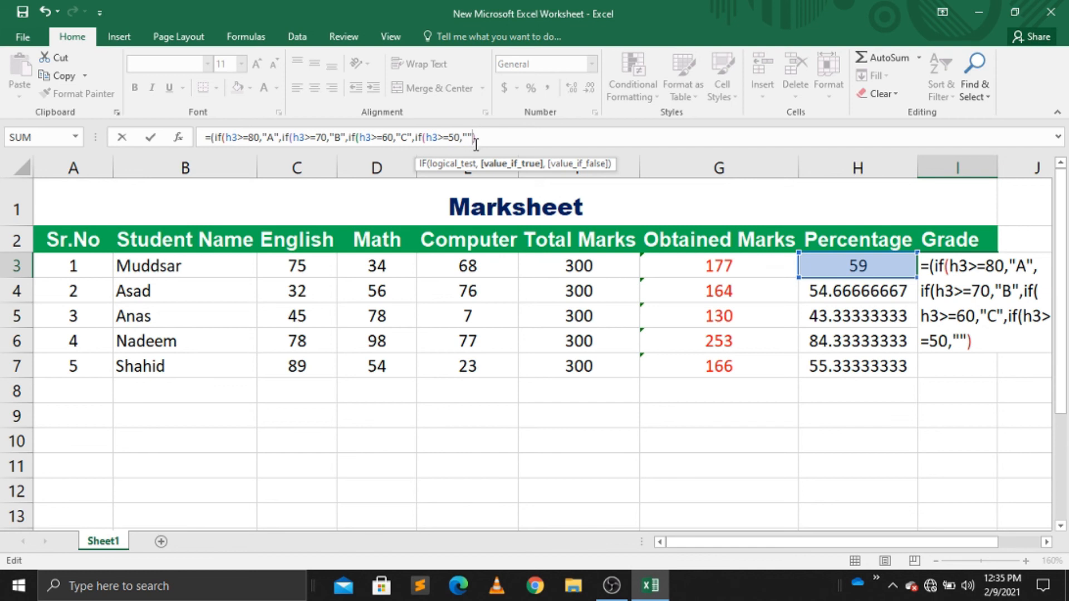
key(Left)
text(D)
Nest a final IF after the "D" result in the grade formula, returning "fail" for h3<=49.
key(Right)
text(,)
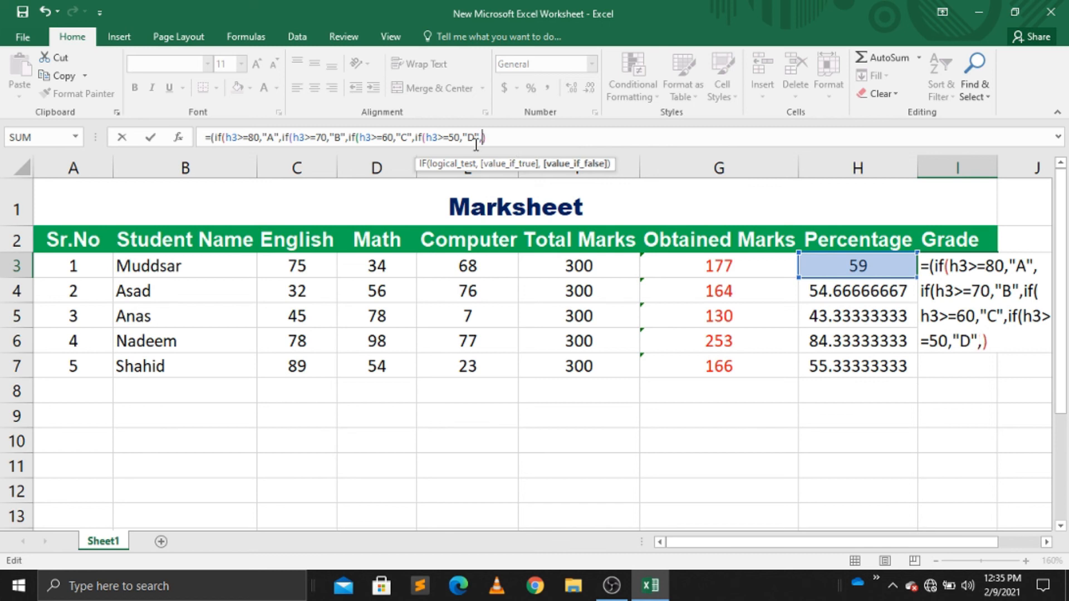
text(if)
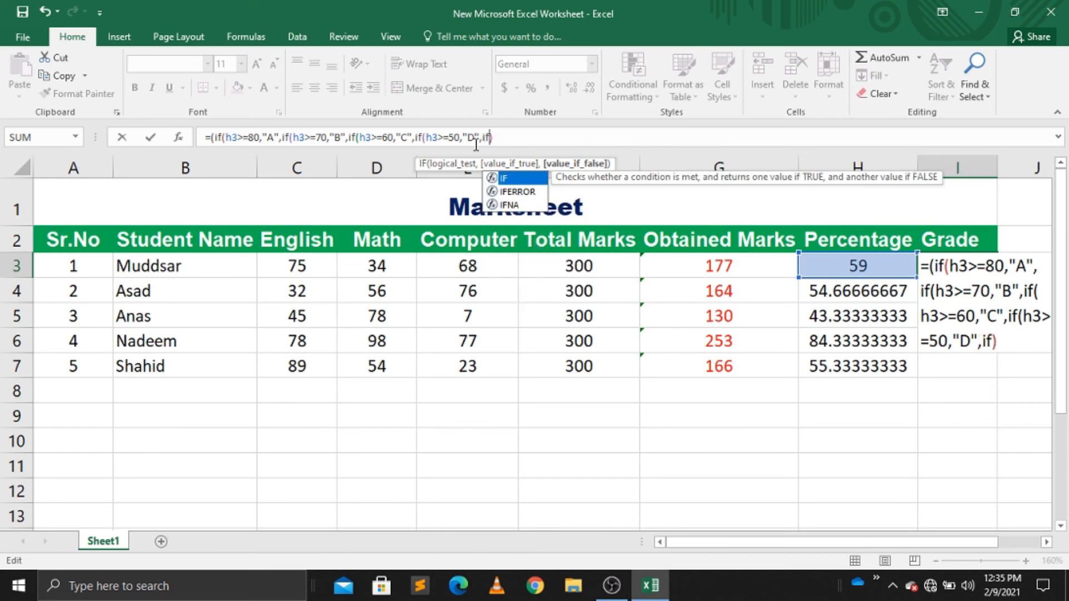
text(()
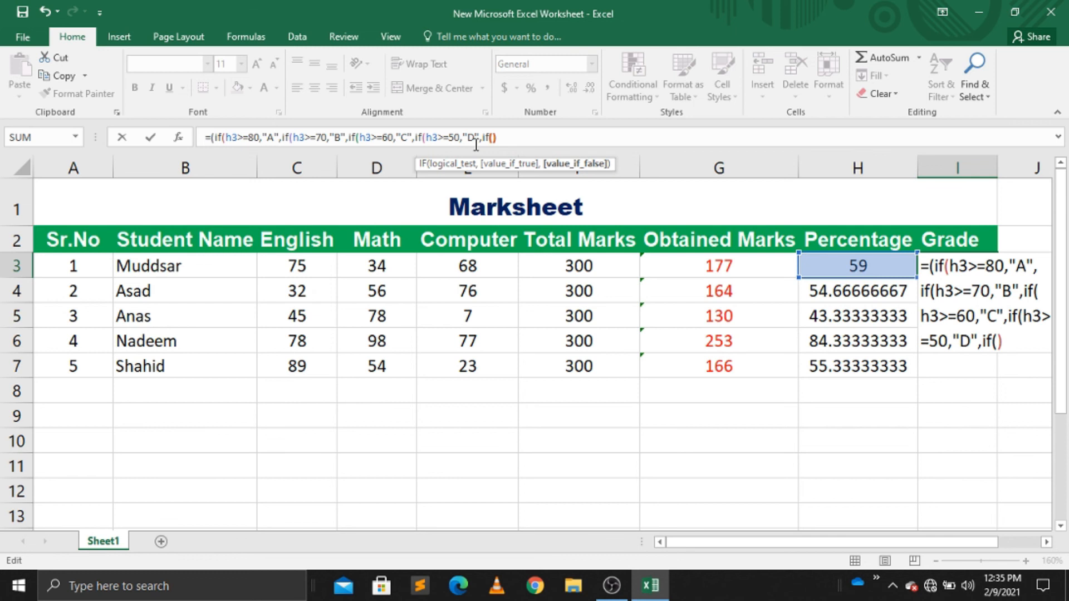
text(h3)
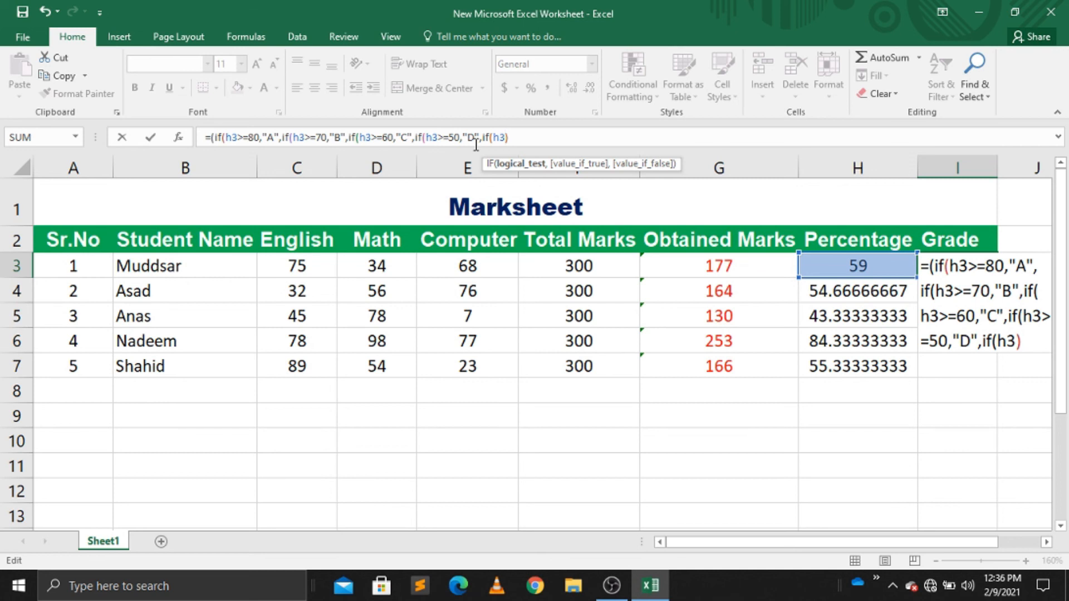
text(<=49)
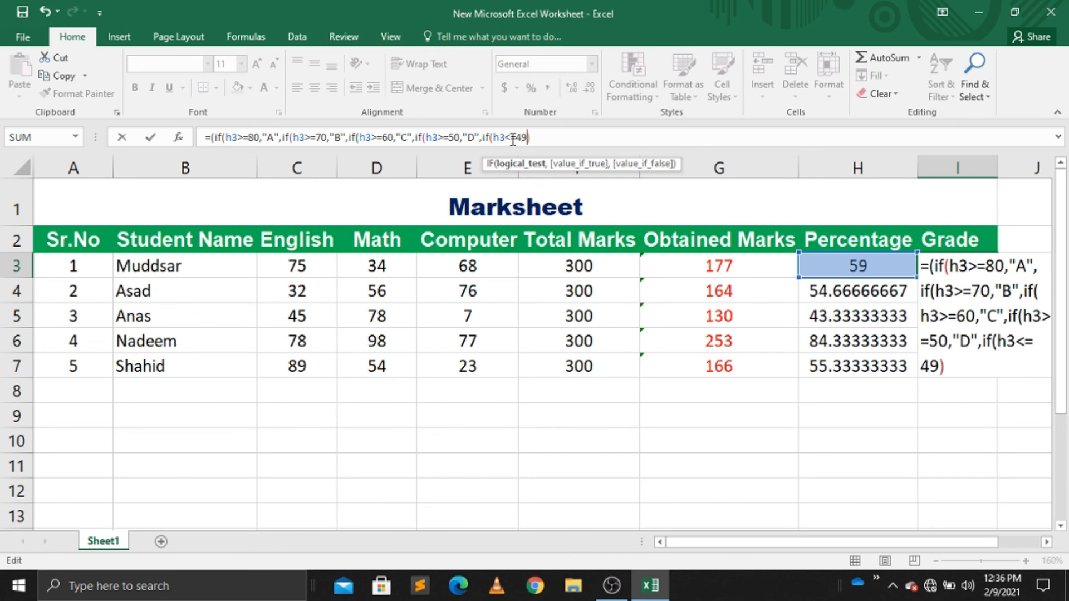
text(,"")
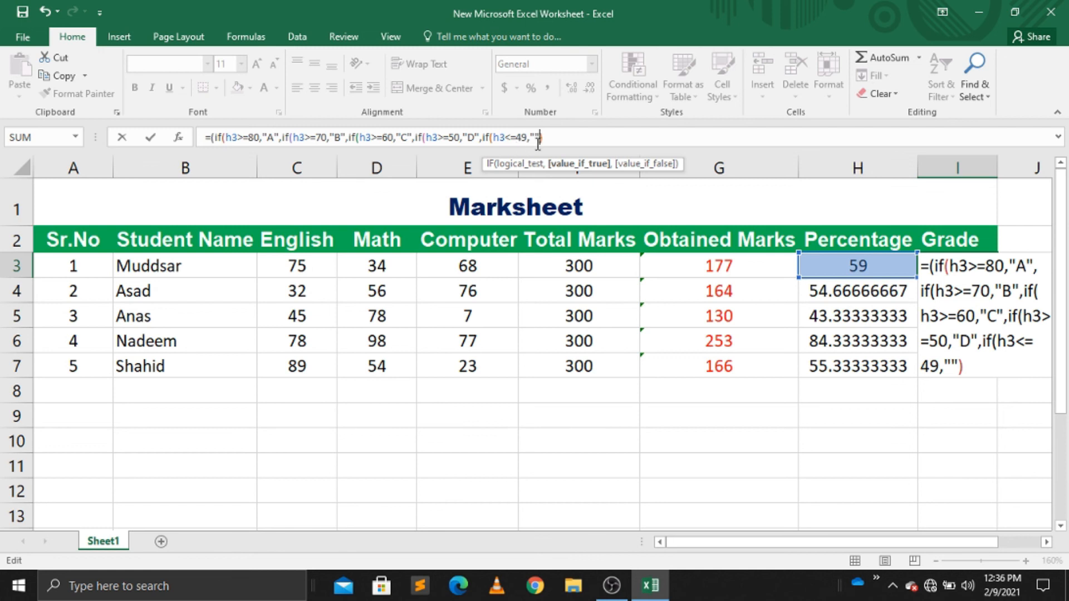
click(536, 137)
text(fail)
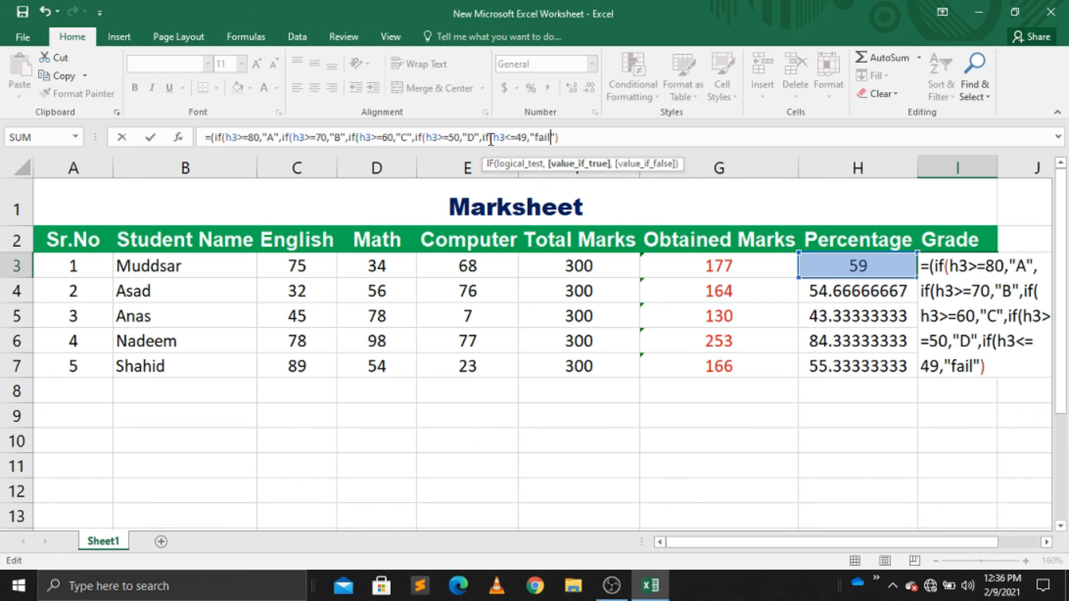
Complete the grade formula in I3 with five more closing parentheses at its end and enter it.
click(566, 136)
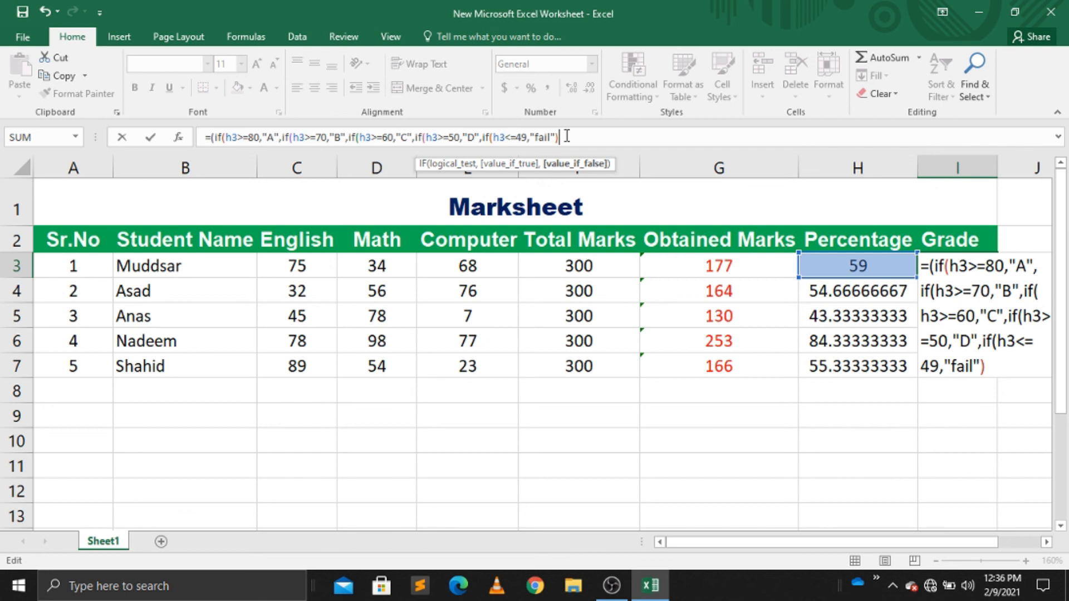
text())))))
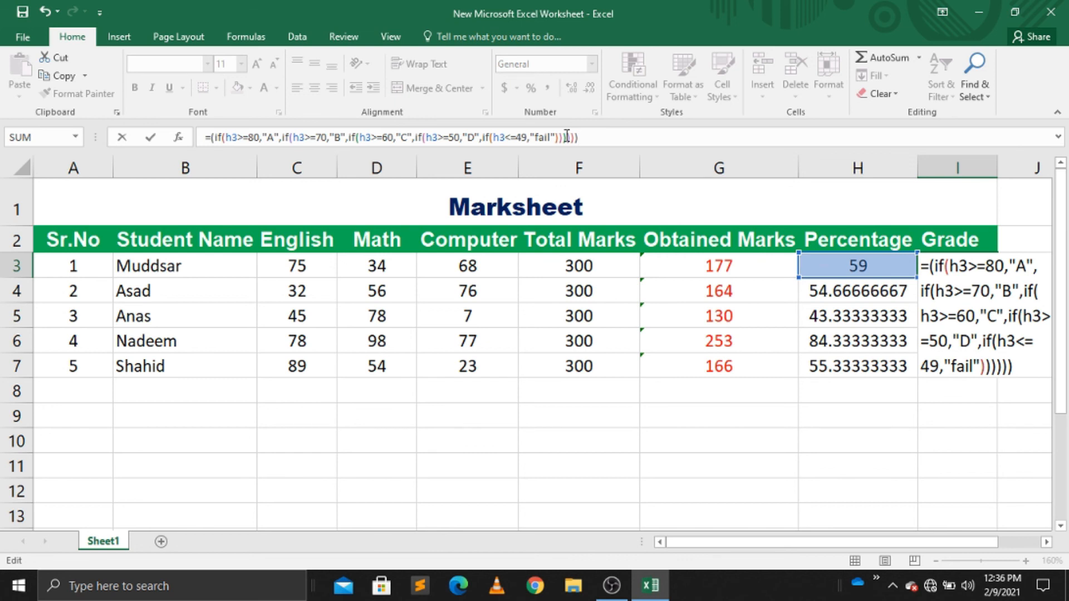
key(Return)
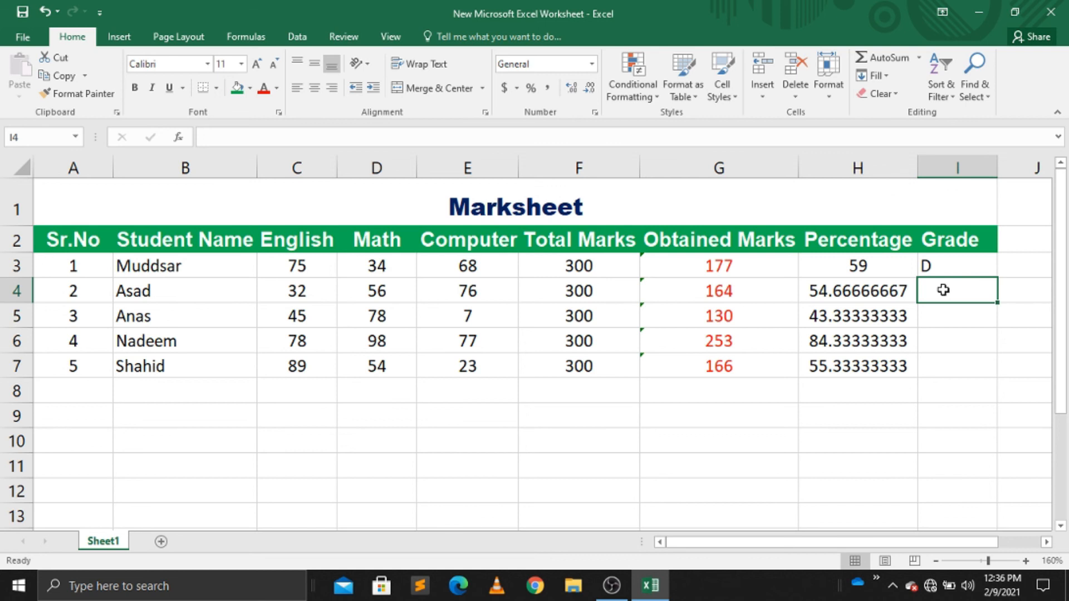
Fill the grade formula from I3 down to I7 and check the copied formulas in I5 and I6.
click(953, 265)
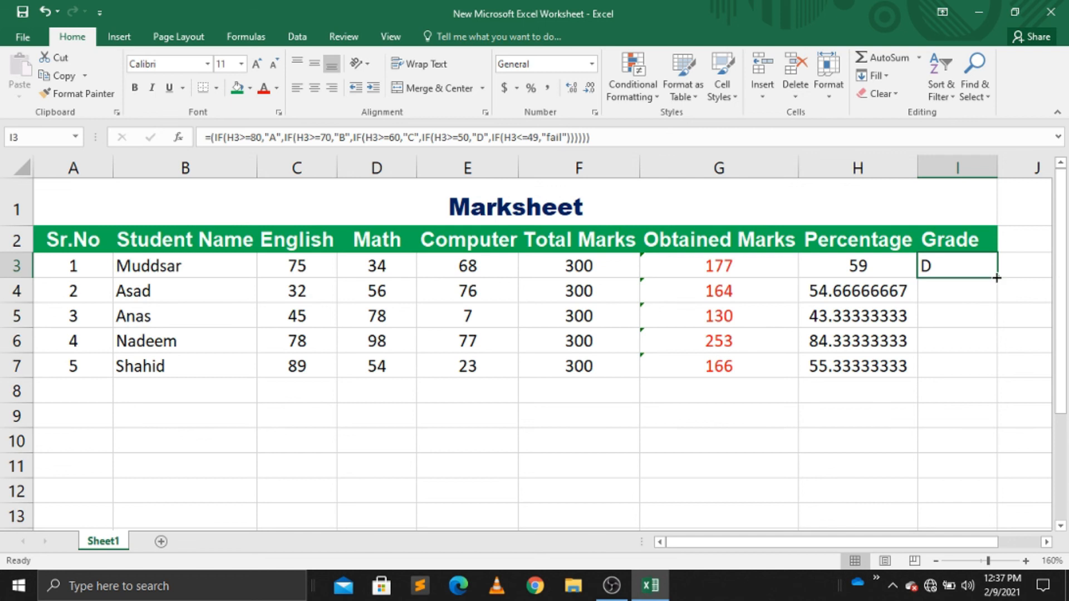
drag(996, 278, 986, 371)
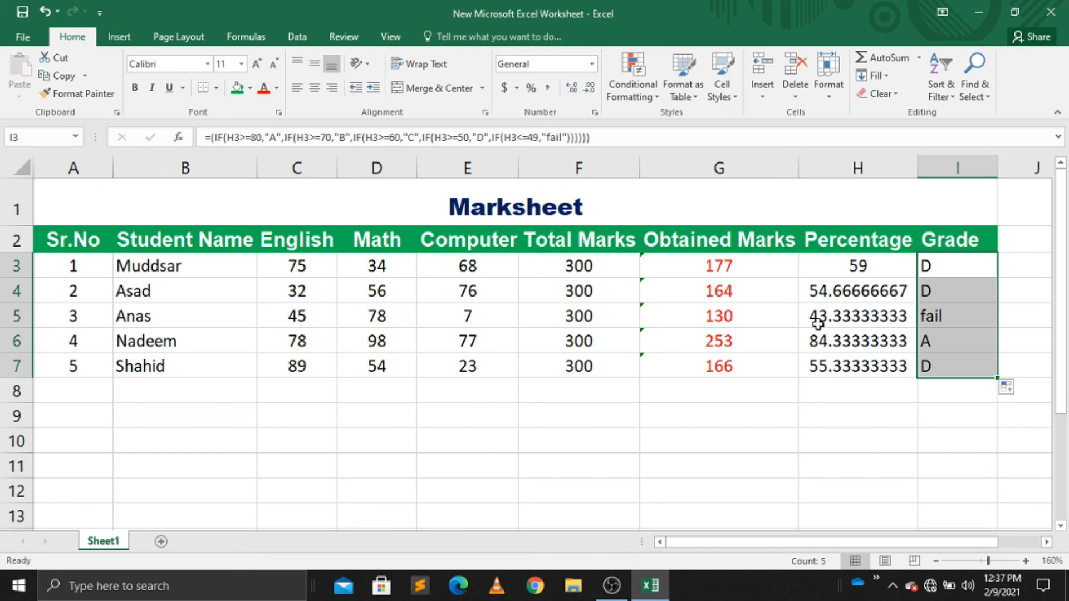
click(936, 317)
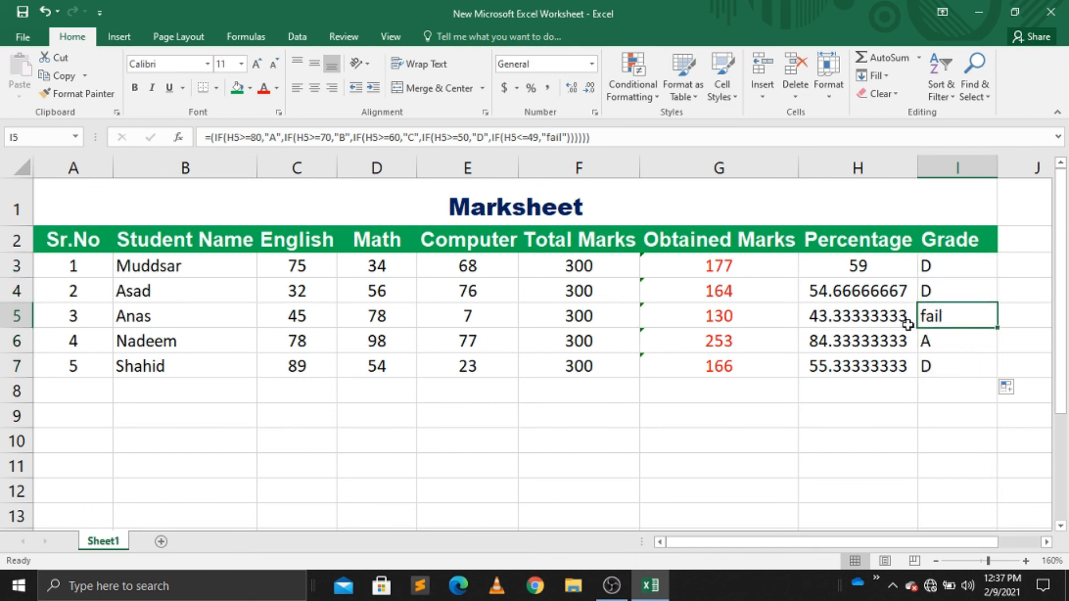
click(927, 339)
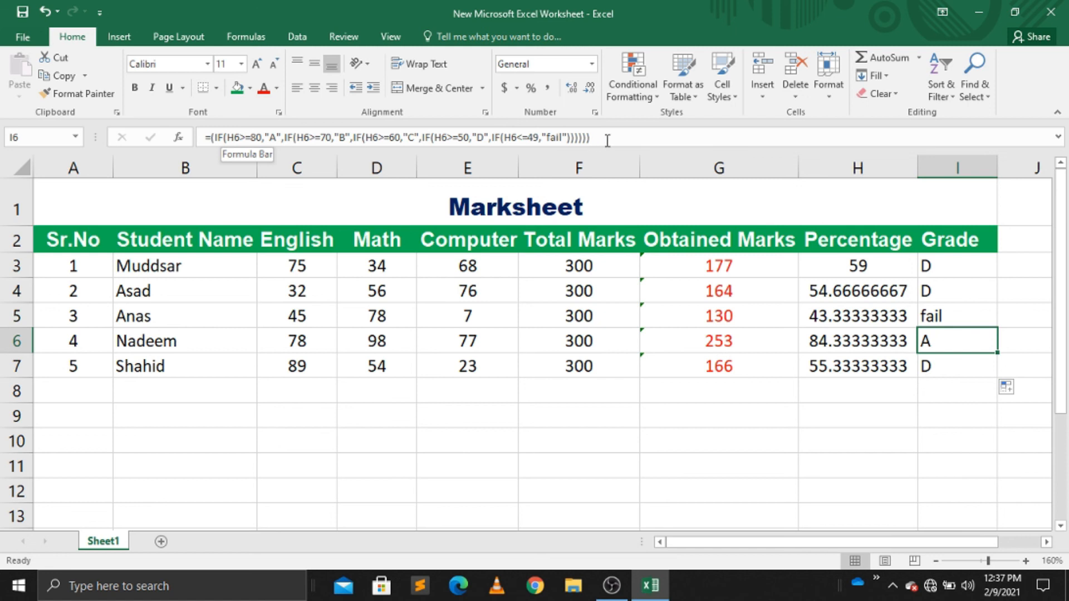
Center the contents of the whole Grade column horizontally.
click(953, 242)
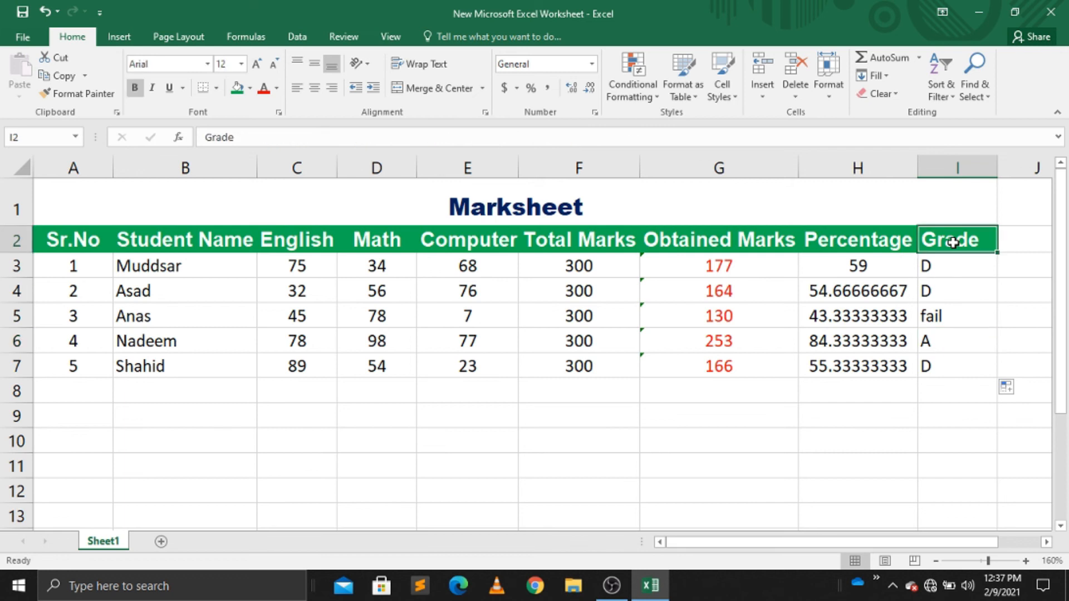
click(945, 280)
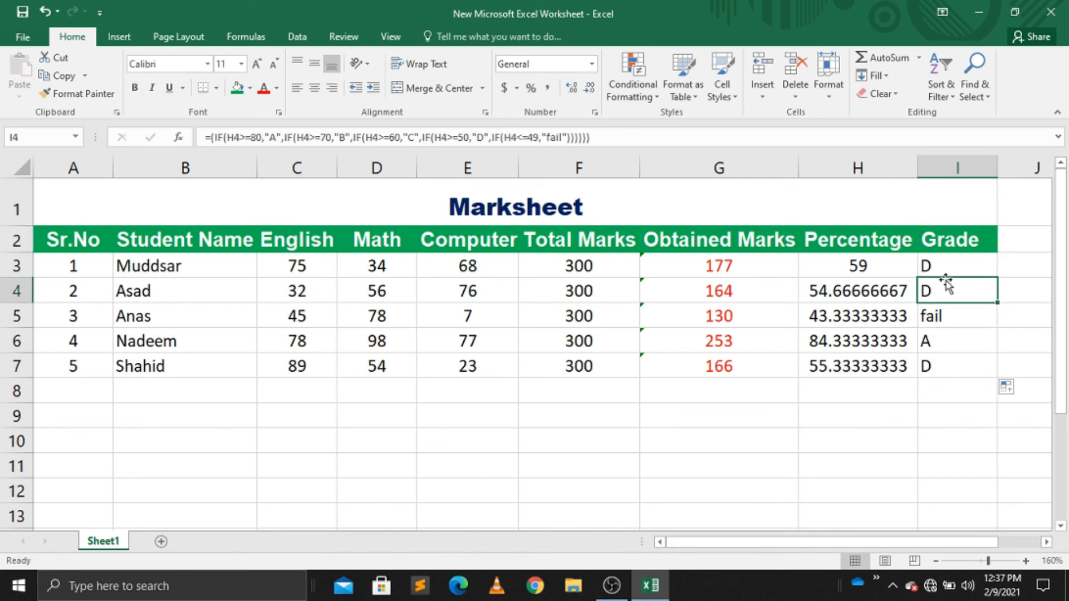
click(946, 248)
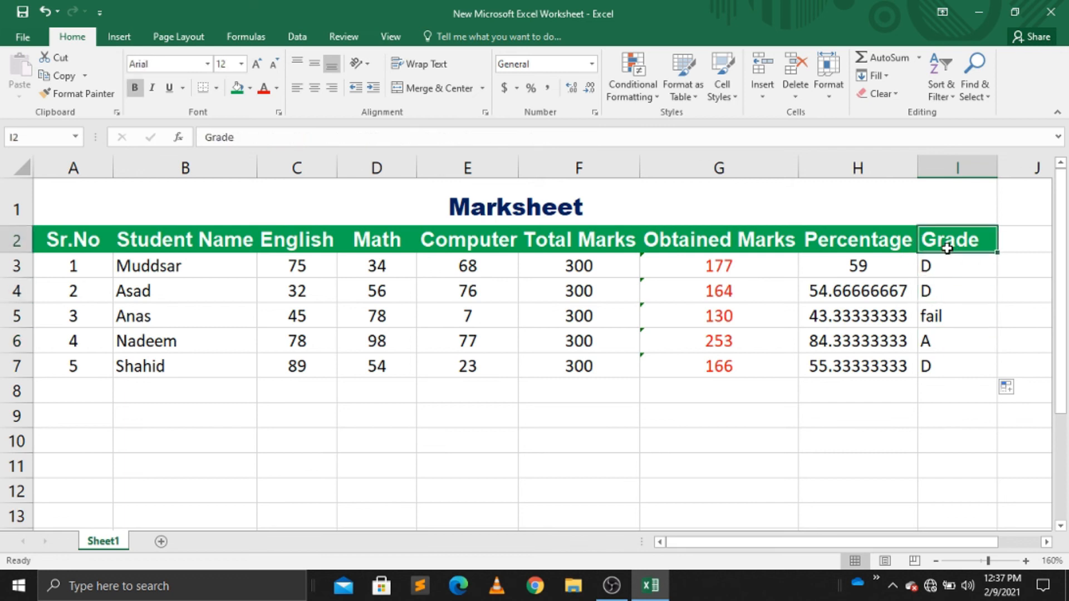
click(955, 167)
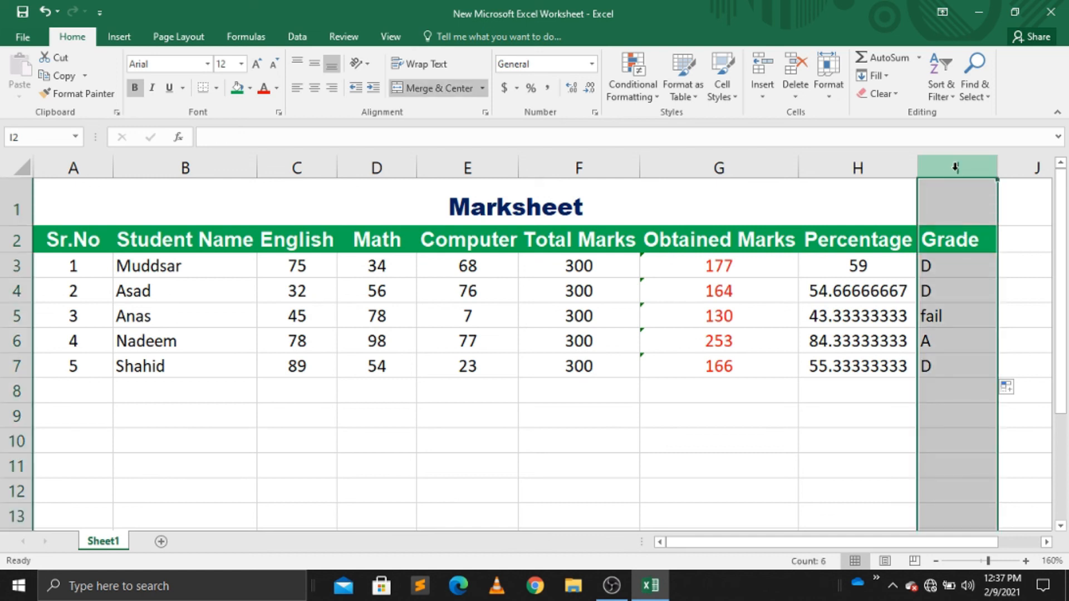
click(315, 88)
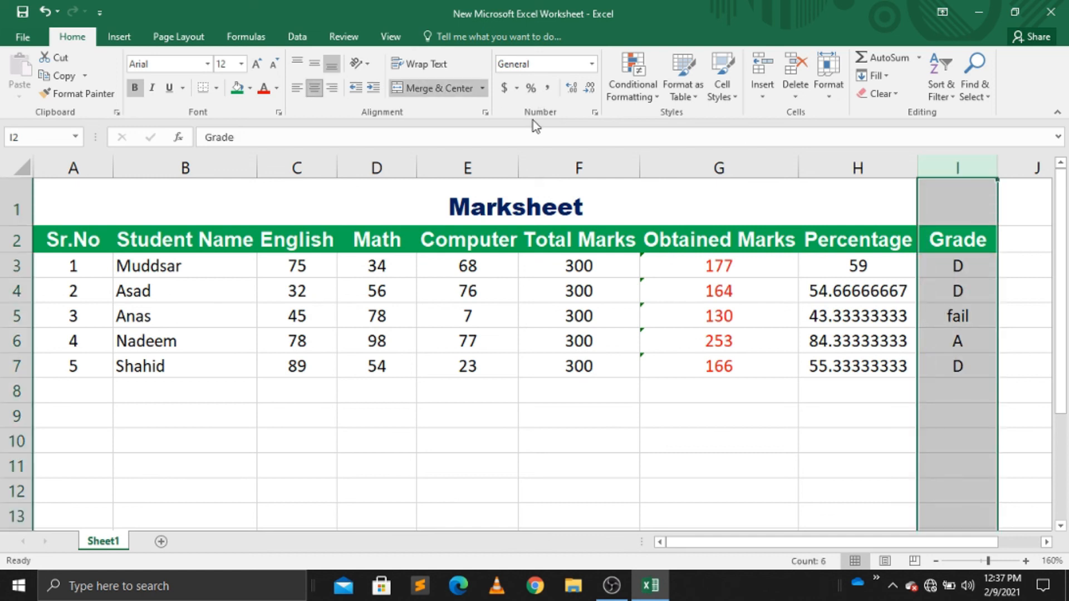
click(965, 367)
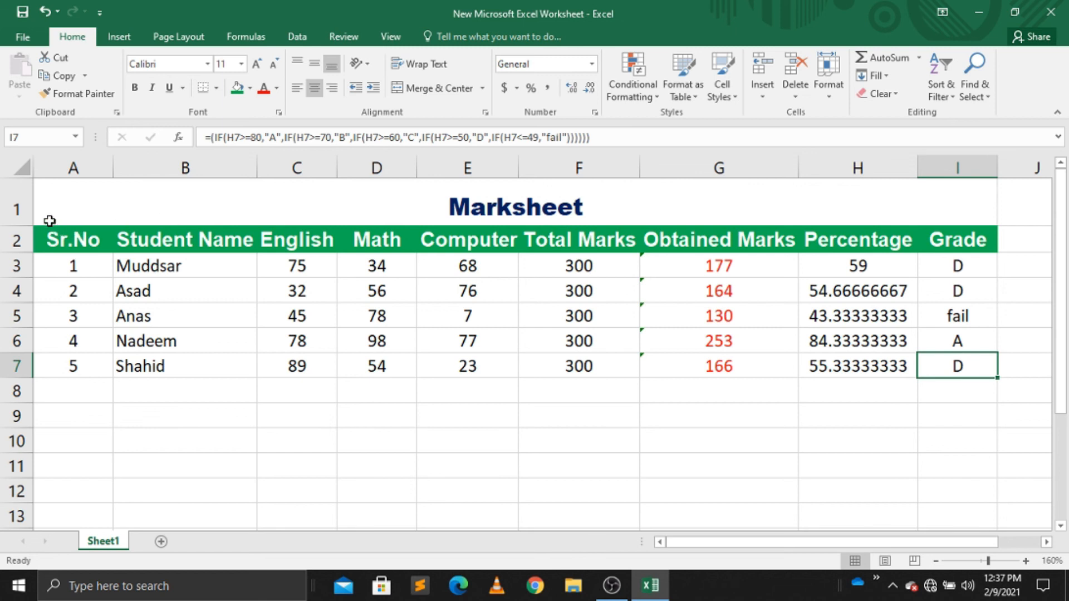
Apply all borders to the entire marksheet, from the title in A1 to I7.
click(81, 190)
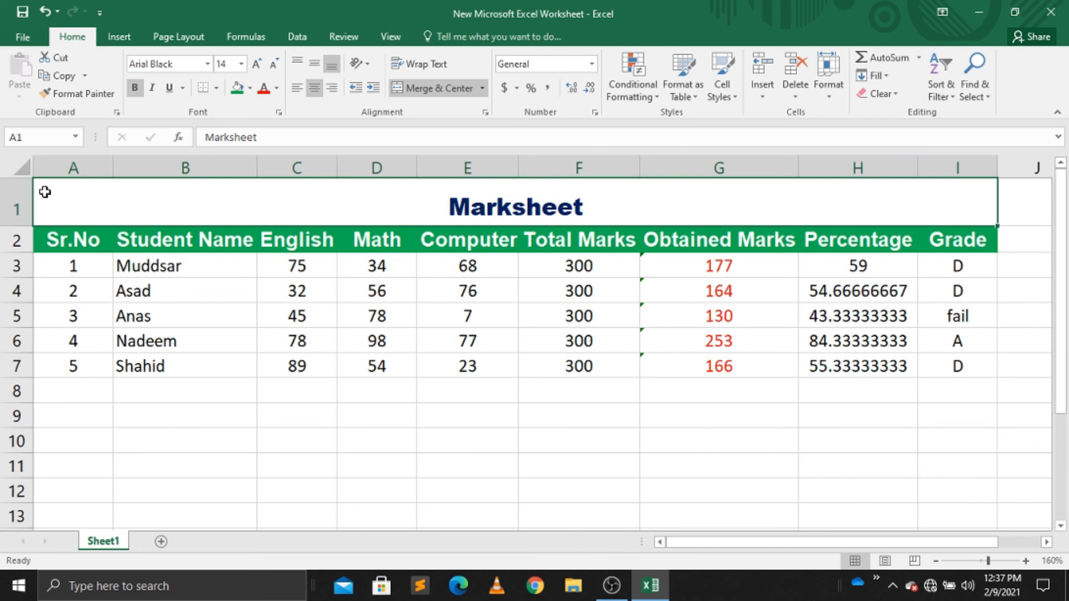
drag(44, 191, 345, 369)
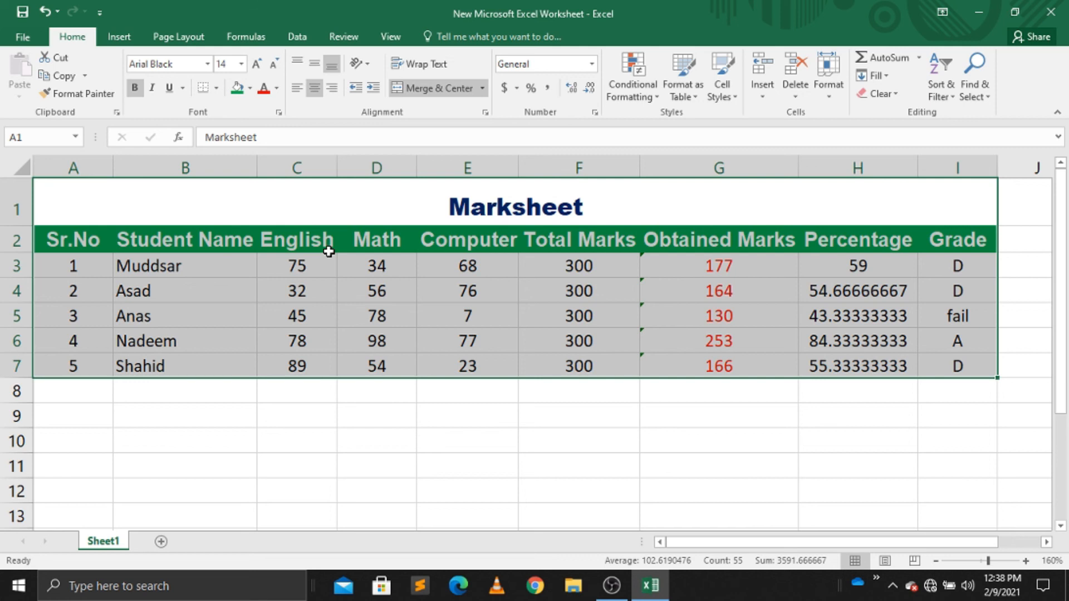
click(216, 89)
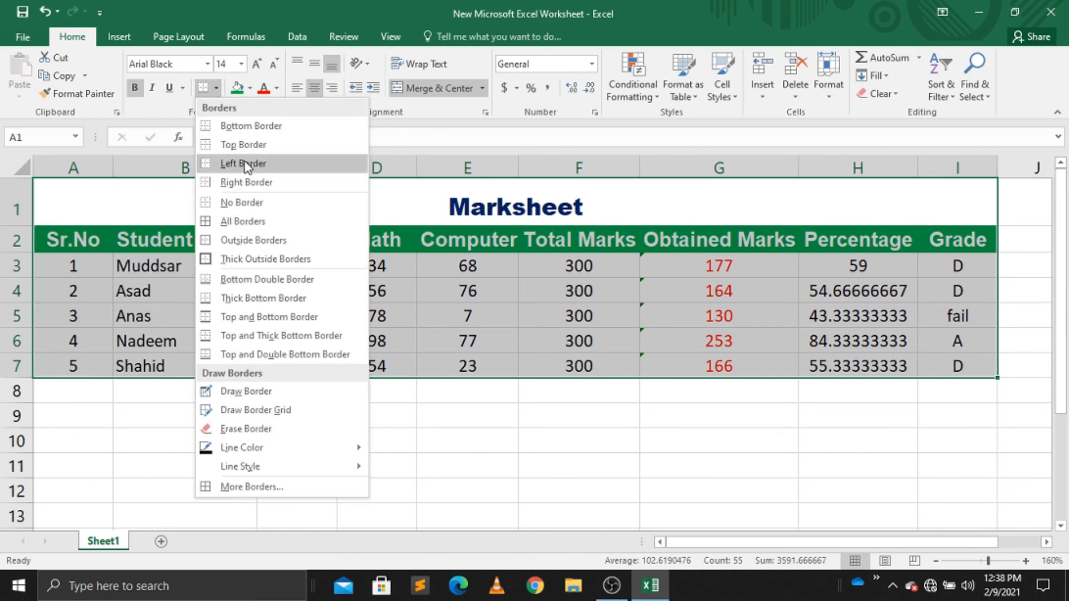
click(234, 221)
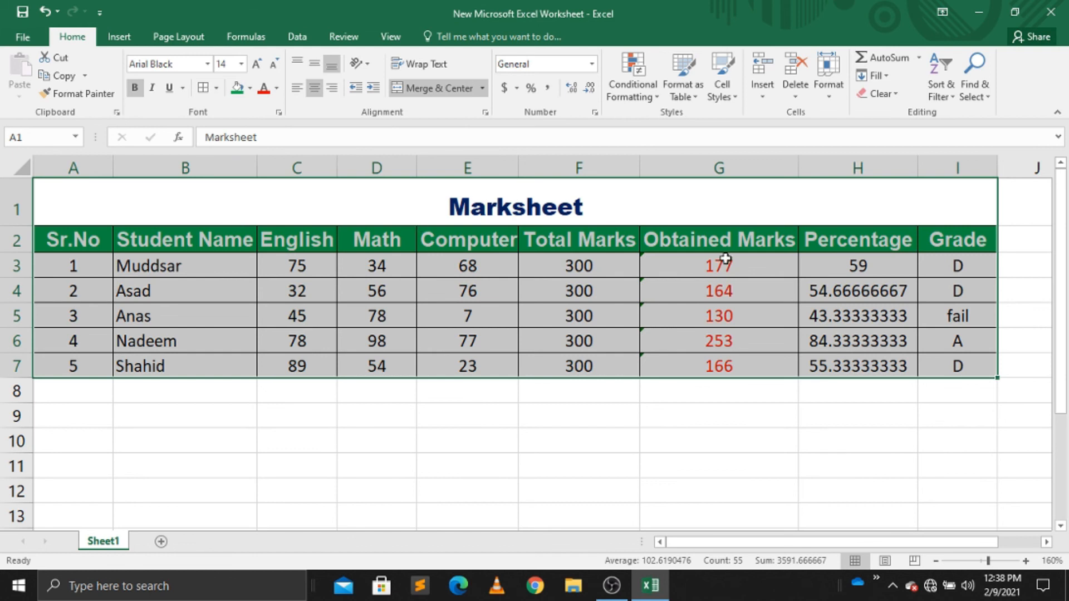
click(655, 368)
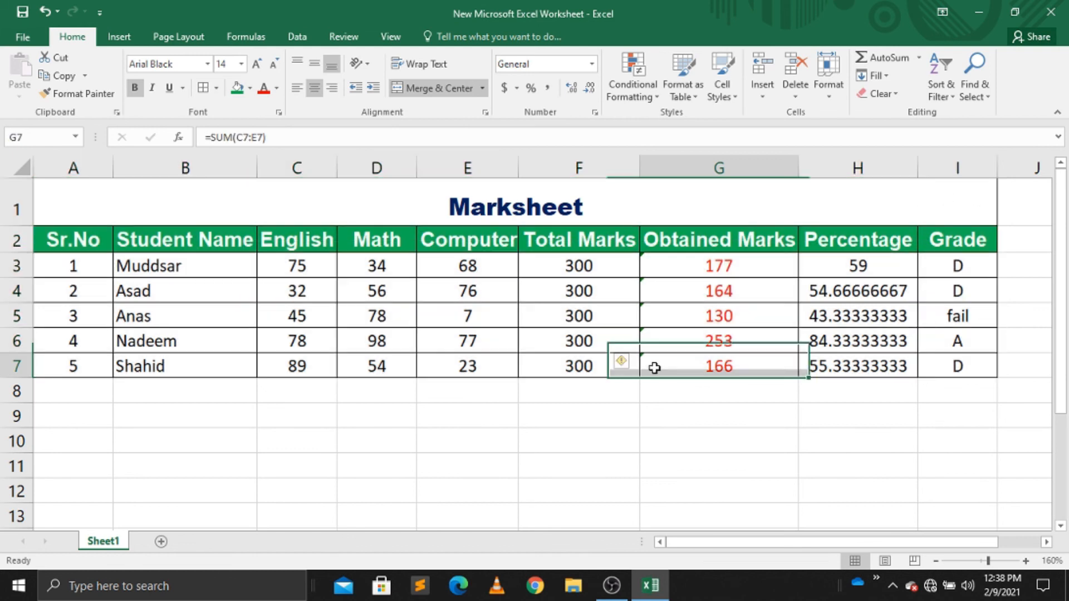